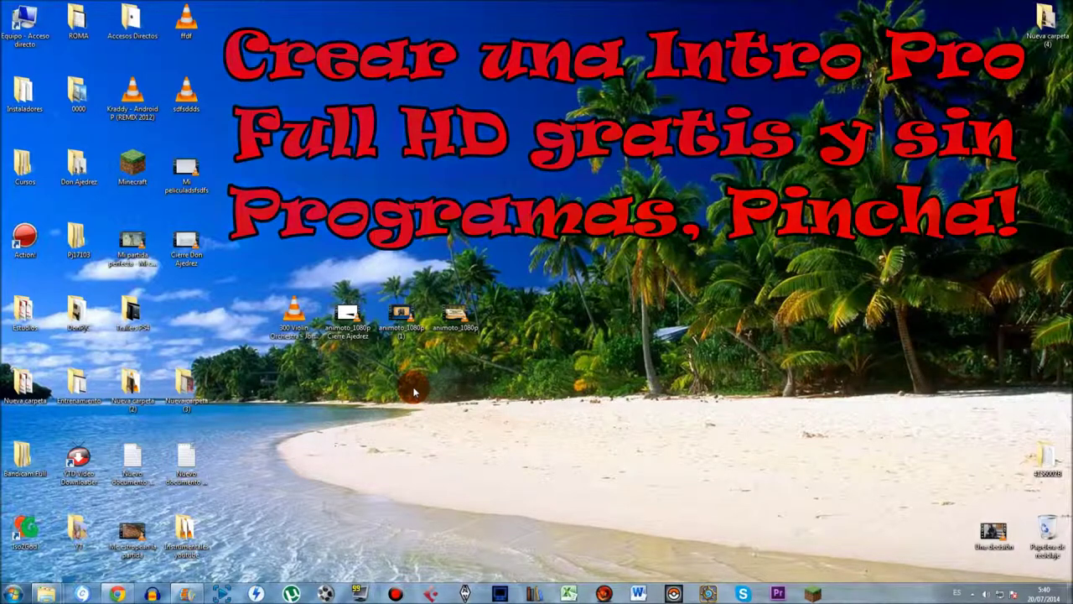
Play the animoto_1080p (1) and animoto_1080p Cierre Ajedrez videos briefly from the desktop, closing the player after each one
double_click(384, 338)
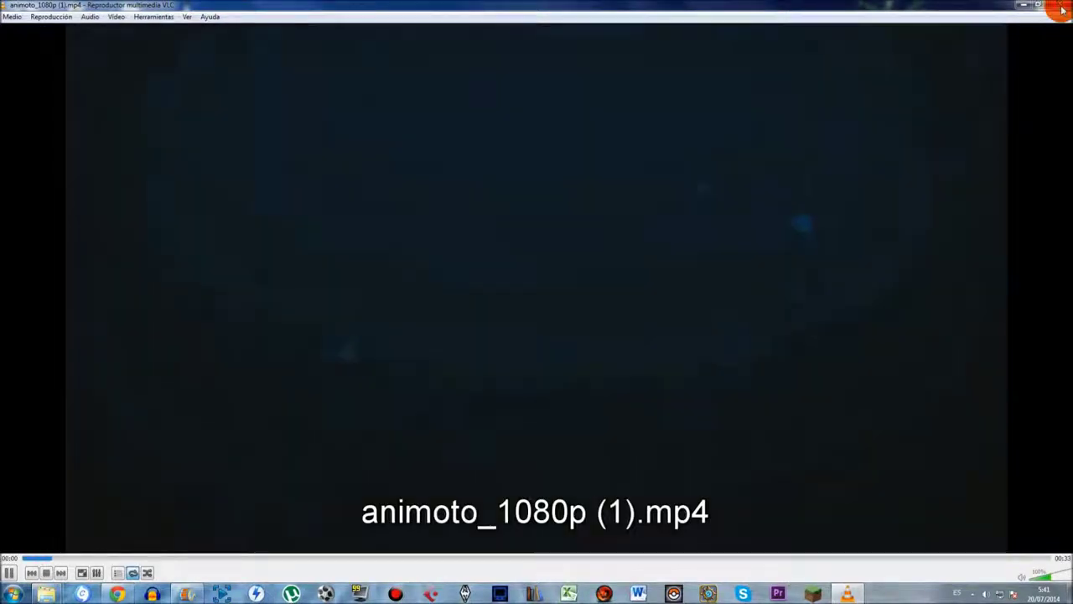
left_click(1062, 7)
double_click(341, 291)
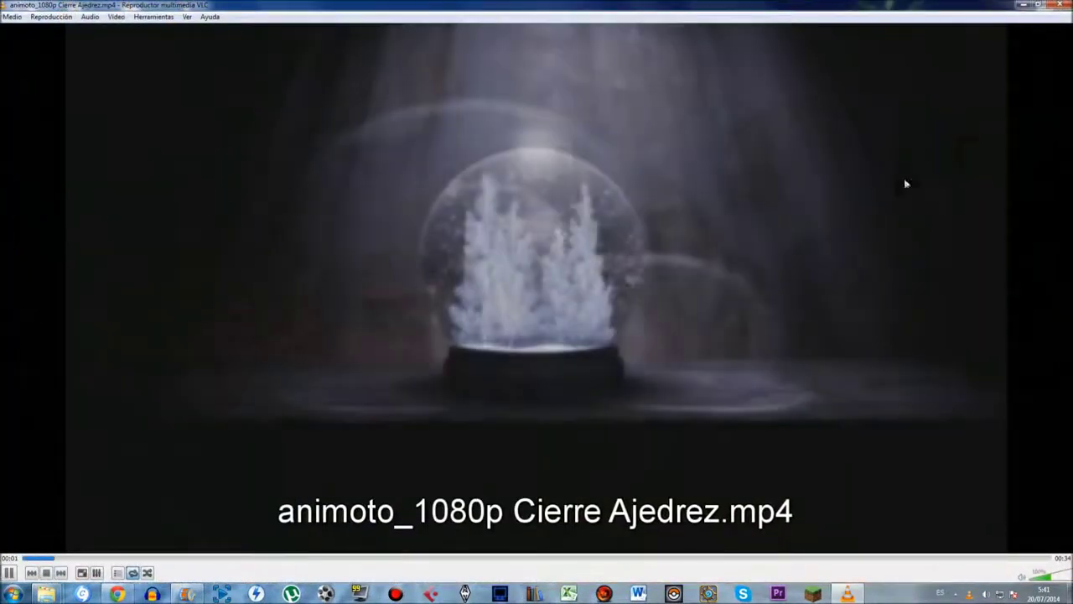
key("space")
left_click(1061, 6)
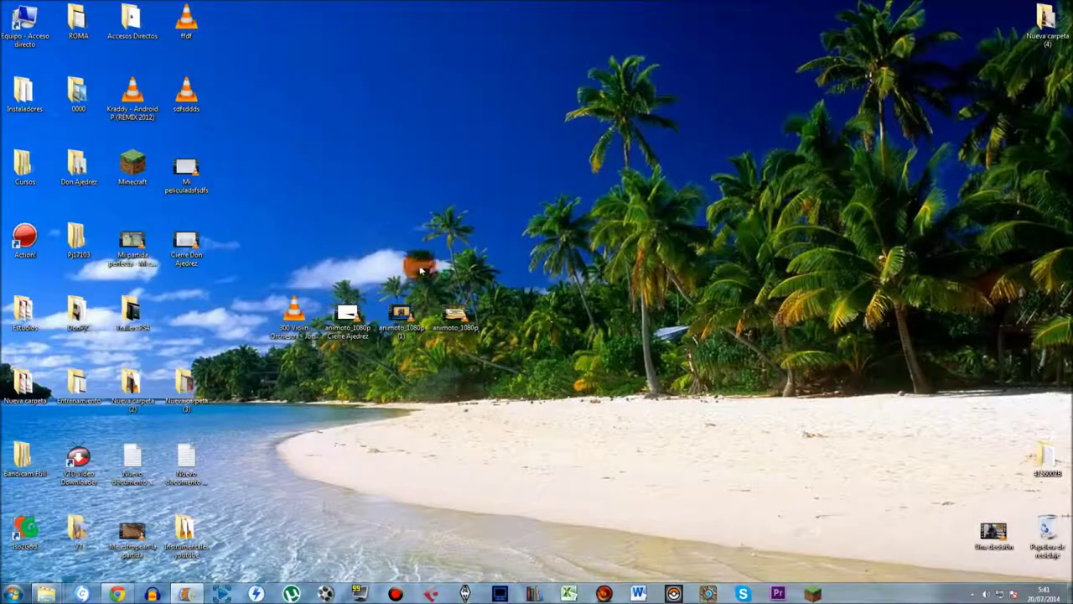
Play the animoto_1080p video from the desktop, skim through its scenes up to the ending logo, and close the player
left_click(398, 311)
left_click(436, 313, "ctrl")
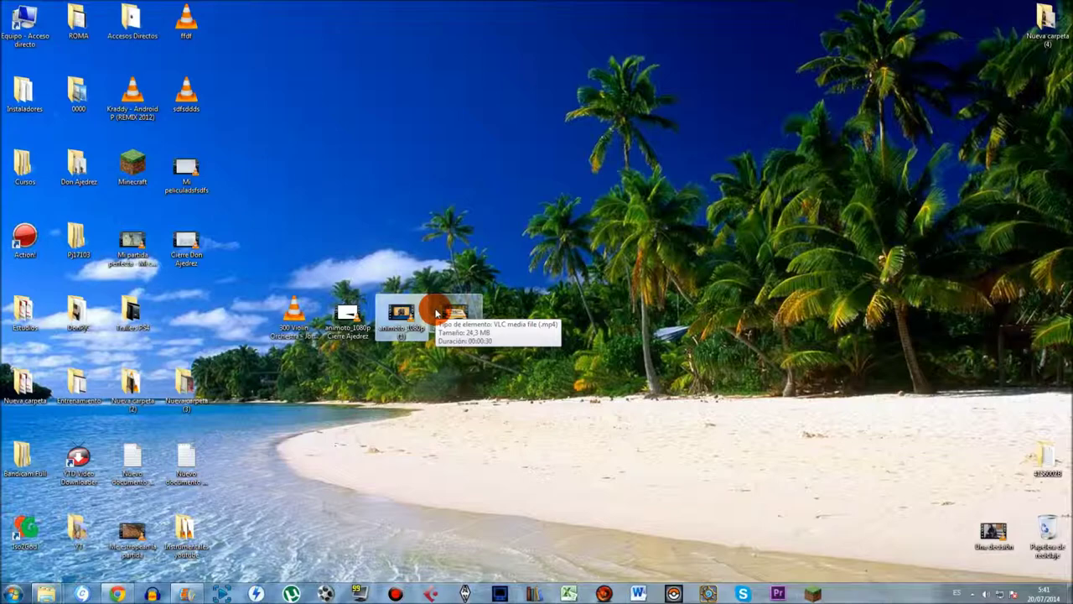
double_click(436, 313)
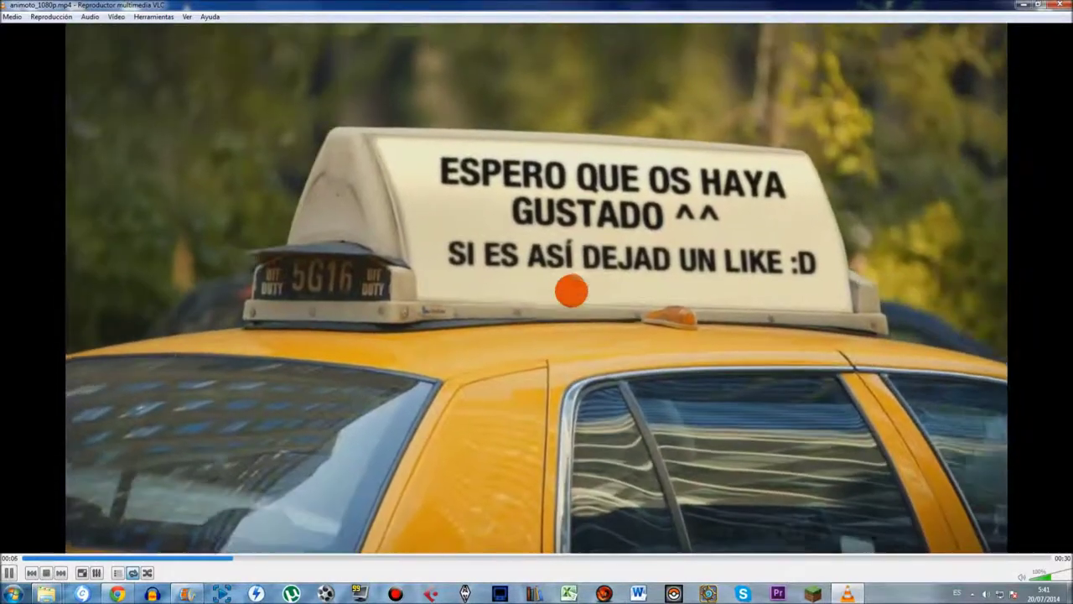
key("space")
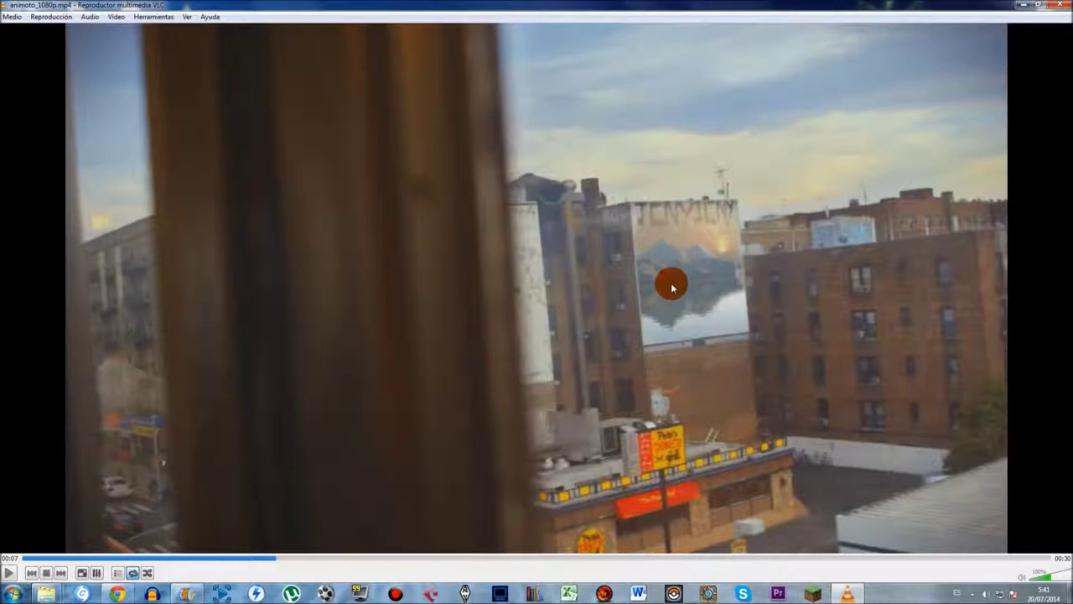
left_click(409, 558)
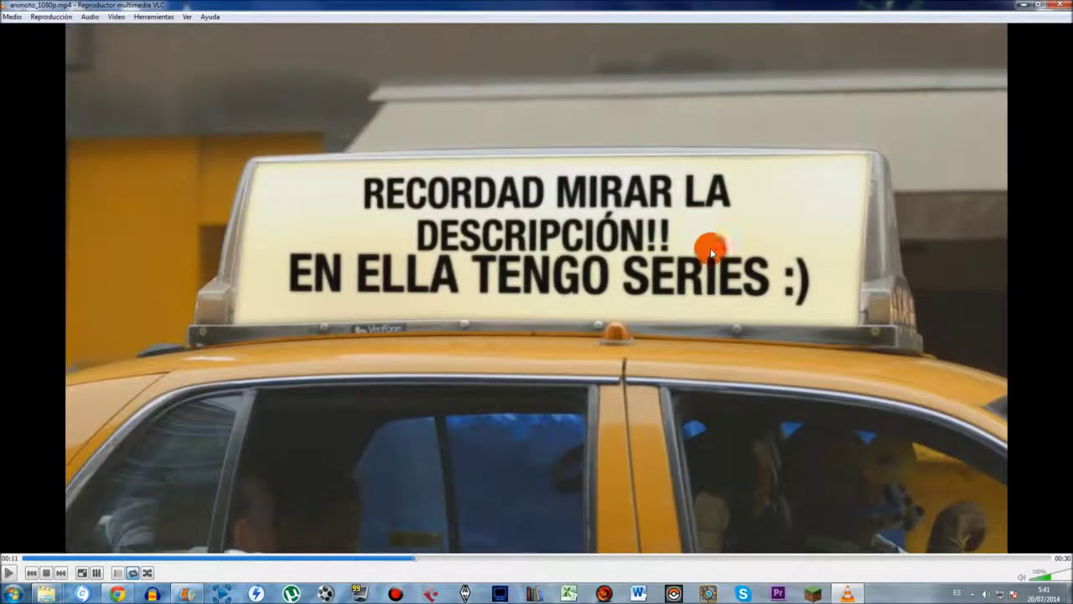
left_click(470, 557)
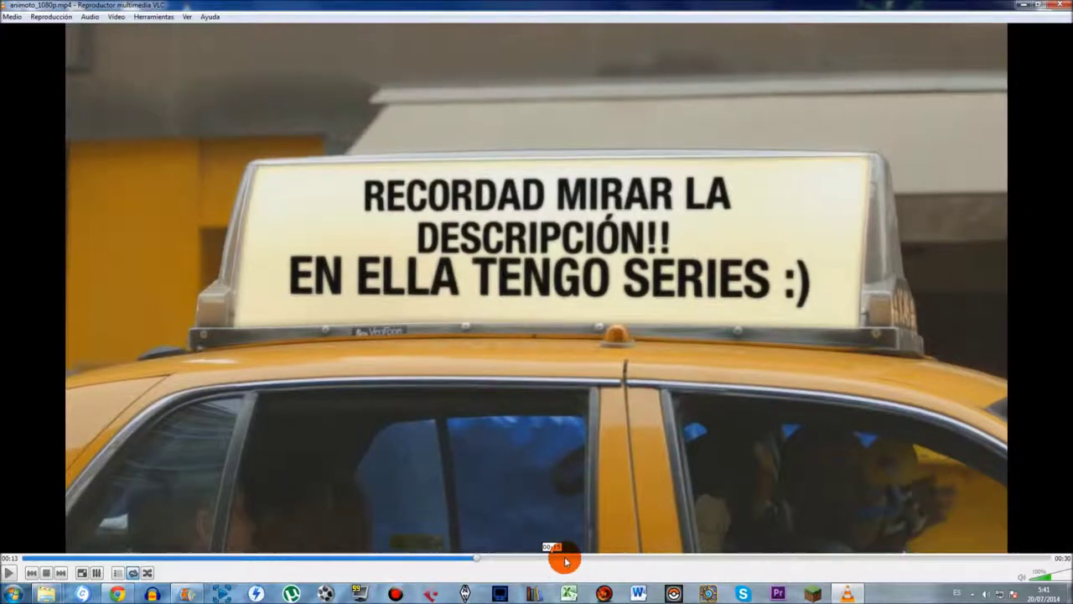
key("space")
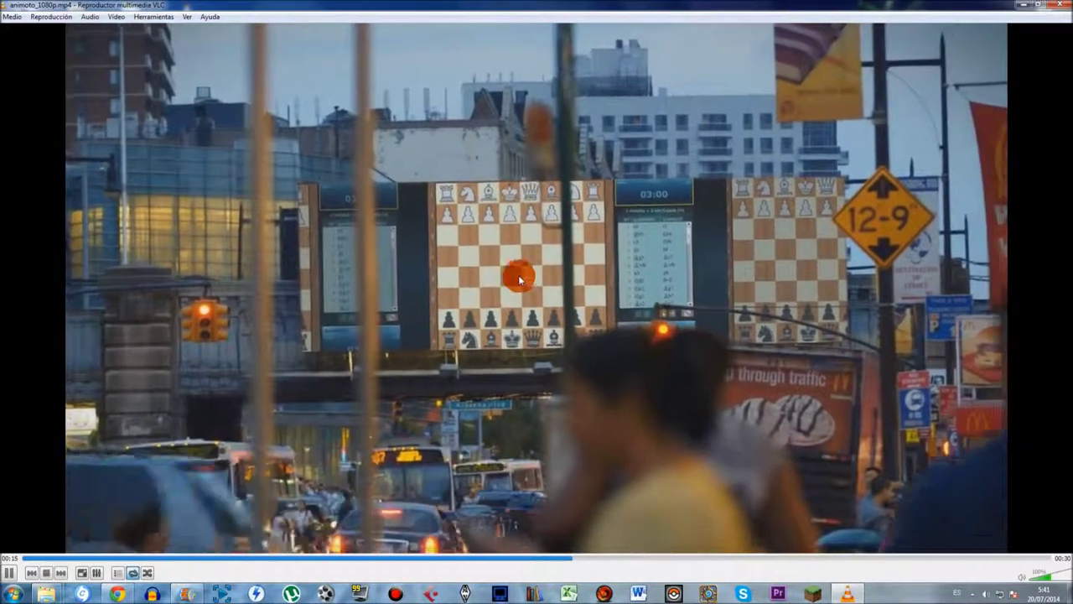
key("space")
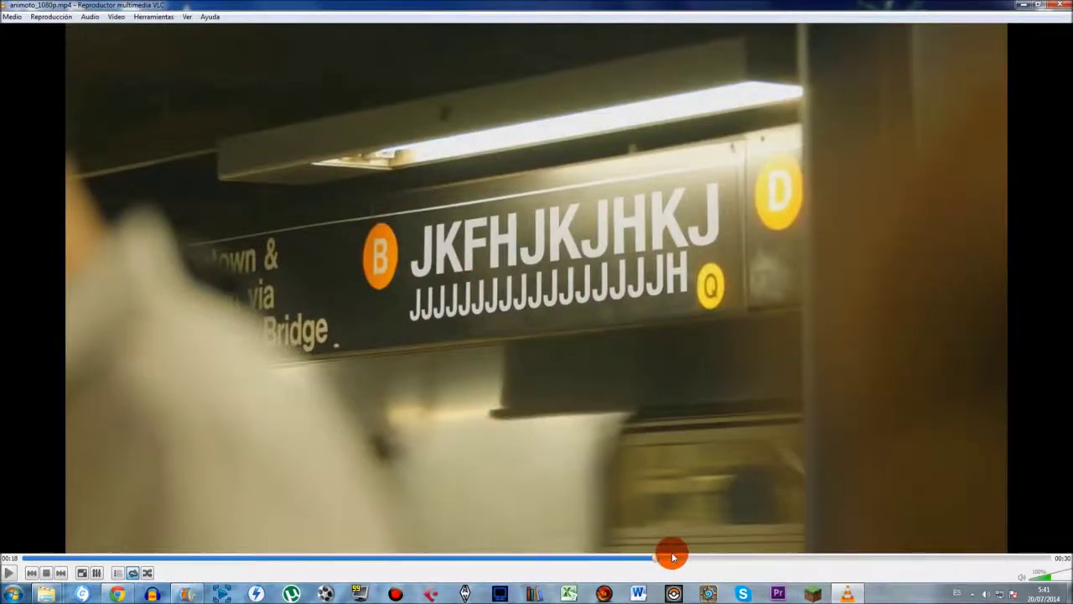
key("space")
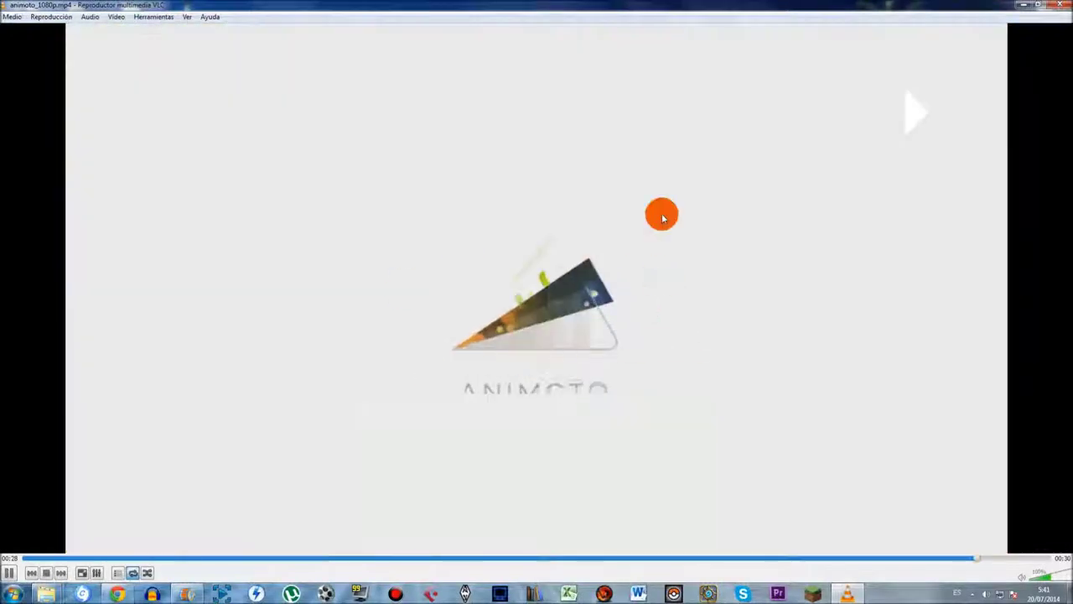
left_click(1060, 5)
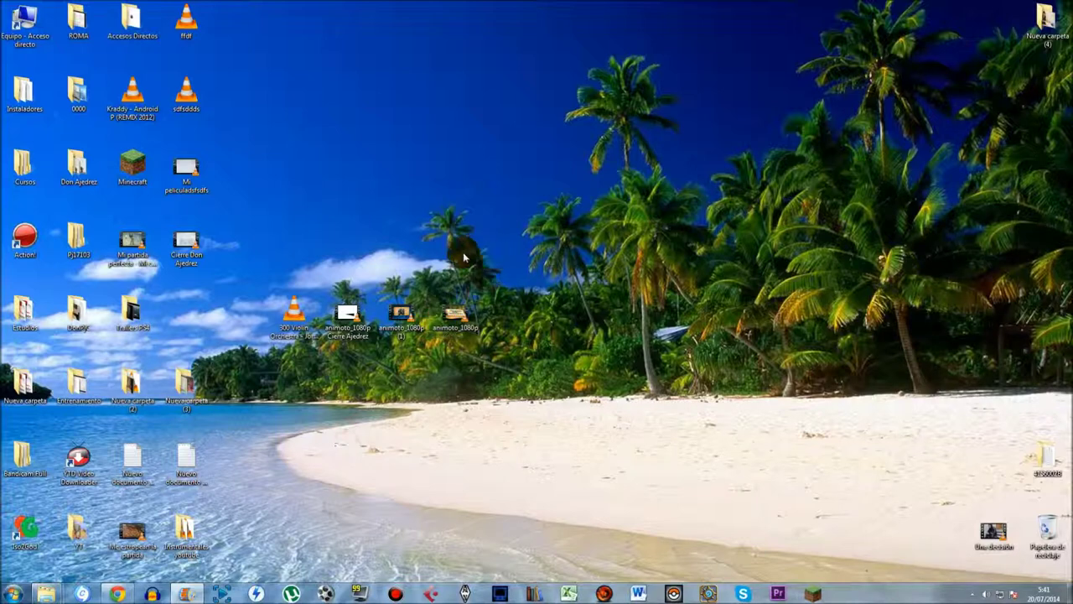
Switch to the empty Mi película project in Movie Maker
right_click(184, 594)
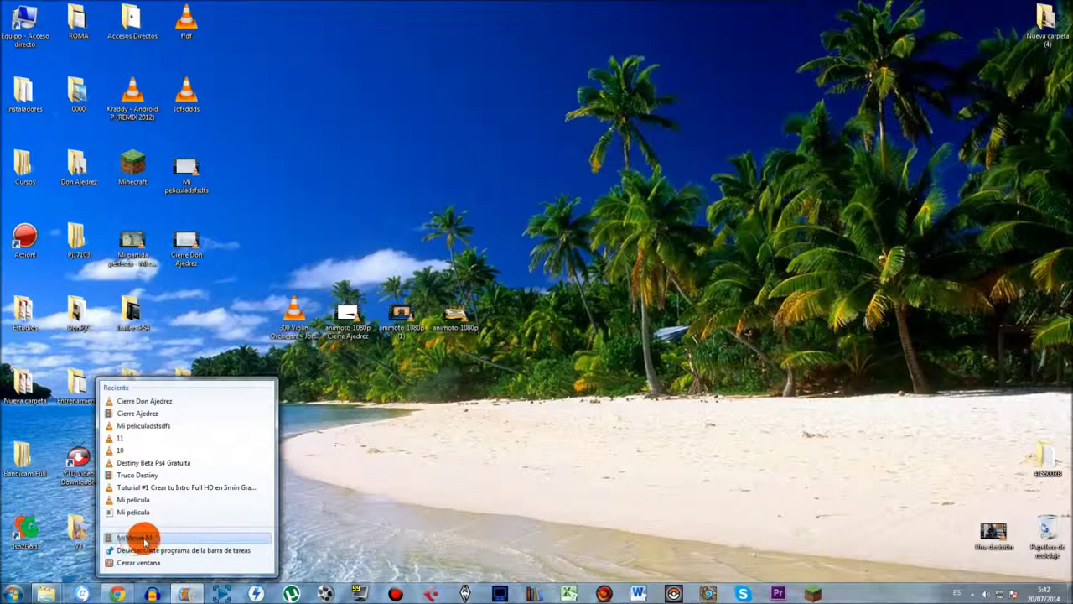
left_click(185, 587)
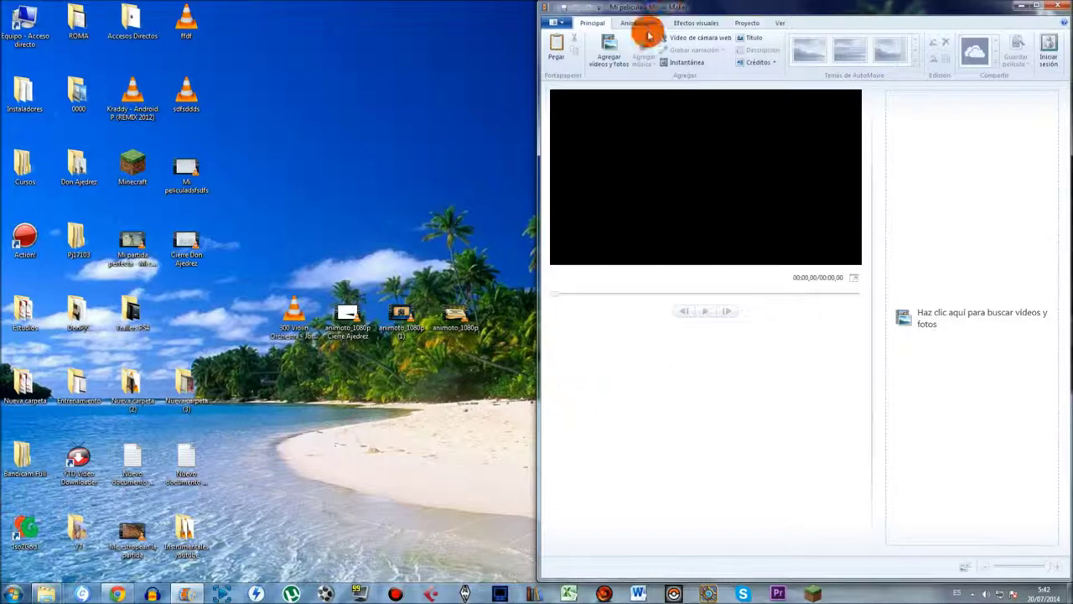
left_click_drag(748, 10, 1037, 84)
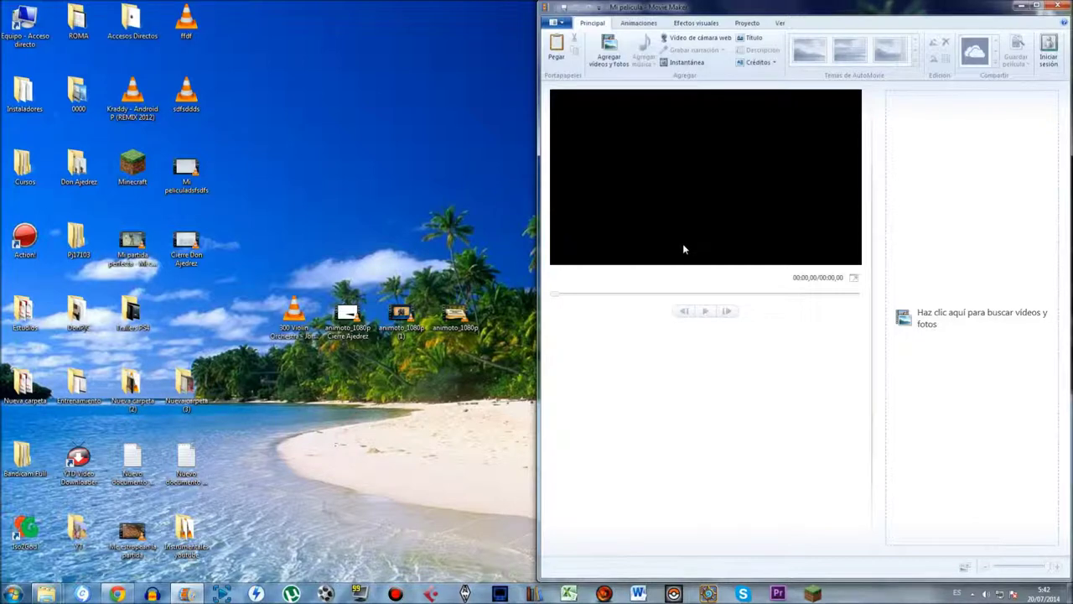
left_click(906, 174)
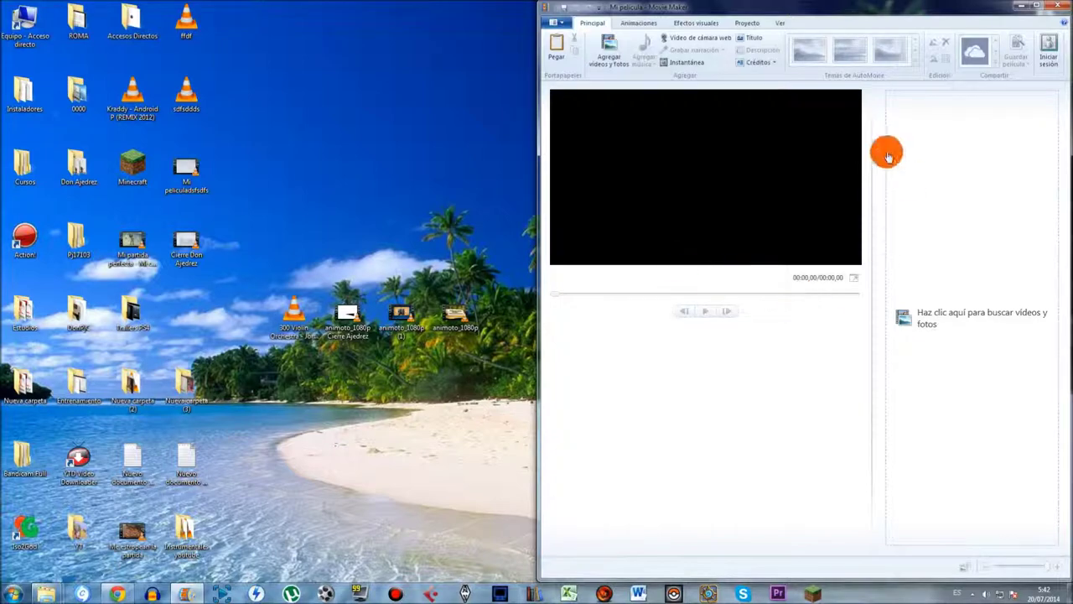
left_click_drag(860, 9, 1072, 172)
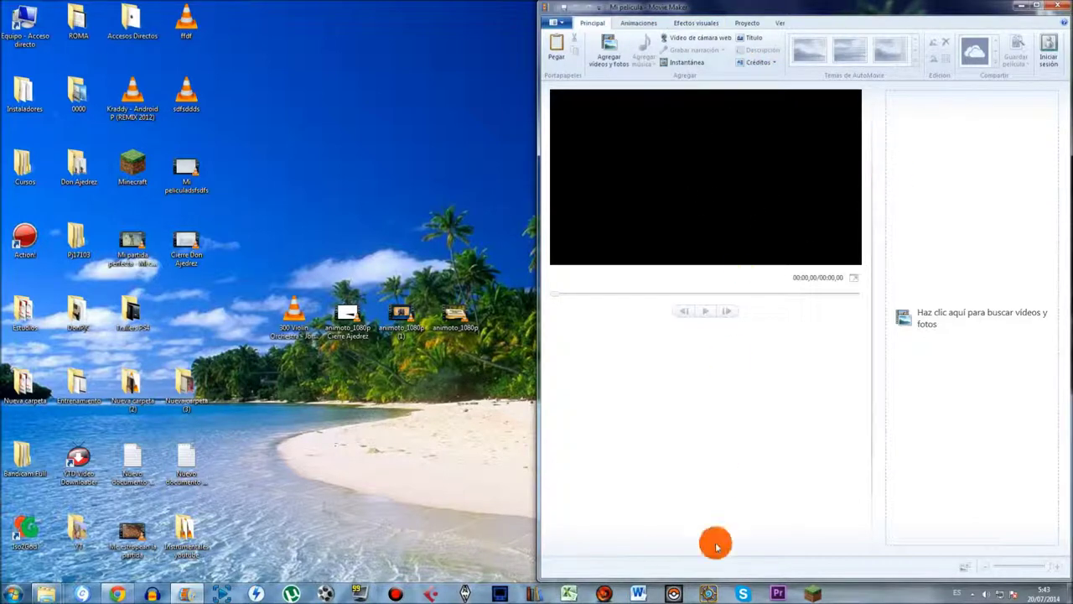
left_click(779, 586)
mouse_move(781, 579)
left_mouse_down()
mouse_move(783, 477)
mouse_move(758, 527)
mouse_move(646, 531)
mouse_move(711, 558)
mouse_move(771, 563)
mouse_move(781, 556)
mouse_move(724, 556)
mouse_move(785, 553)
mouse_move(736, 556)
mouse_move(713, 384)
mouse_move(548, 470)
mouse_move(788, 536)
mouse_move(783, 553)
mouse_move(701, 428)
mouse_move(546, 402)
mouse_move(710, 17)
mouse_move(681, 7)
left_mouse_up()
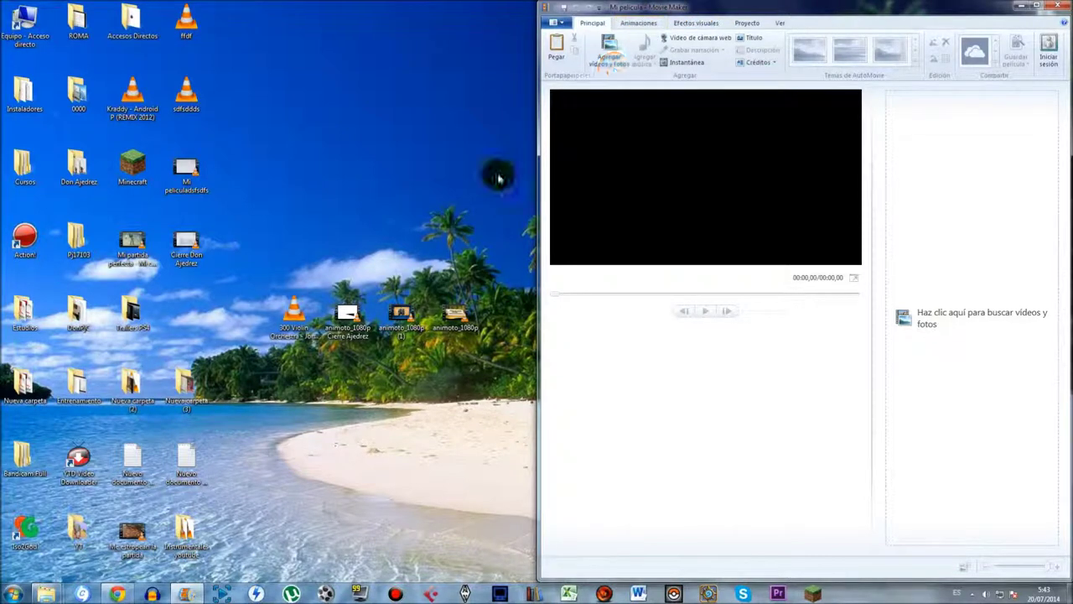
Move the animoto_1080p Cierre Ajedrez video above the other Animoto clips on the desktop to set it apart
left_click_drag(347, 312, 353, 173)
left_click_drag(502, 233, 353, 325)
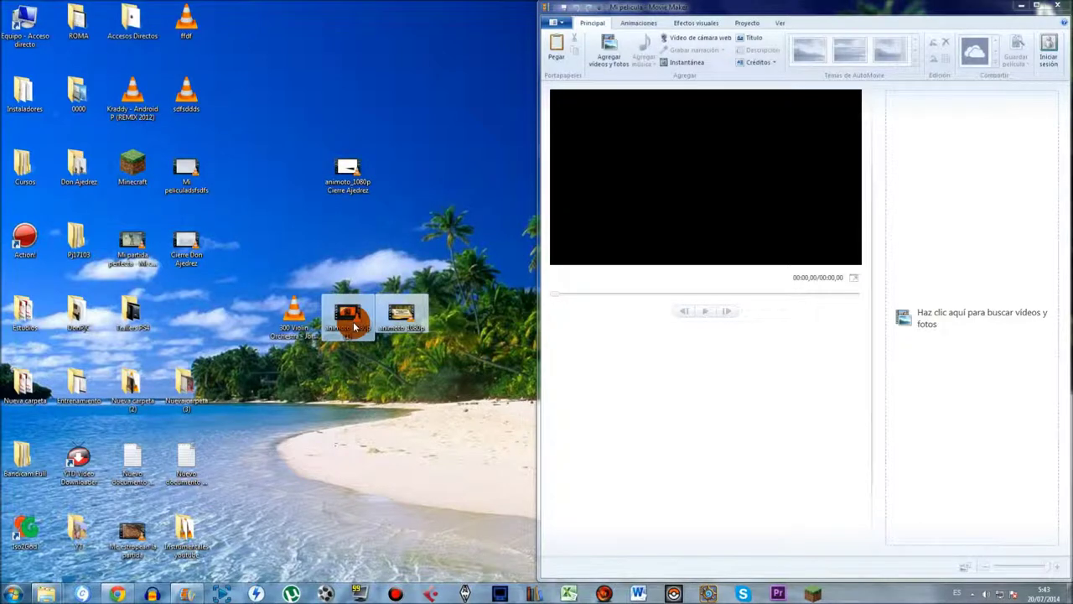
left_click(356, 317)
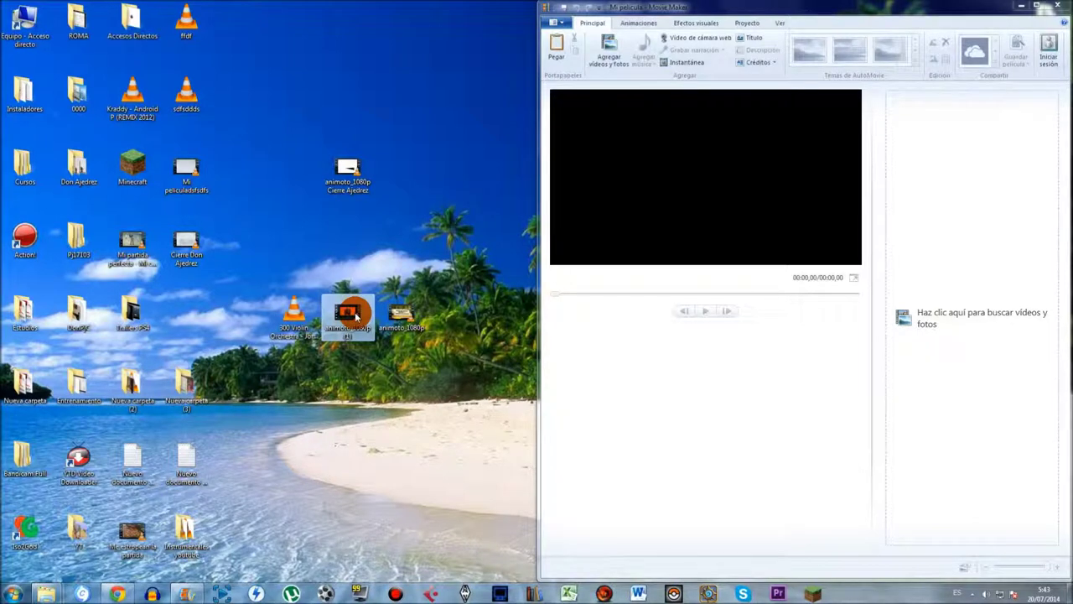
left_click(351, 163)
left_click(345, 171)
left_click_drag(441, 235, 343, 183)
left_click(349, 314)
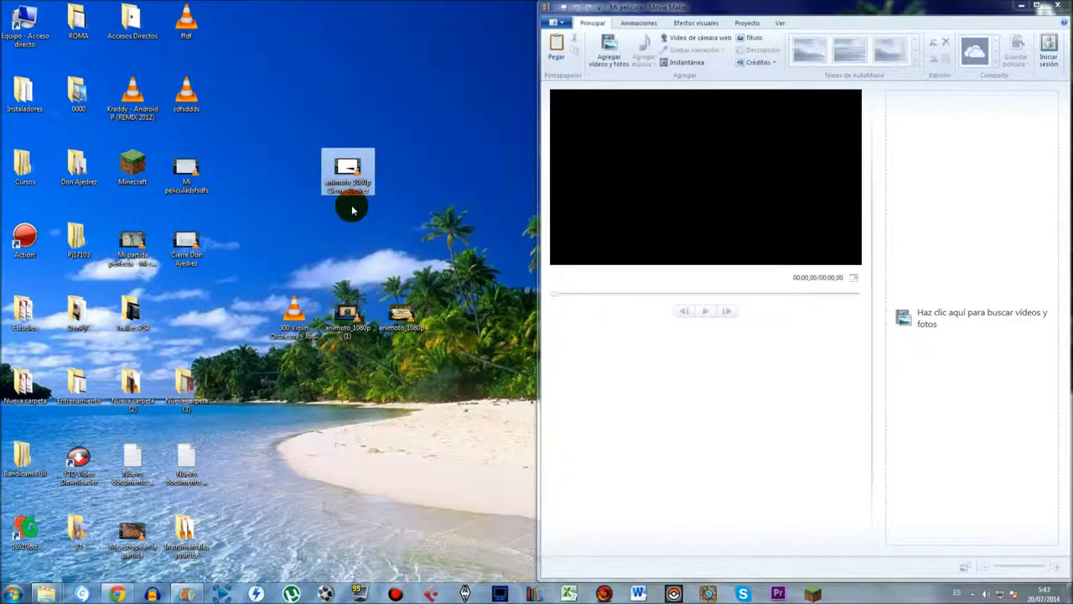
Minimize Movie Maker and place the animoto_1080p Cierre Ajedrez video in the desktop icon column below Cierre Don Ajedrez
left_click(1022, 5)
left_click_drag(375, 176, 239, 314)
left_click_drag(312, 327, 301, 331)
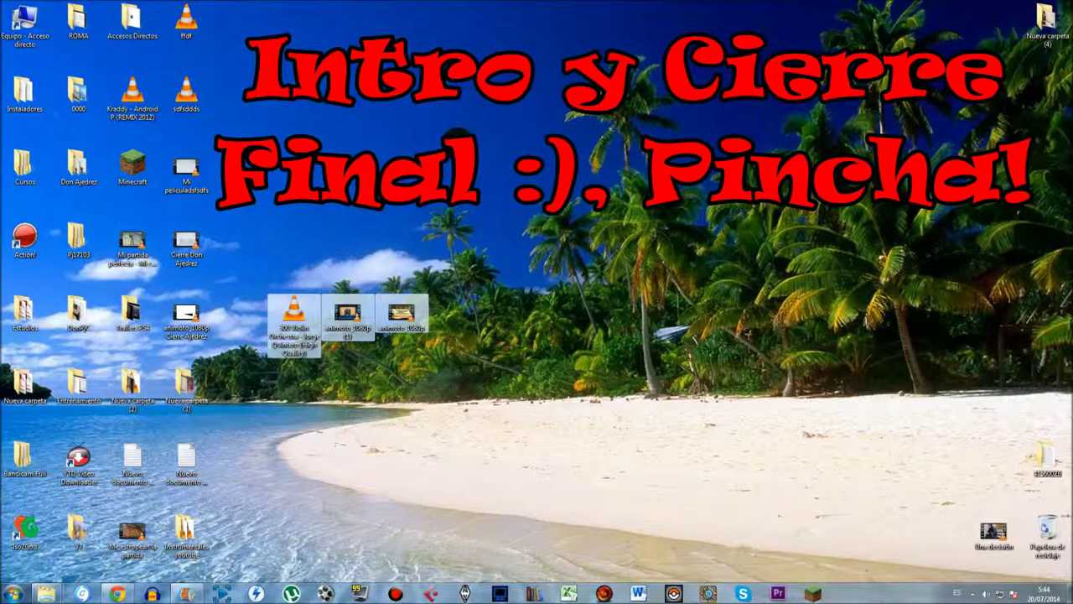
right_click(784, 593)
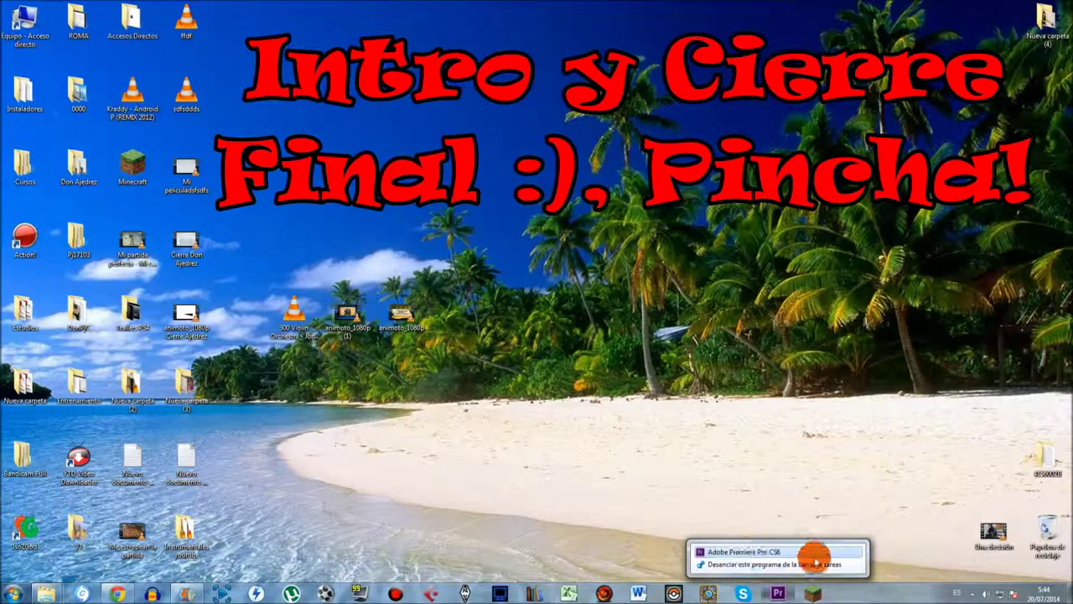
left_click(569, 244)
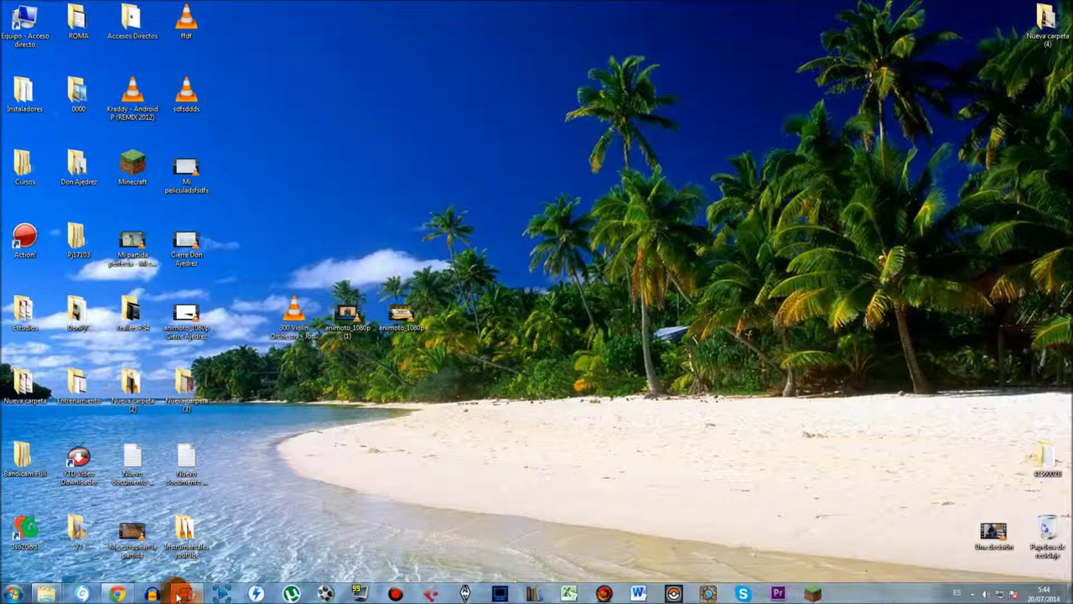
Switch back to Movie Maker, add the animoto_1080p Cierre Ajedrez video to the project, and maximize the window
mouse_move(183, 593)
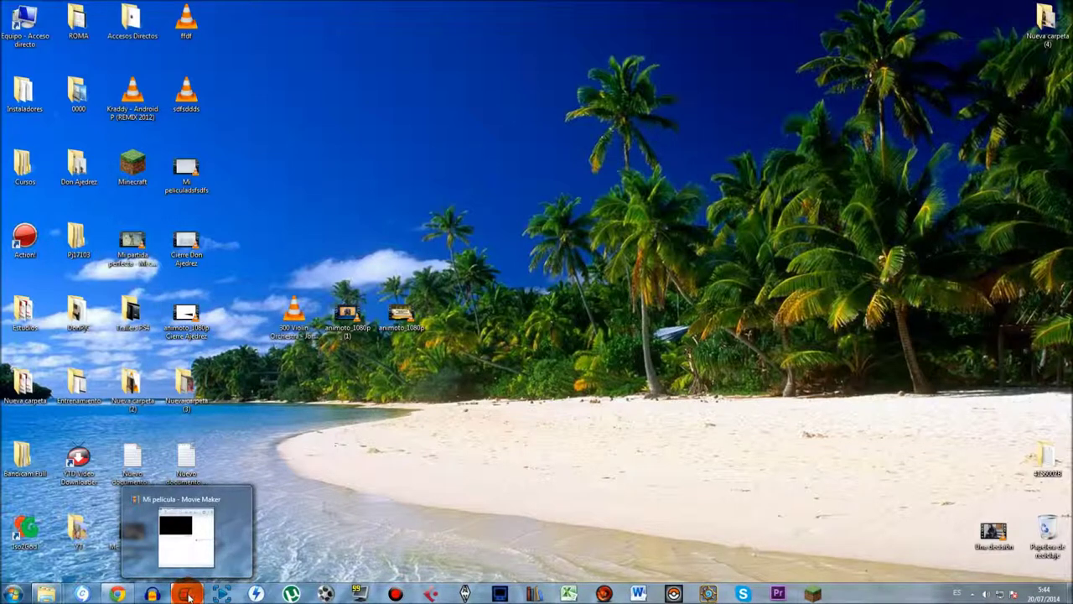
left_click(188, 595)
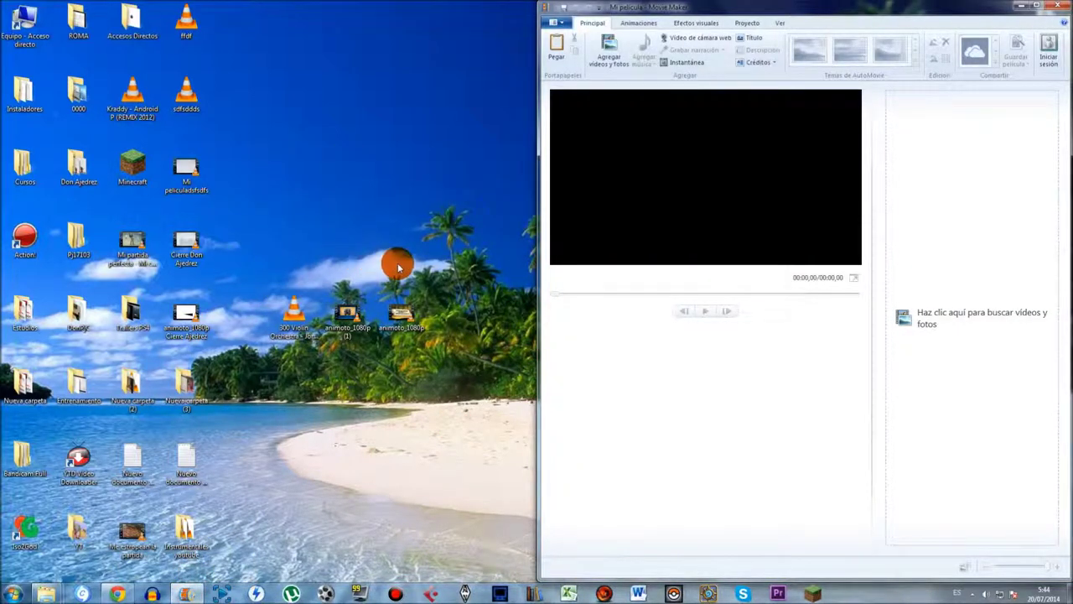
left_click_drag(398, 267, 347, 364)
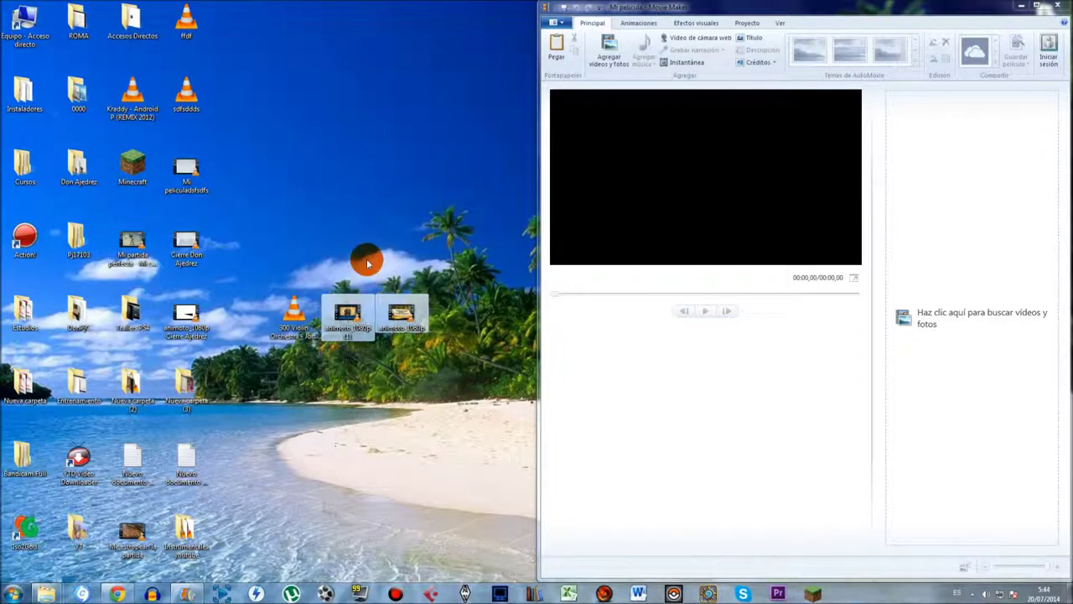
left_click(346, 317)
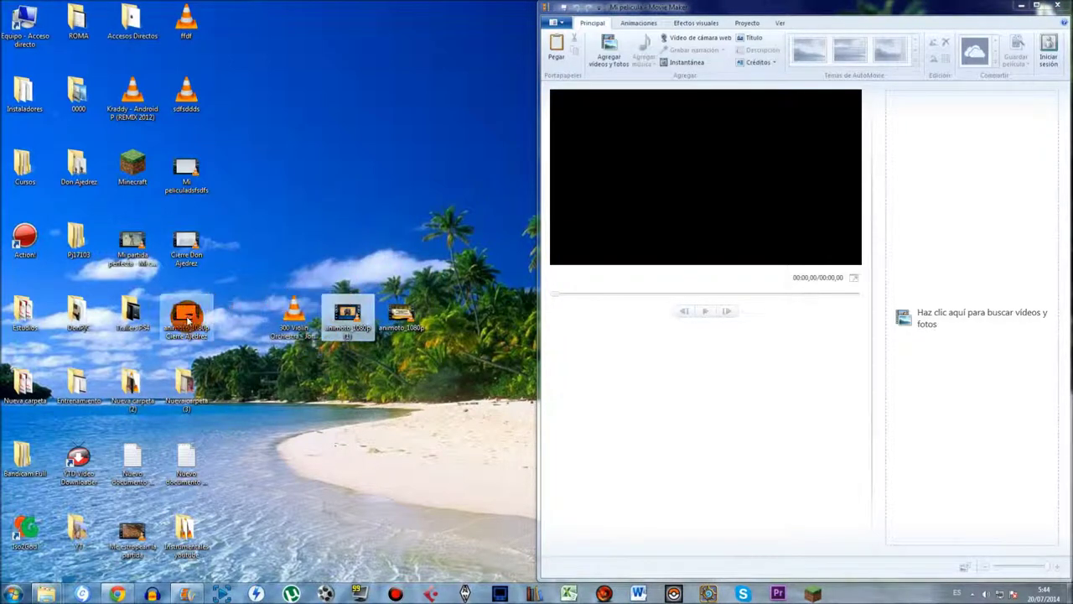
left_click(188, 319)
left_click_drag(187, 317, 954, 168)
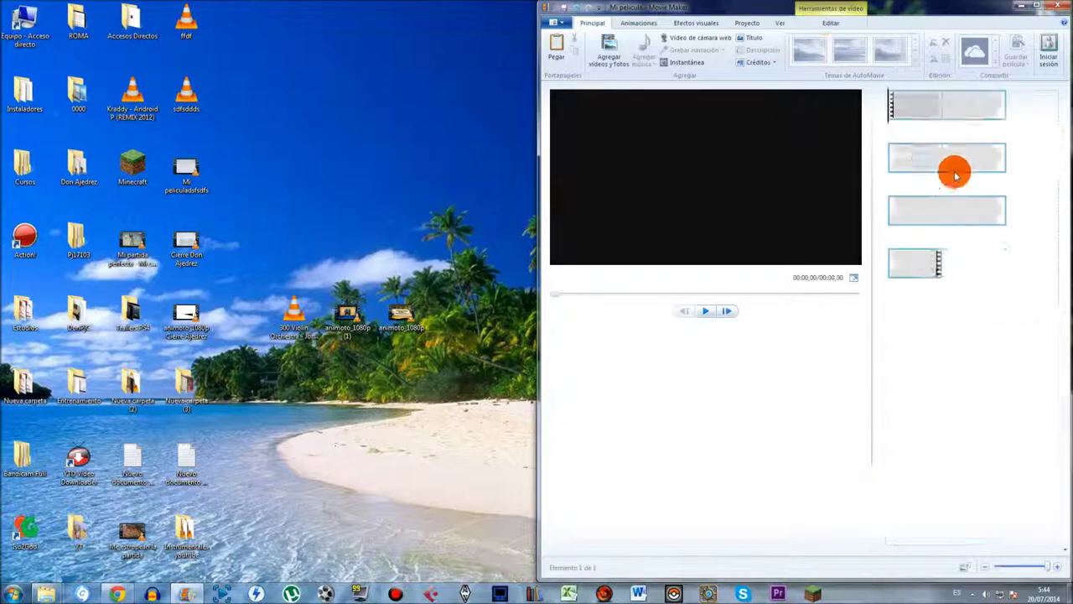
double_click(989, 9)
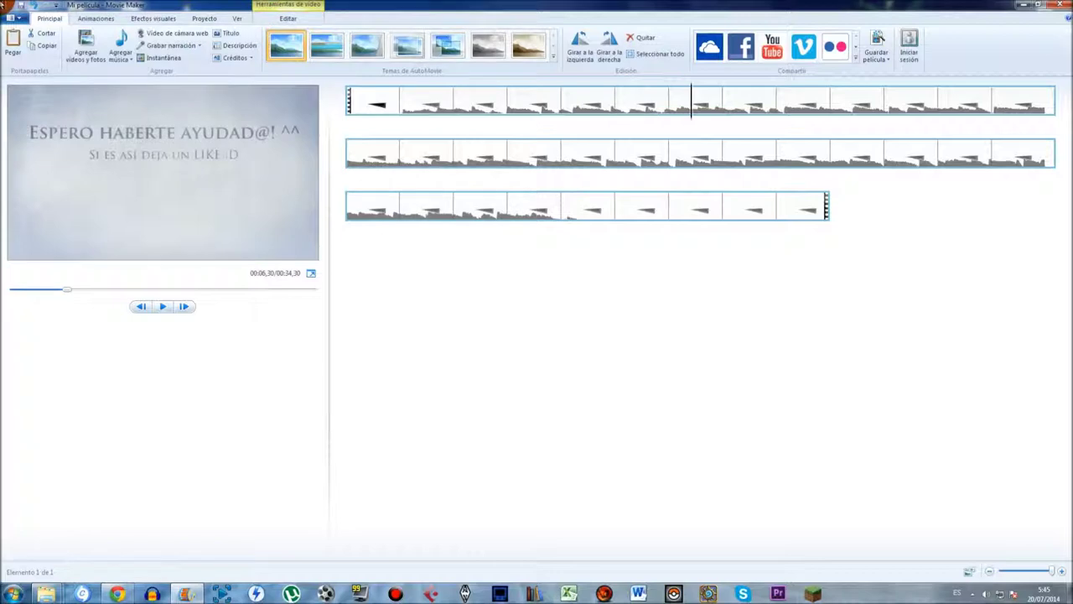
Preview the first second of the clip and compare its timeline at minimum and maximum zoom
left_click(362, 102)
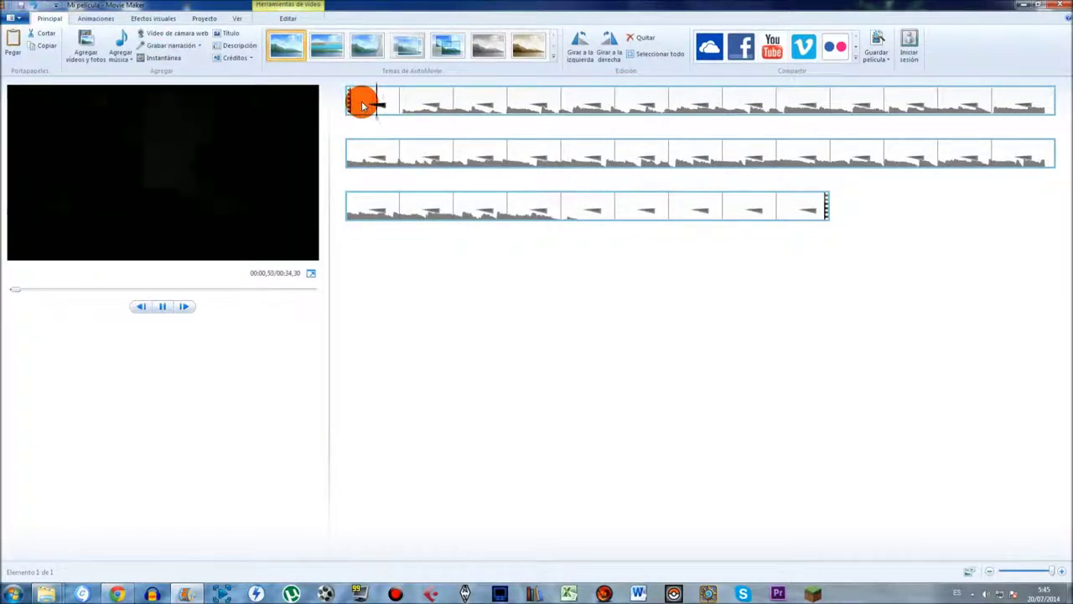
left_click(362, 102)
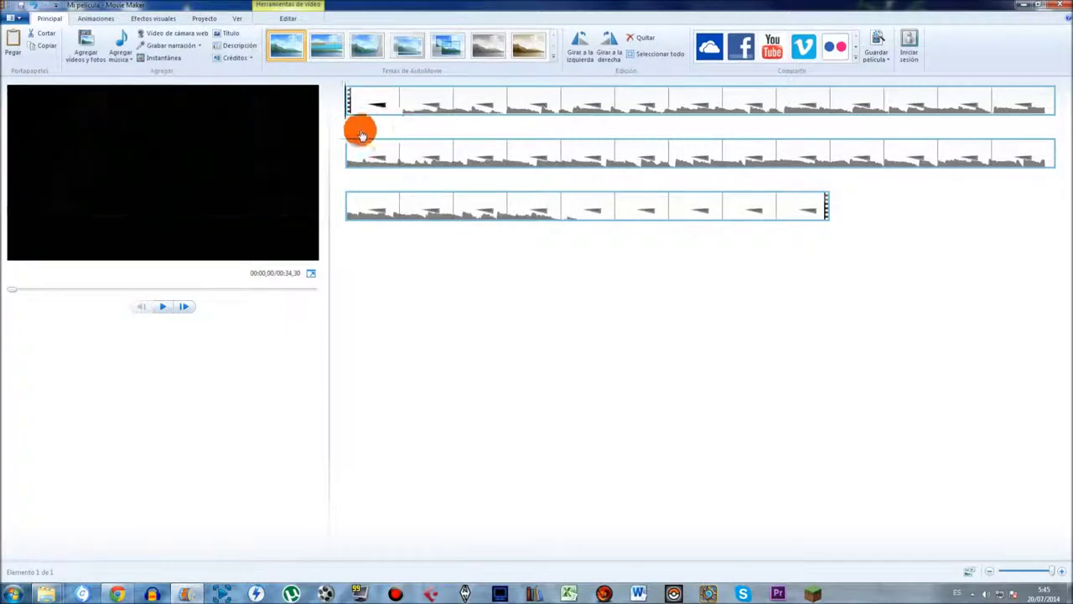
left_click(1025, 574)
left_click_drag(1010, 572, 856, 573)
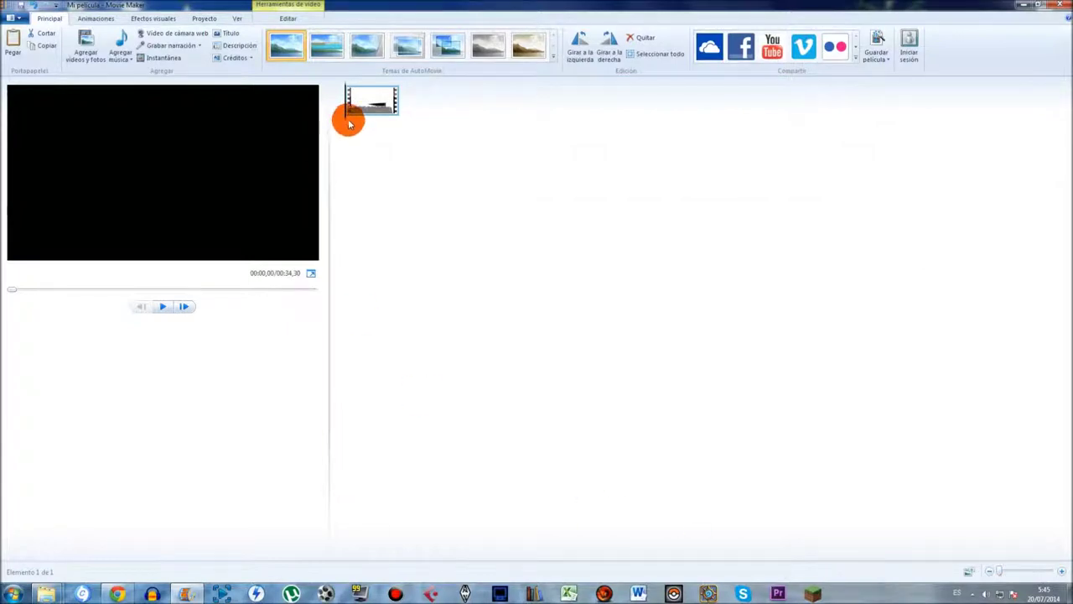
left_click(348, 119)
left_click_drag(348, 123, 343, 121)
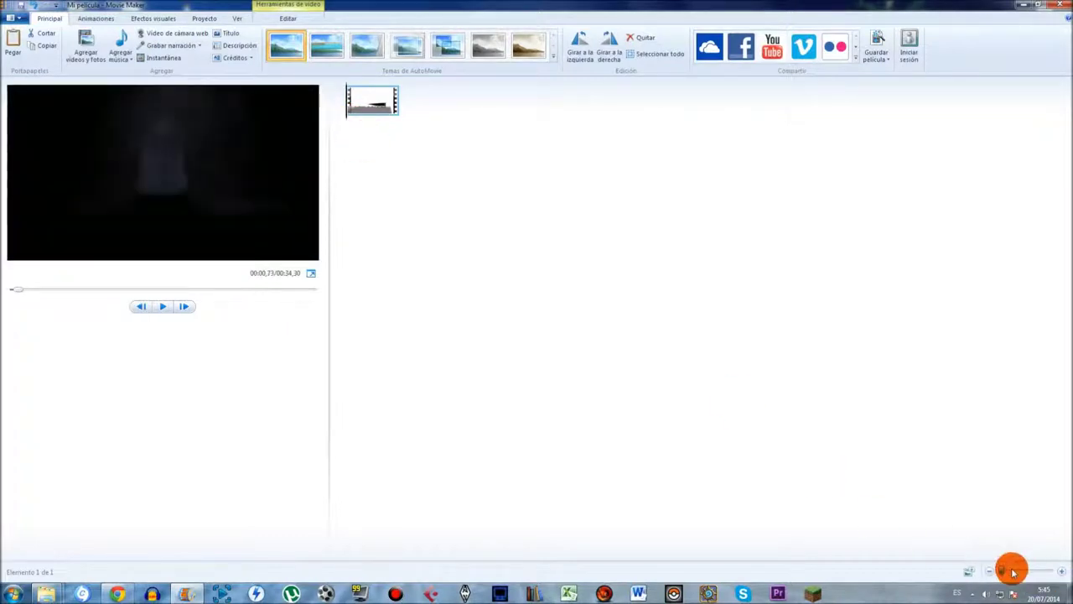
left_click_drag(1013, 571, 1050, 571)
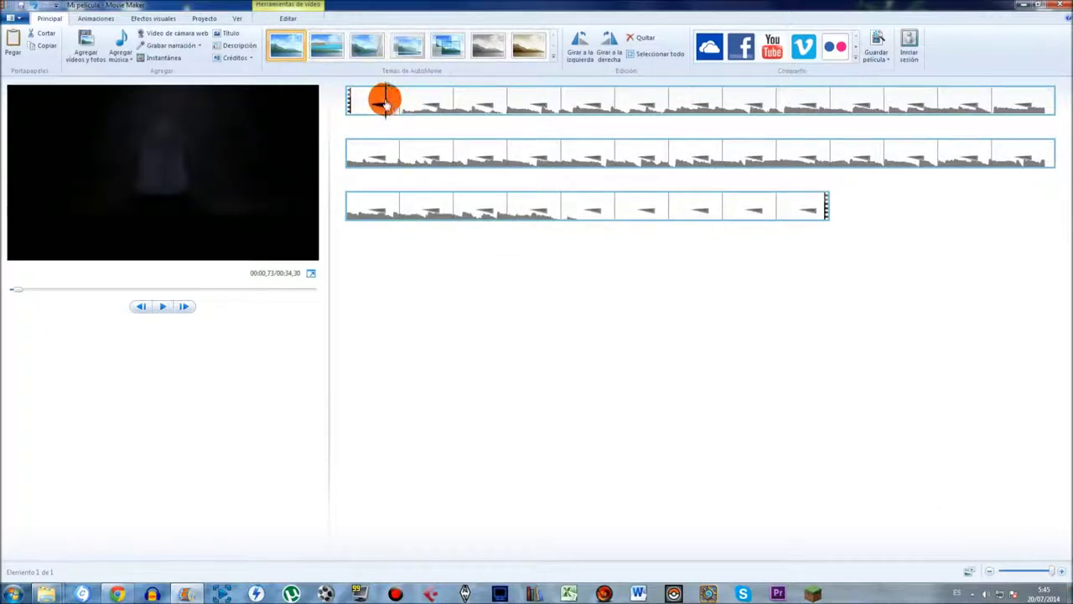
Split the clip at about 0.57 seconds, just after the black opening, and delete the first piece
left_click_drag(397, 104, 376, 118)
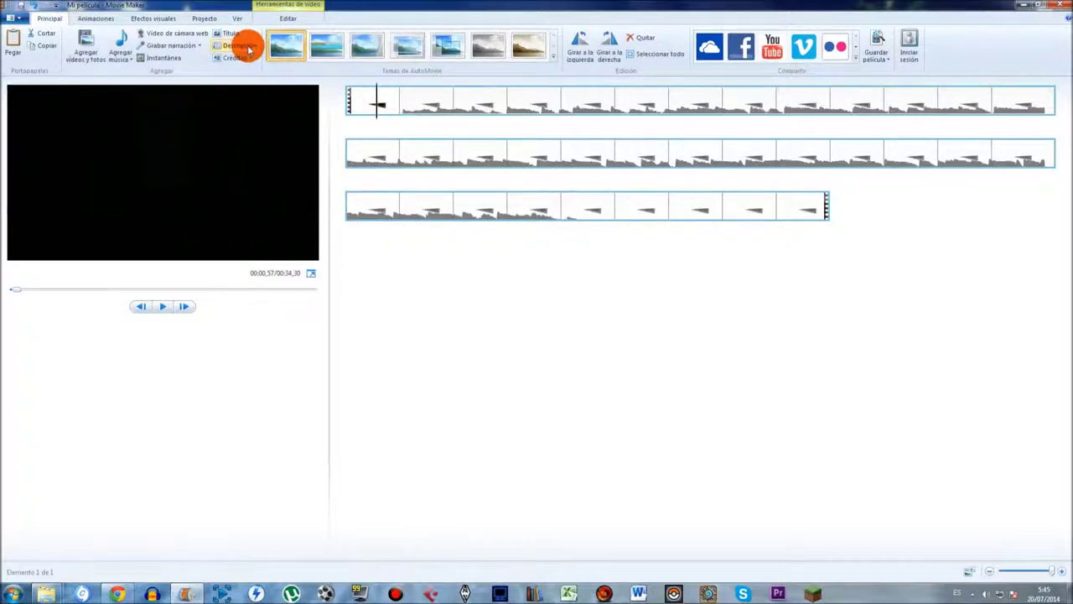
left_click(285, 19)
left_click(280, 54)
left_click(355, 96)
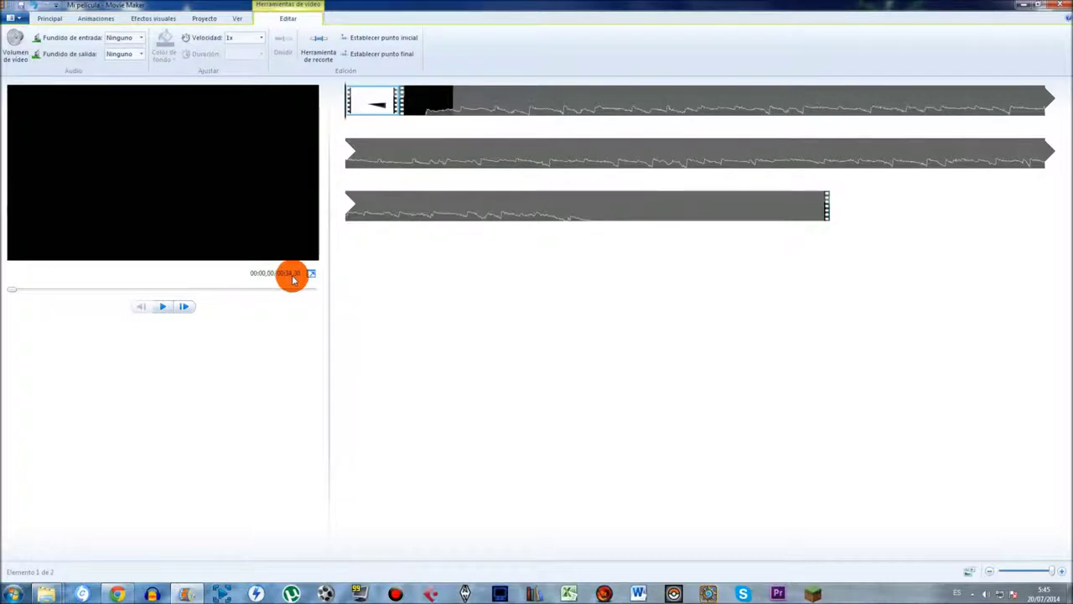
key("Delete")
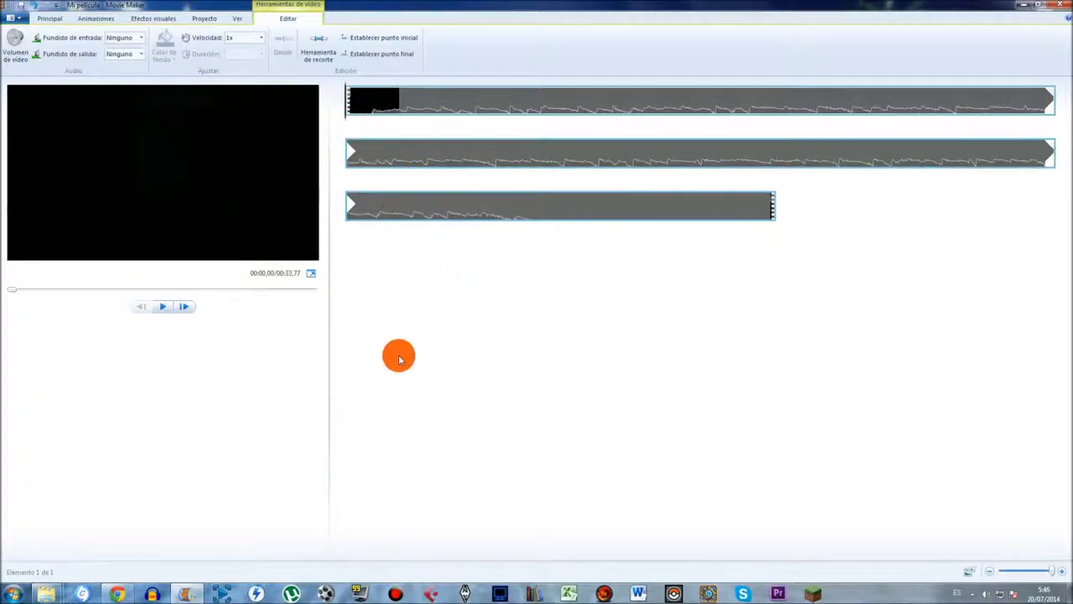
Split the clip at about 2.17 seconds, where the snow globe shows, and delete the piece before it
key("space")
key("space")
left_click_drag(447, 110, 464, 110)
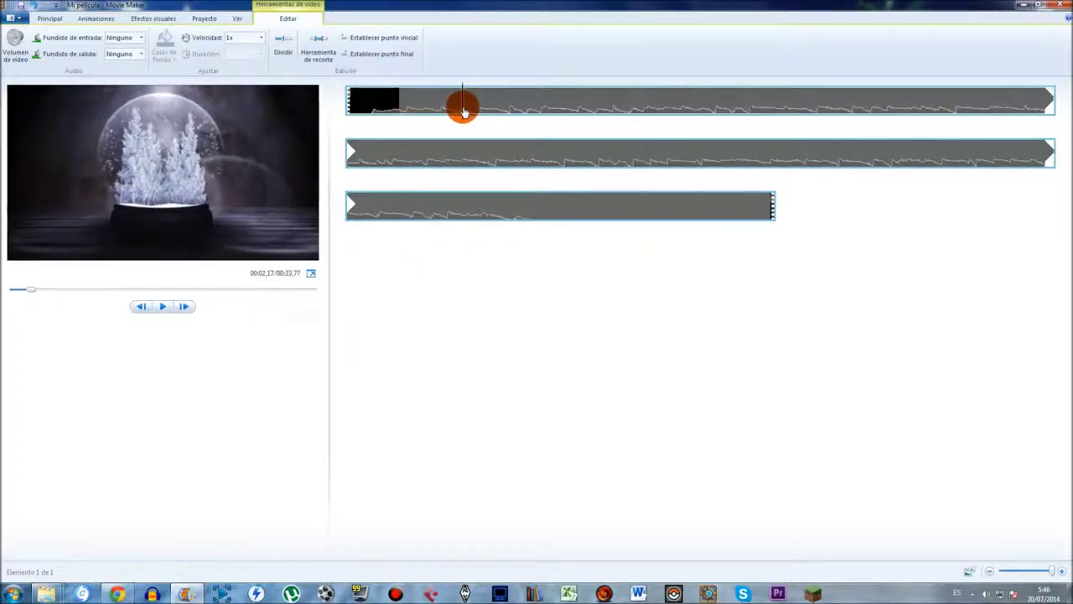
left_click(283, 42)
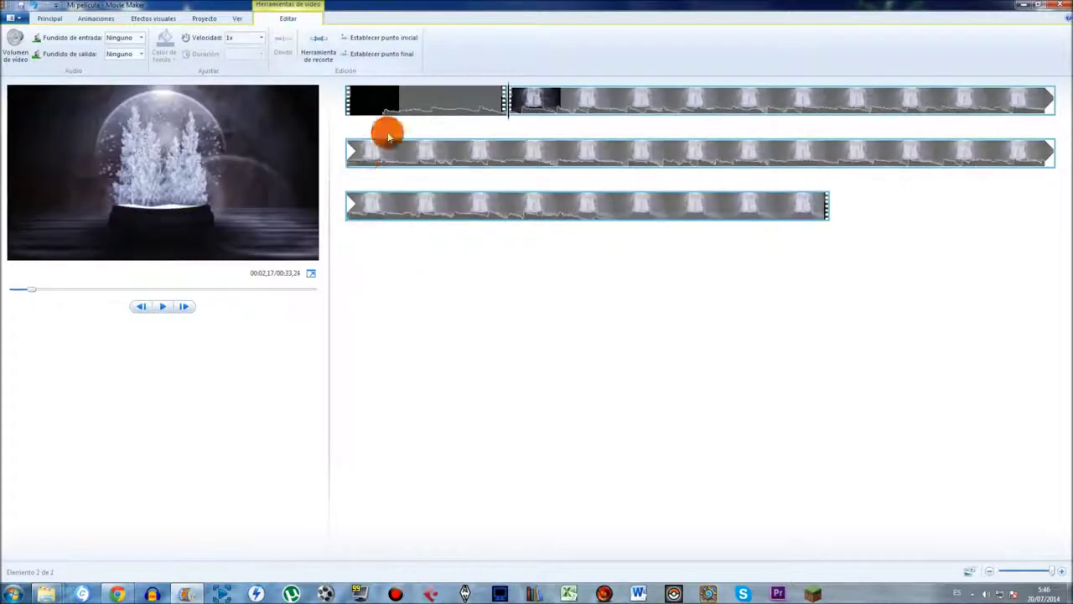
key("Delete")
Split the clip at about 27.63 seconds, before the white closing transition, delete the remainder, and preview the trimmed ending
left_click(351, 214)
key("space")
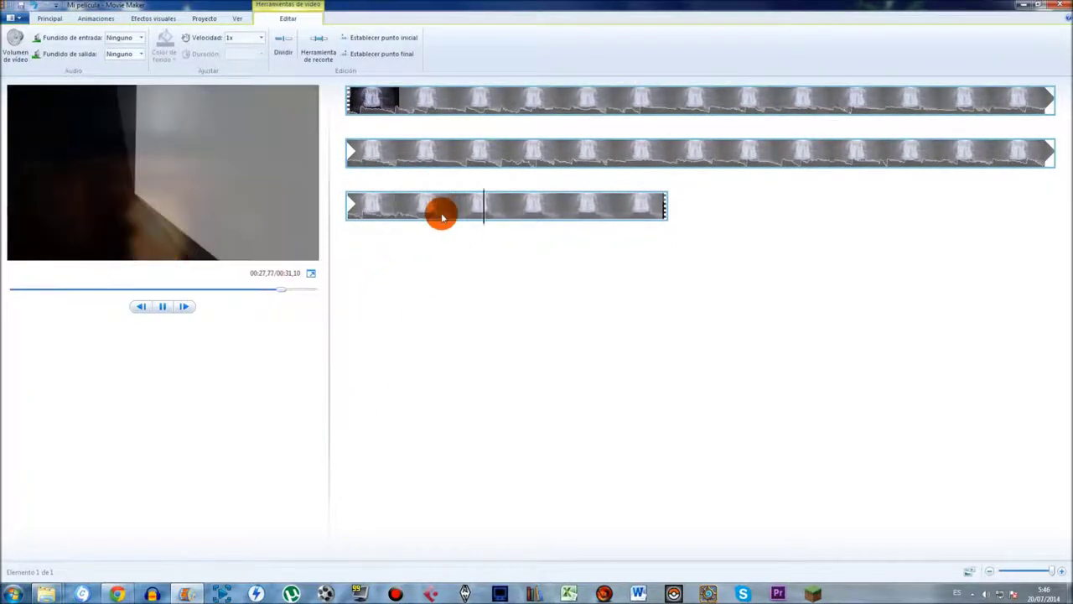
key("space")
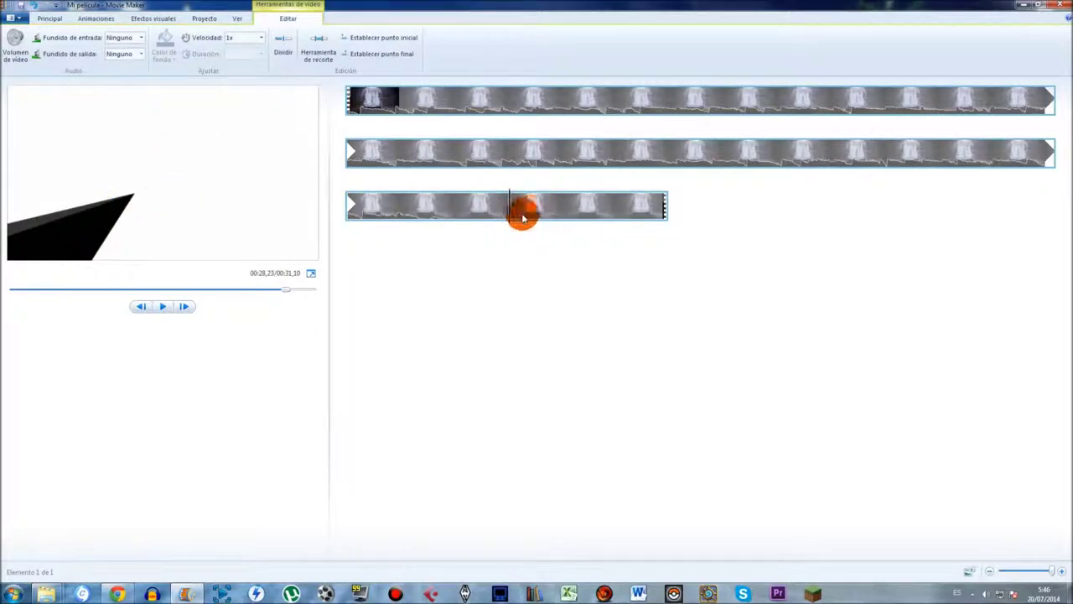
left_click_drag(508, 223, 480, 242)
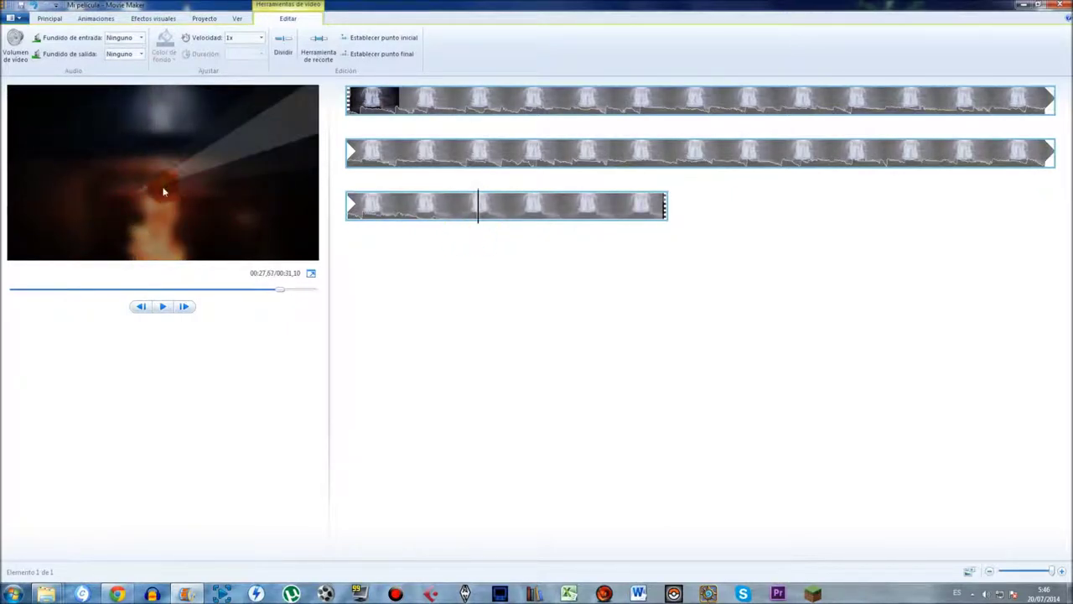
left_click_drag(479, 208, 475, 208)
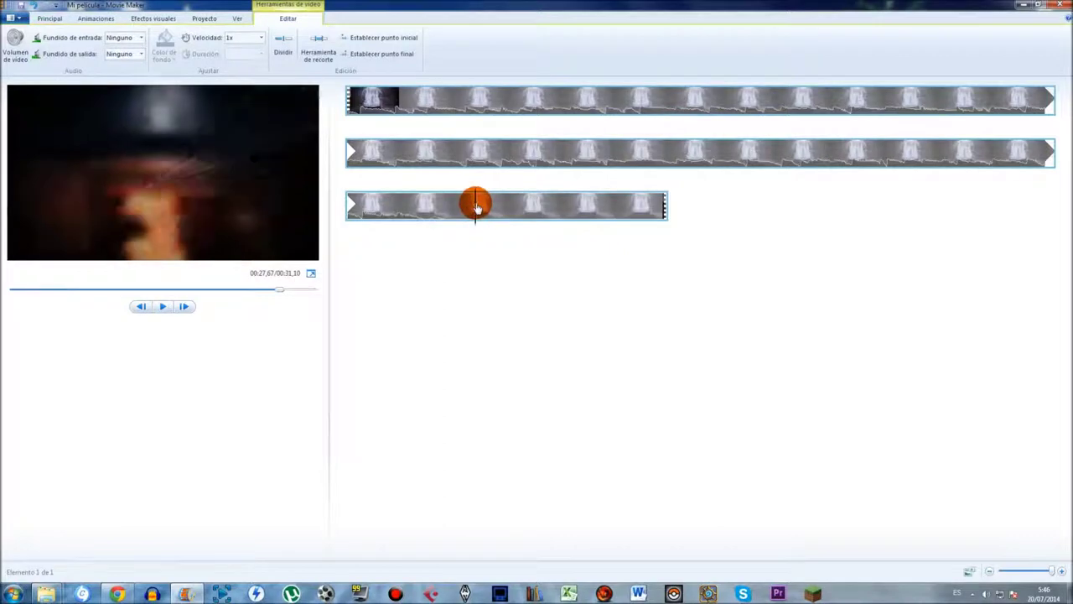
left_click(296, 53)
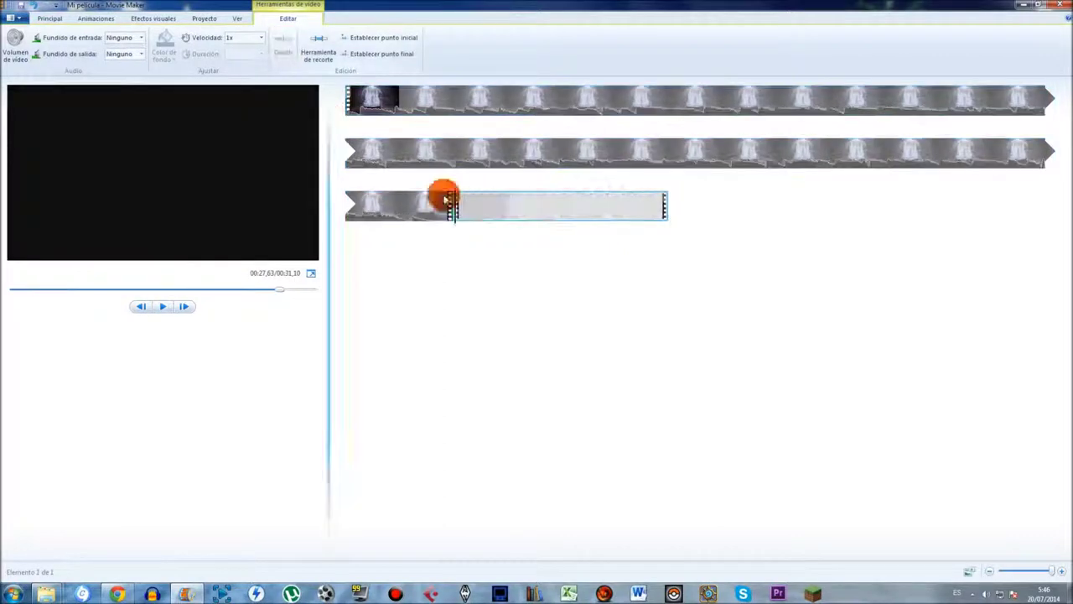
key("Delete")
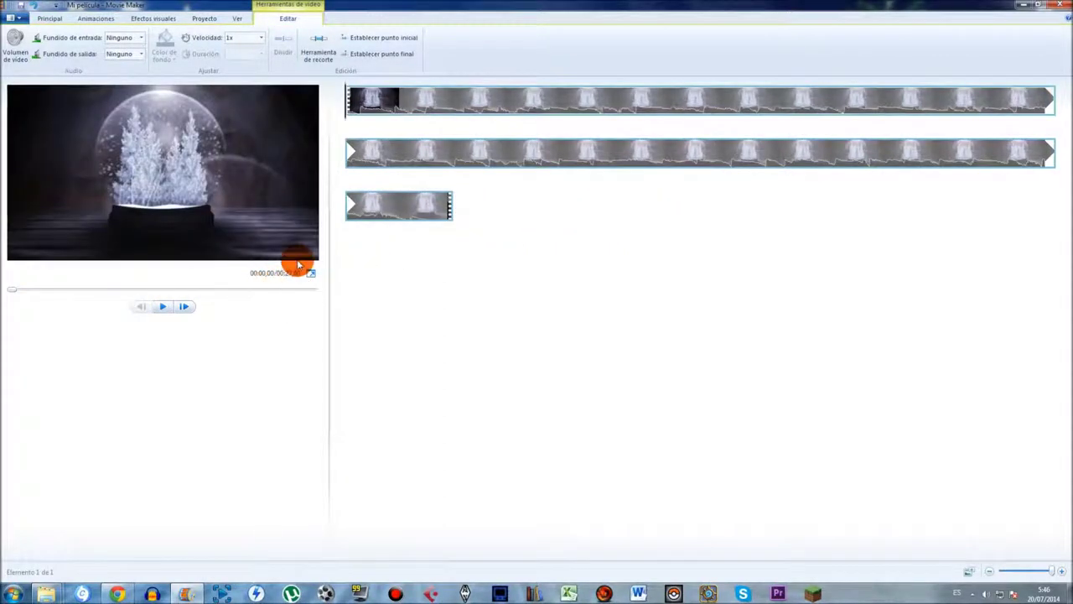
left_click(400, 211)
key("space")
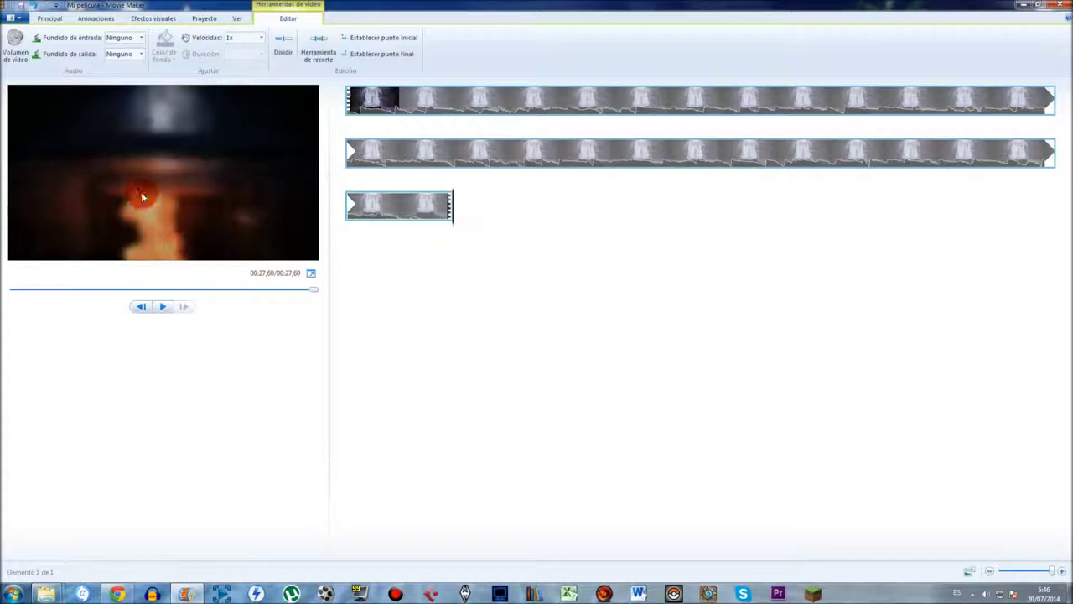
Browse the visual effects, apply Fundido de entrada desde negro to the clip, and preview its opening
left_click(153, 18)
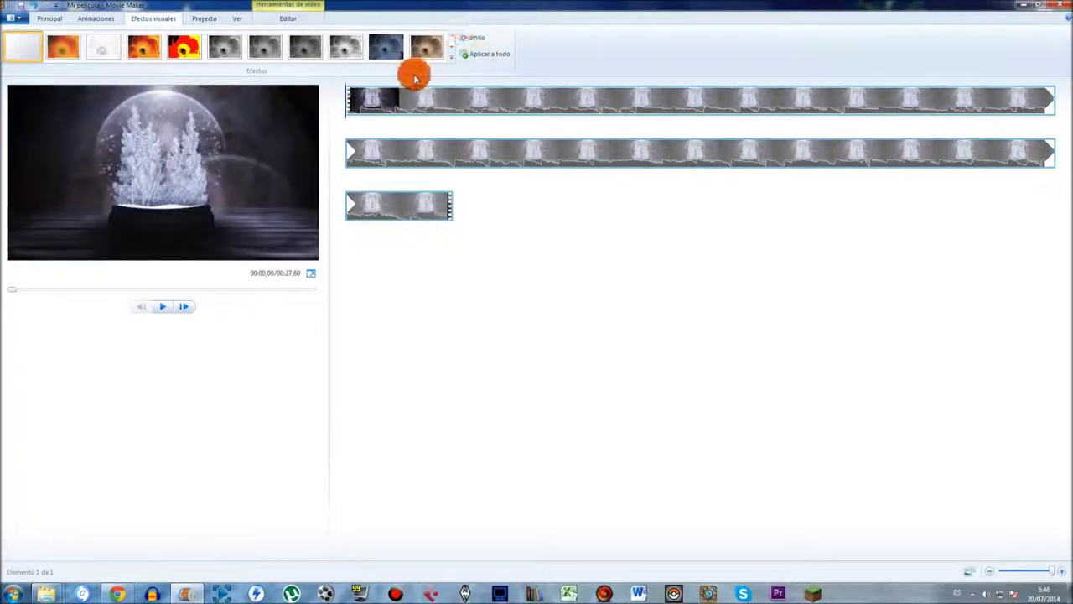
left_click(450, 45)
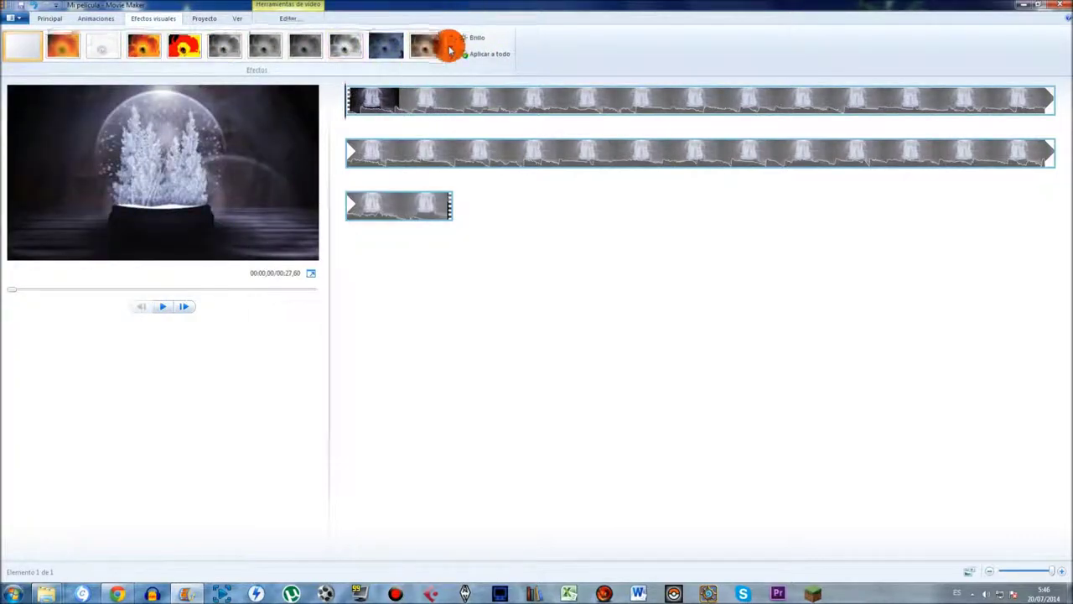
left_click(450, 40)
left_click(450, 48)
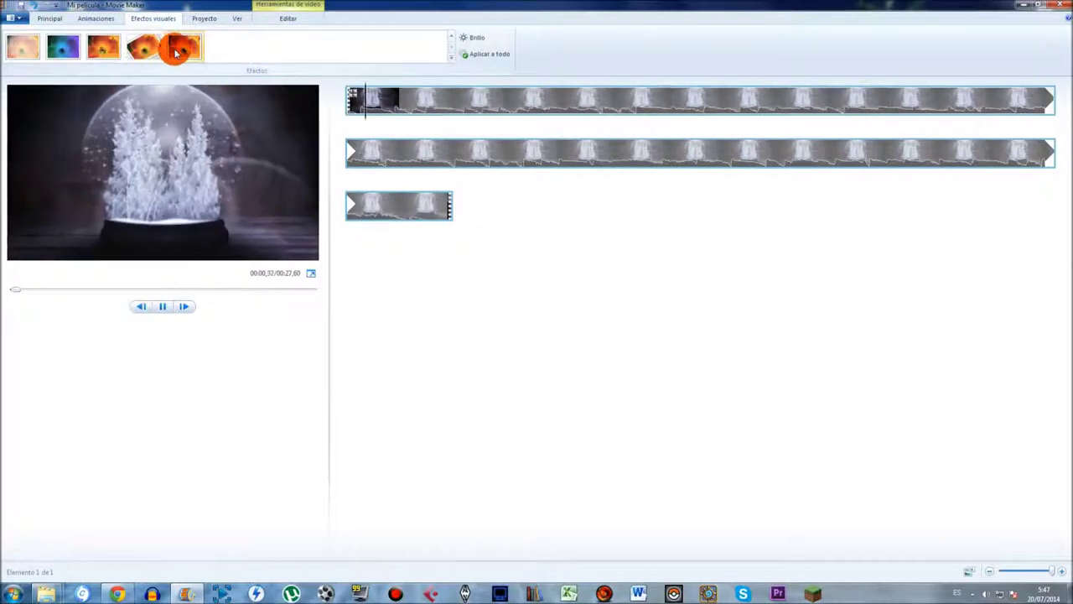
left_click(453, 37)
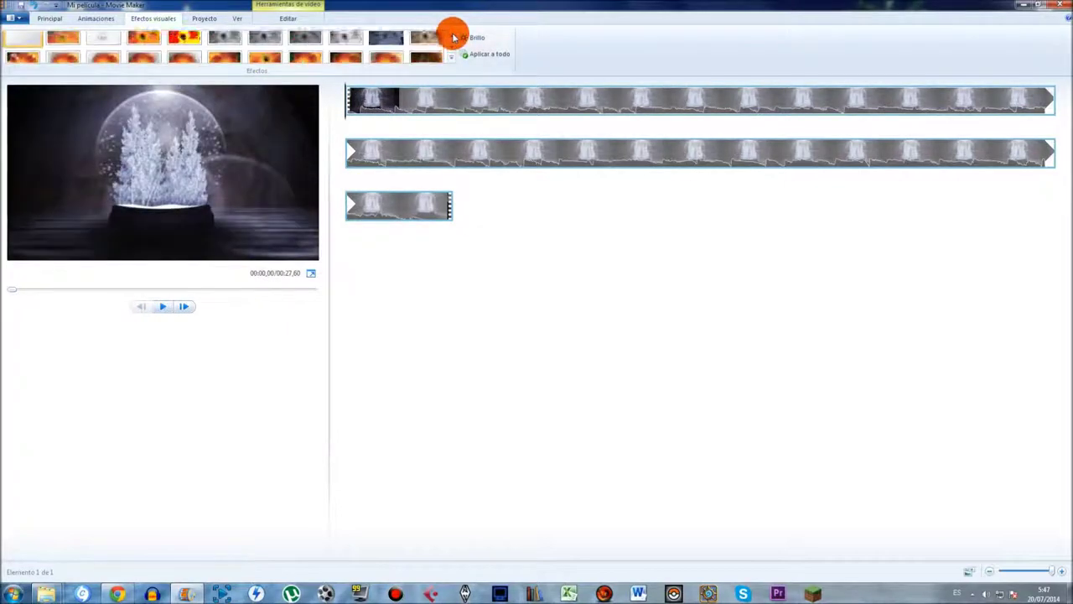
left_click(451, 47)
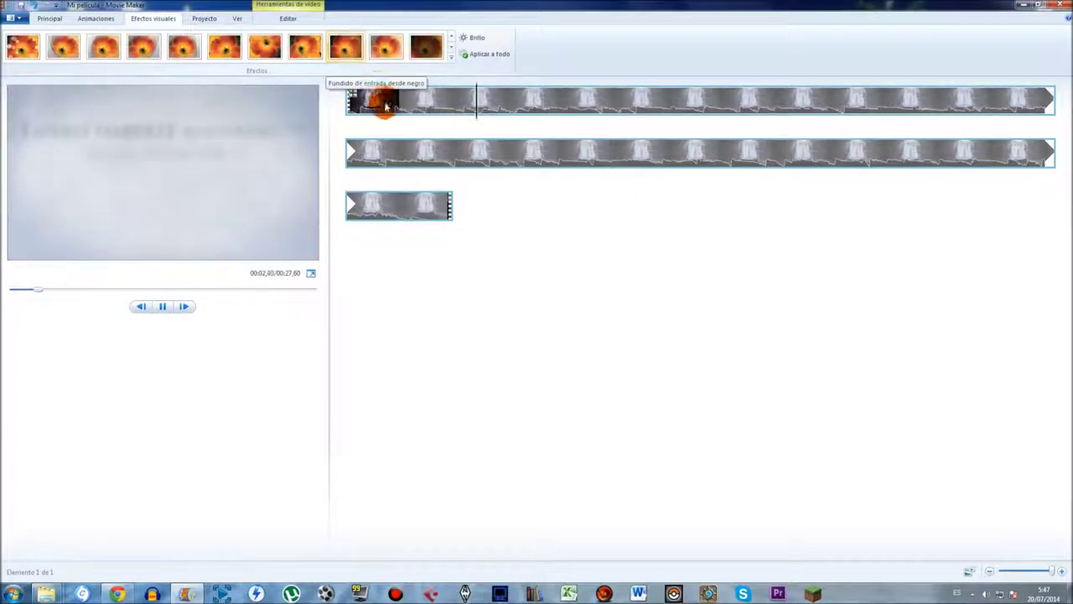
left_click(351, 50)
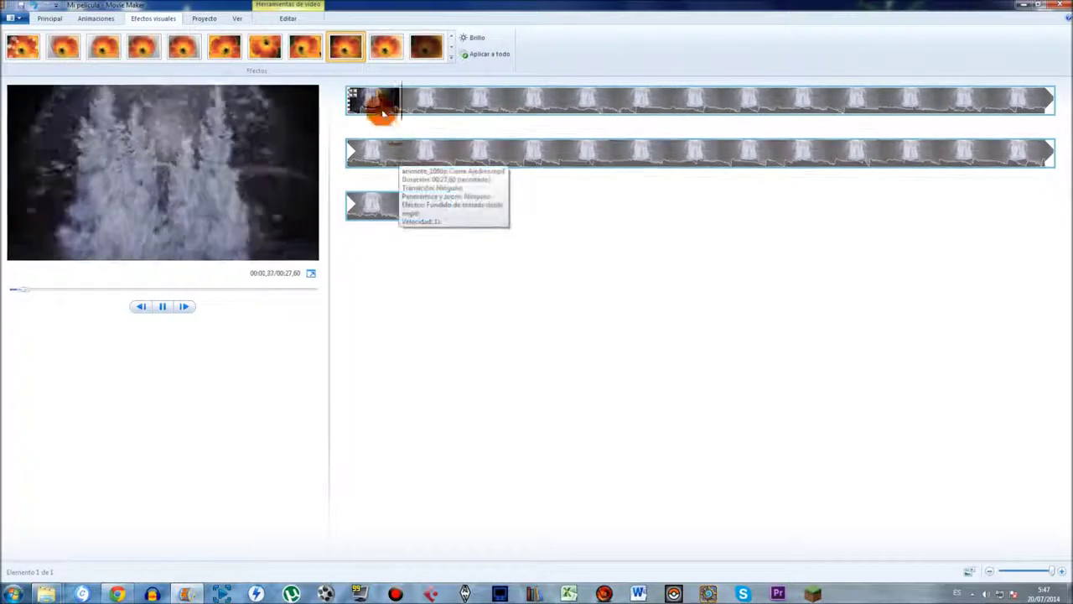
left_click(357, 103)
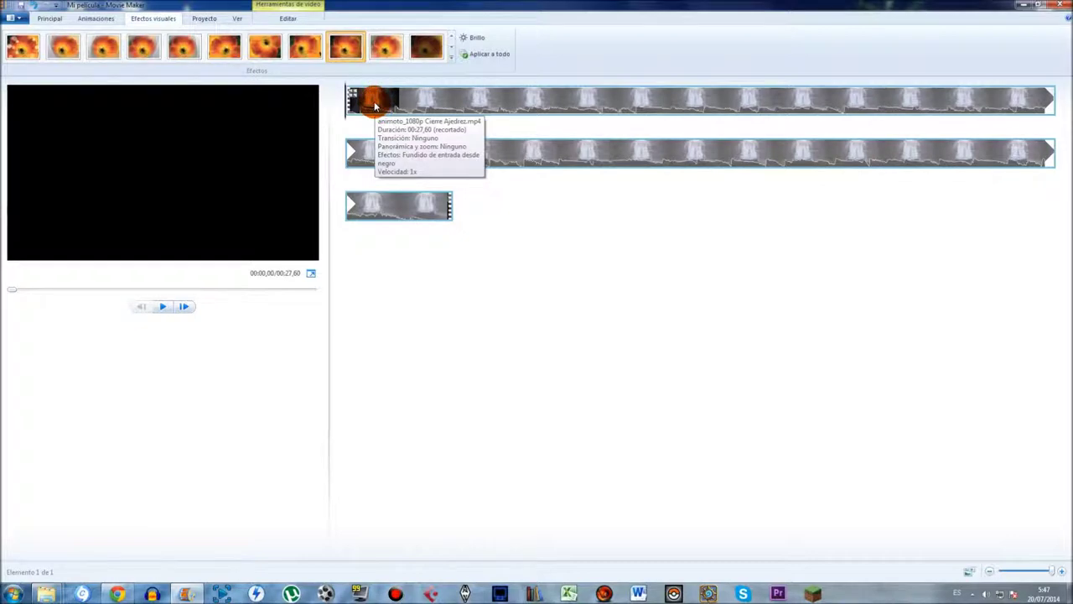
key("space")
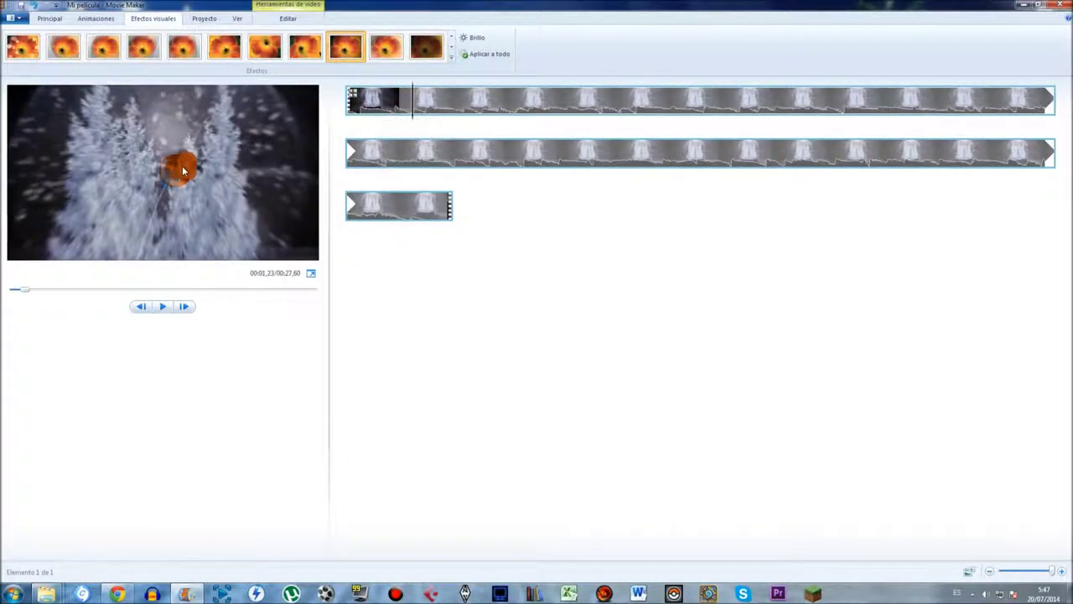
Apply the Fundido de salida a blanco effect to the clip and preview its last seconds
left_click(403, 211)
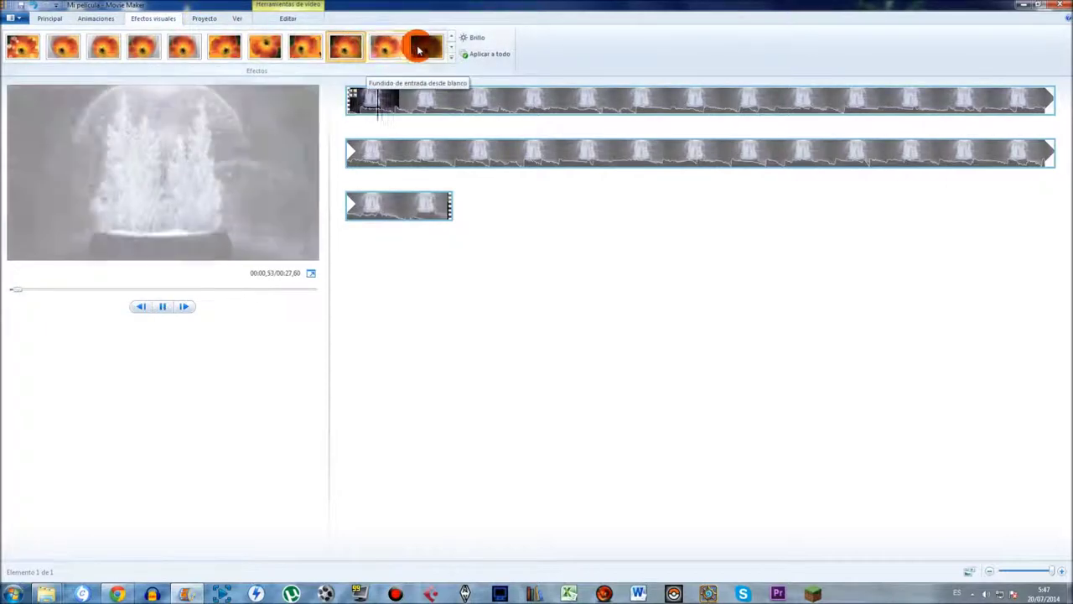
left_click(451, 46)
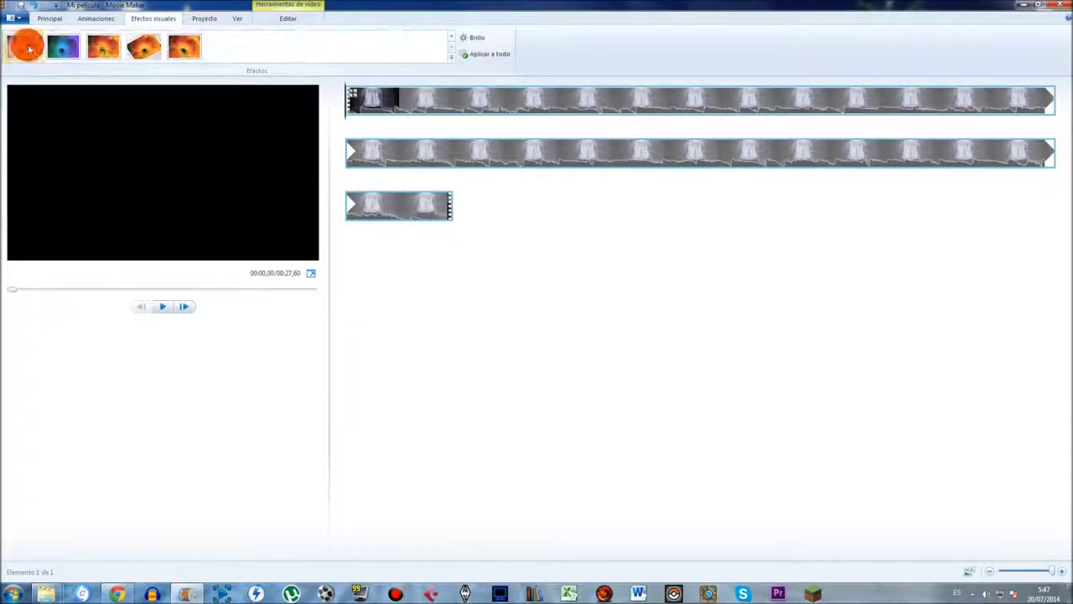
left_click(25, 49)
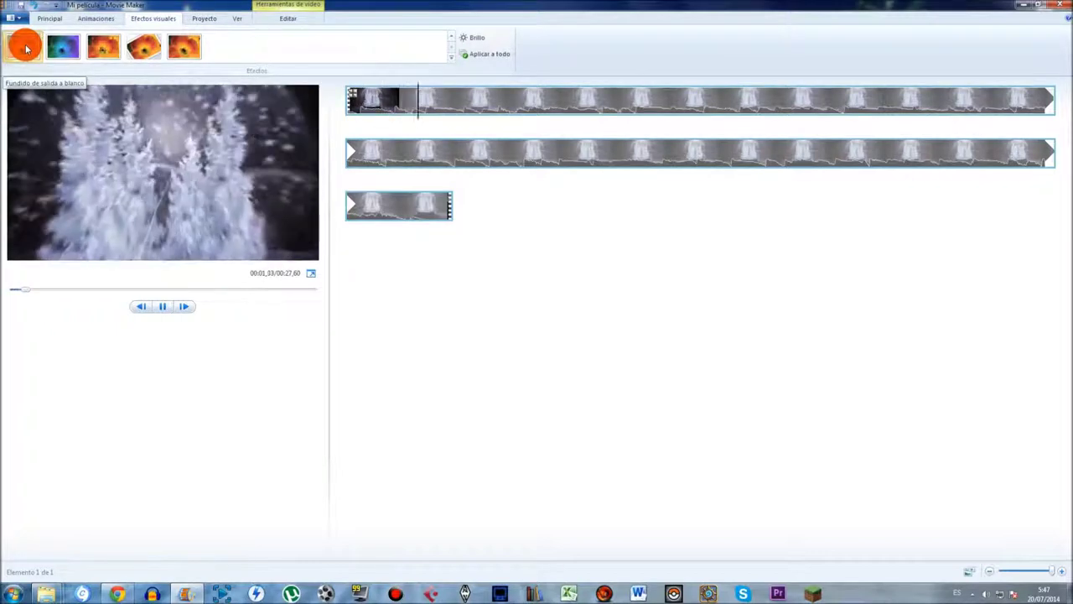
left_click(361, 214)
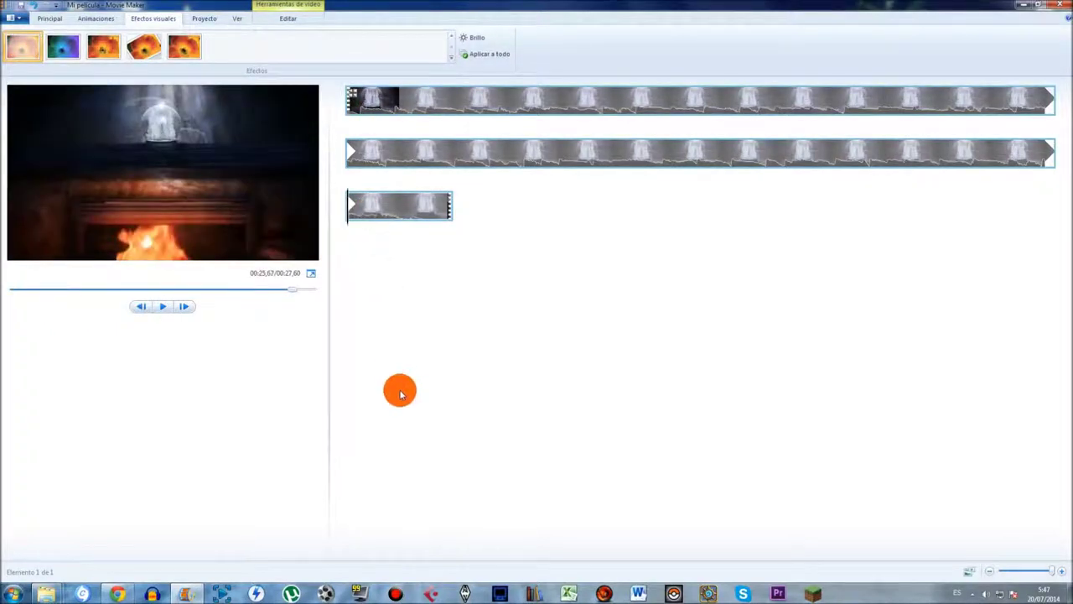
left_click(294, 204)
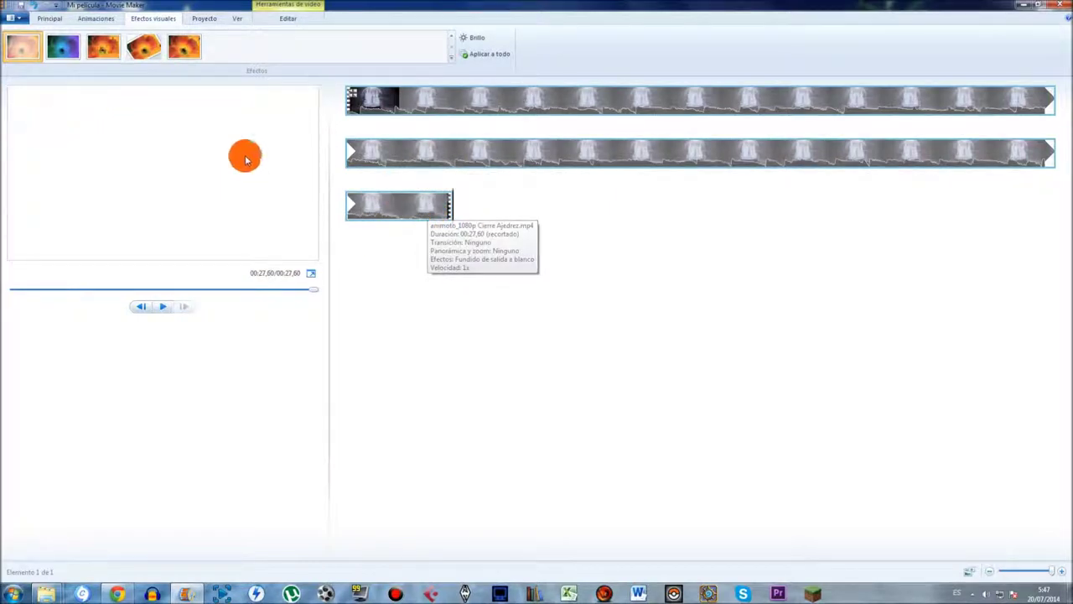
left_click(361, 206)
key("space")
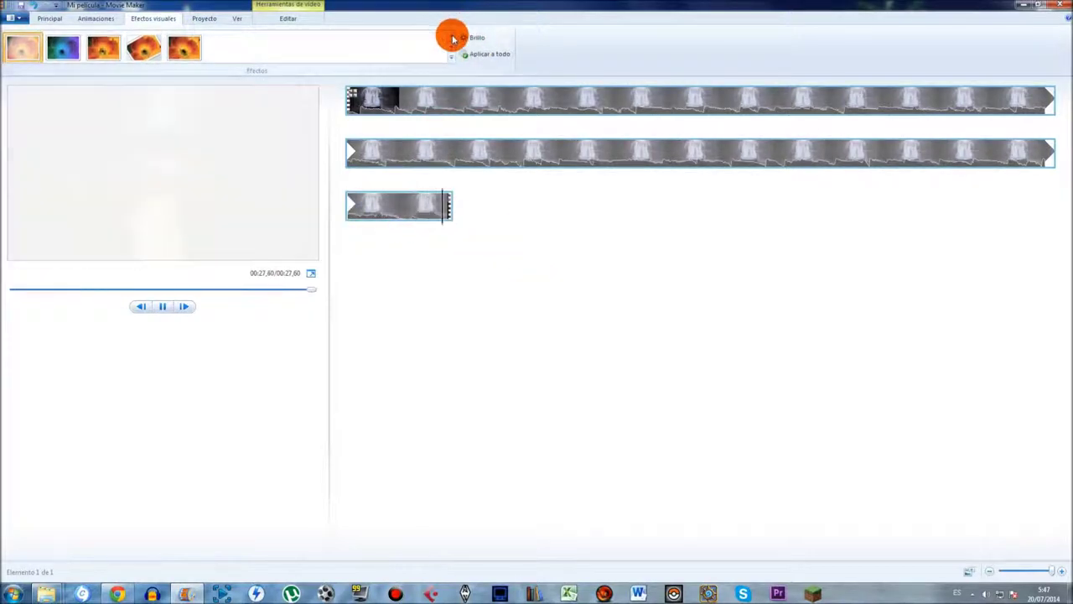
Remove the visual effect from the clip and replay its ending without a fade
left_click(452, 40)
left_click(22, 50)
left_click(354, 208)
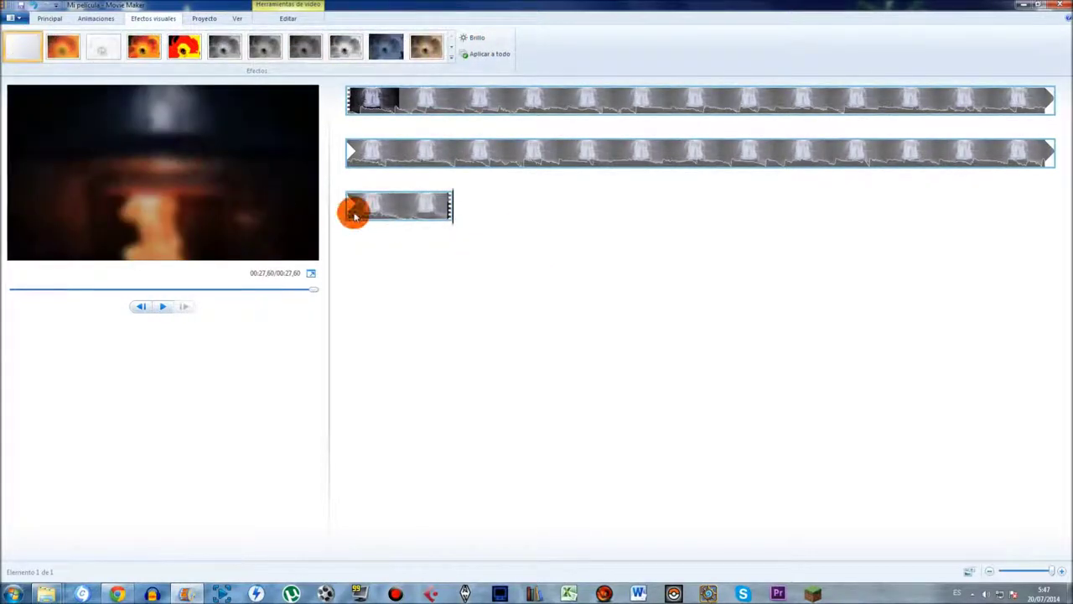
key("space")
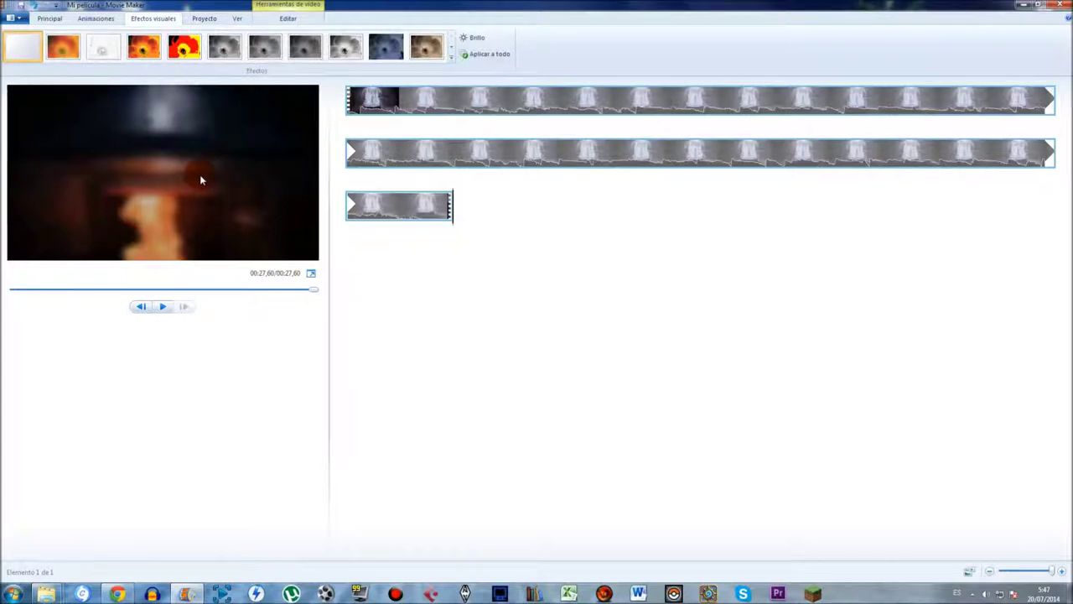
Apply the fade-out-to-black visual effect to the clip and preview its final seconds
left_click(454, 42)
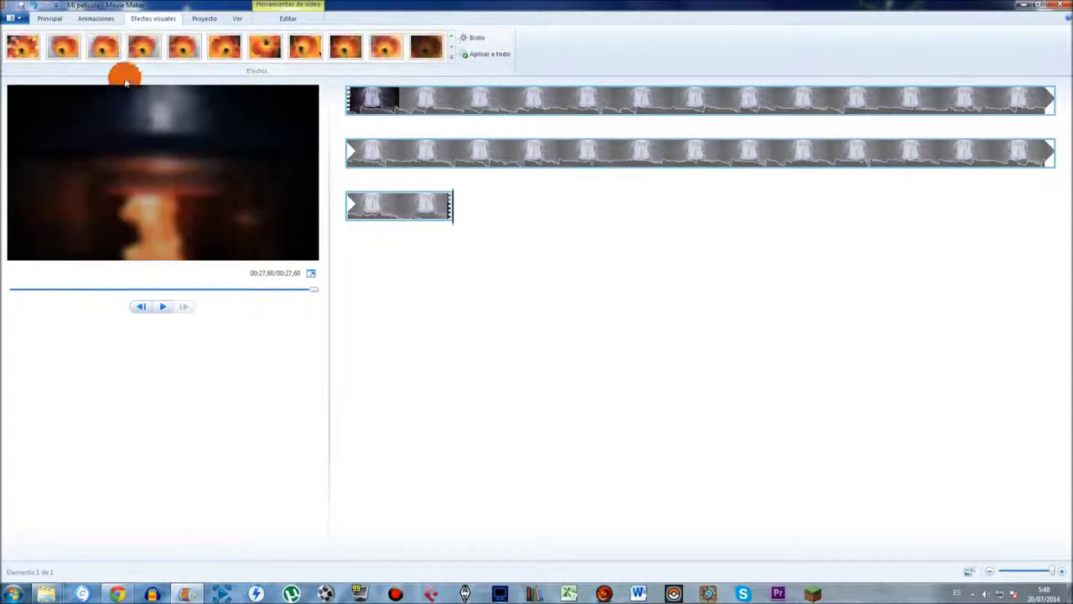
left_click(421, 45)
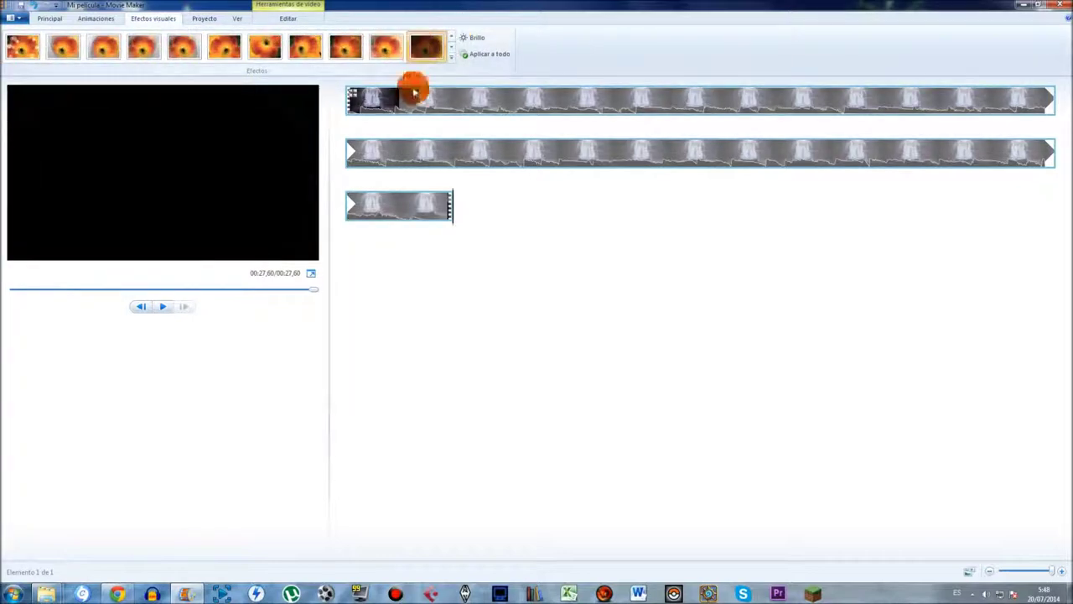
left_click(386, 219)
key("space")
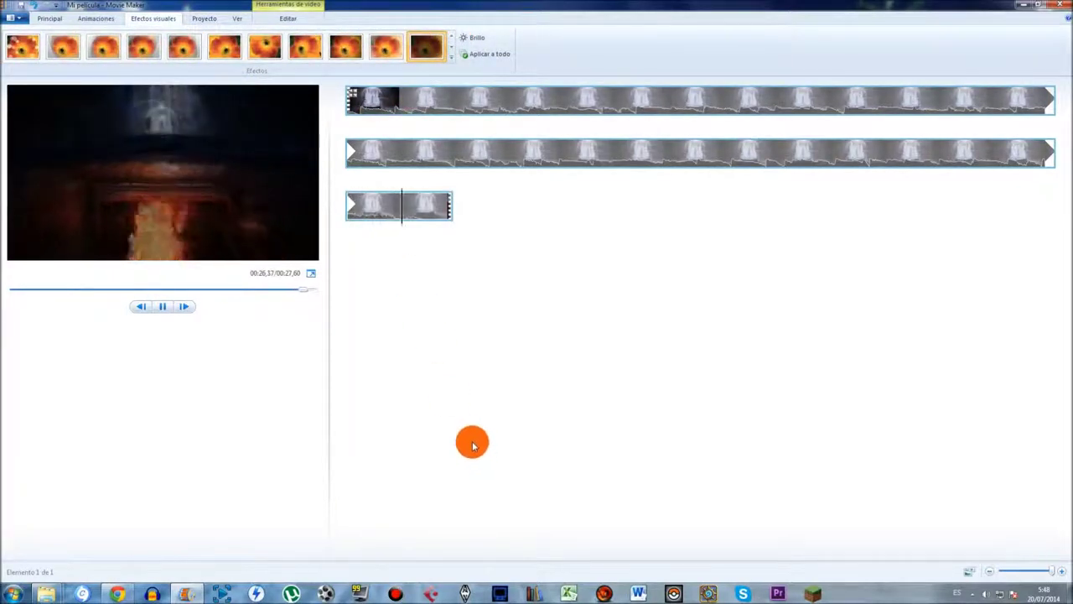
left_click(395, 207)
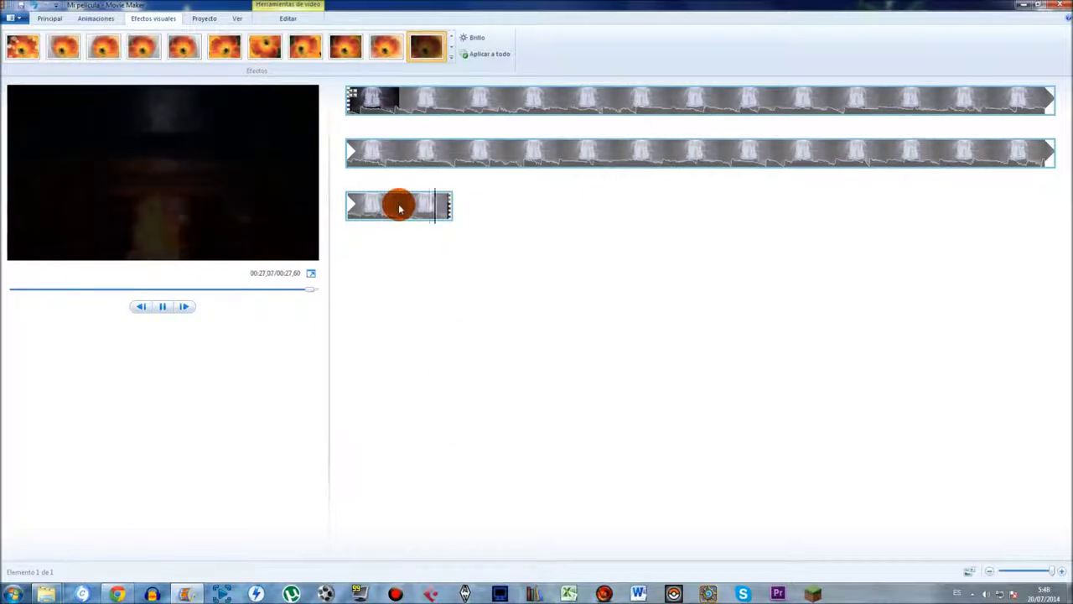
Return to the clip's beginning, open its editing options, and lower the video volume to the minimum
left_click(377, 95)
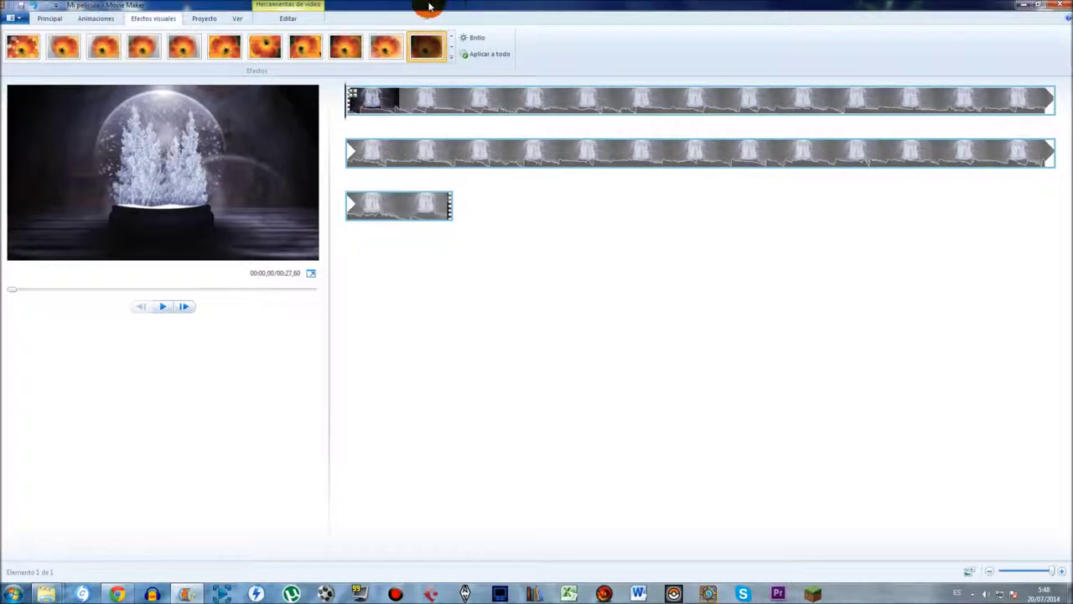
double_click(378, 96)
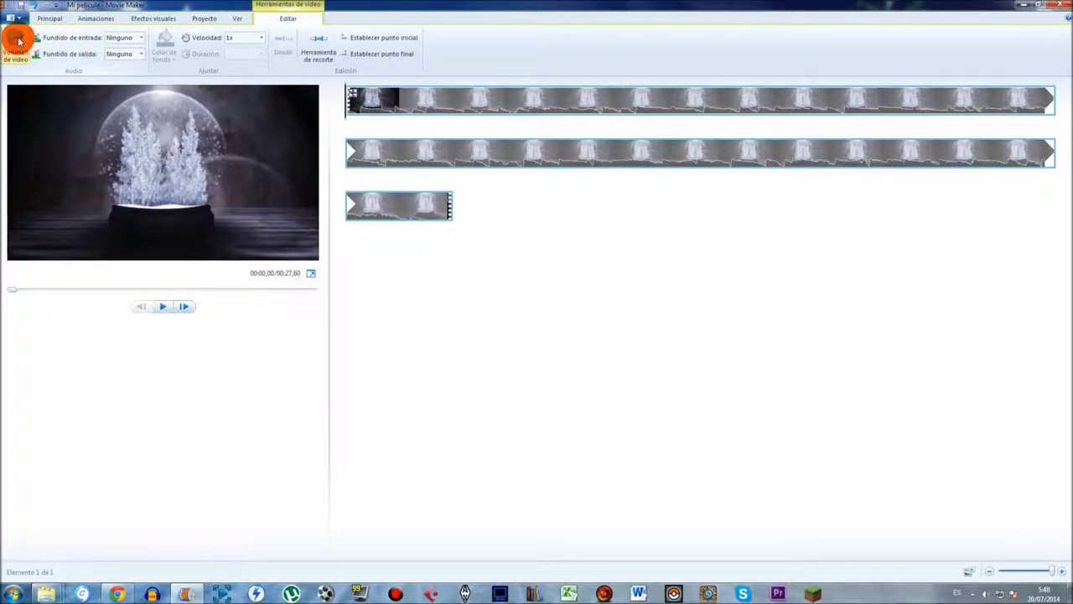
left_click(16, 42)
mouse_move(37, 76)
left_mouse_down()
mouse_move(192, 67)
mouse_move(163, 89)
mouse_move(38, 77)
left_mouse_up()
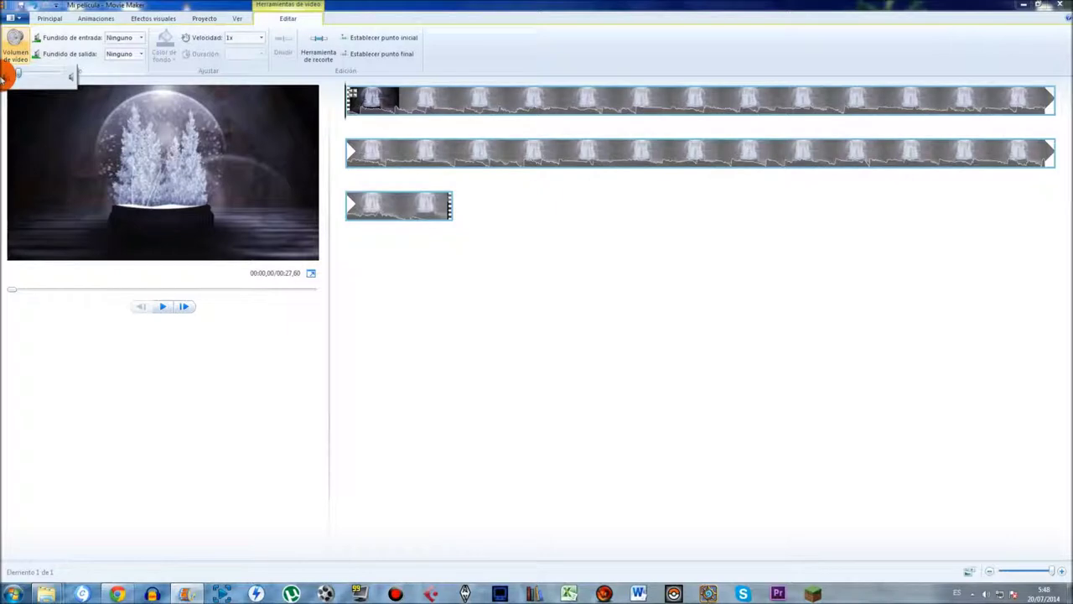
Close the volume control and examine the available presets for saving the movie, down to the custom settings option
left_click(453, 260)
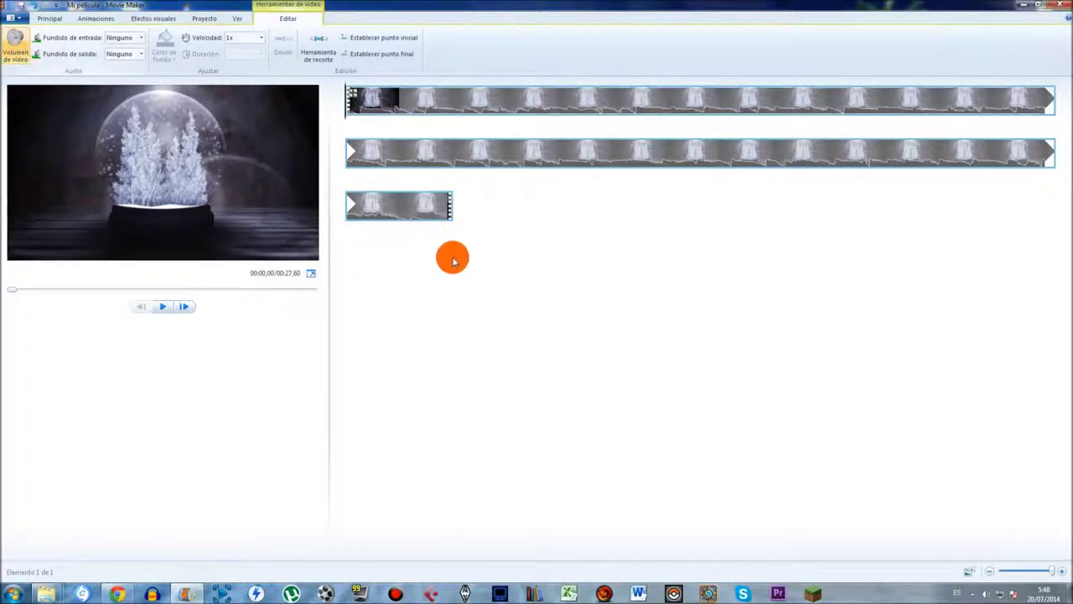
left_click(346, 116)
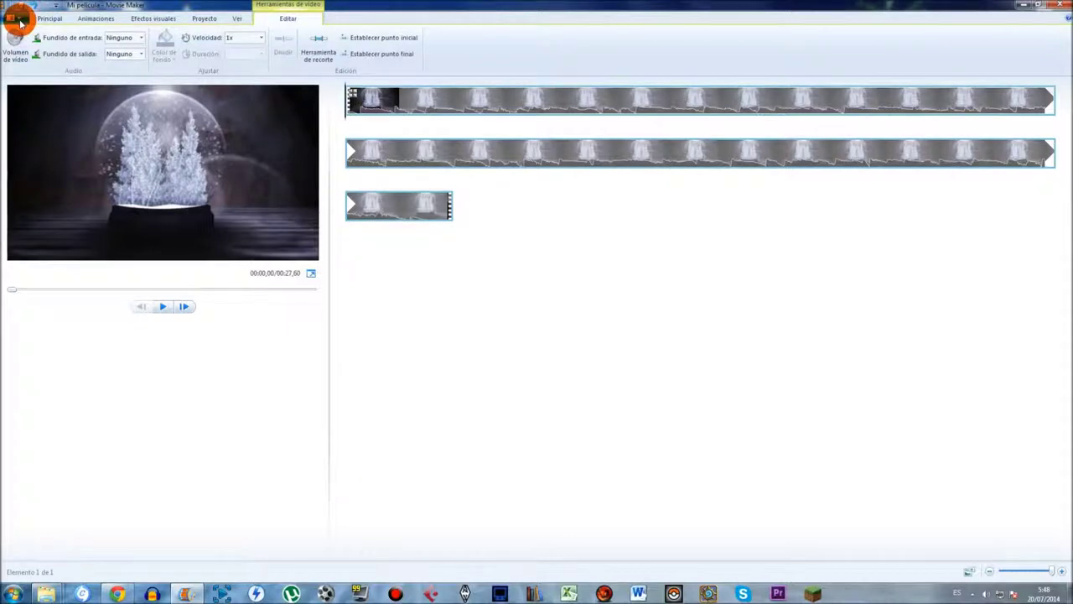
left_click(19, 20)
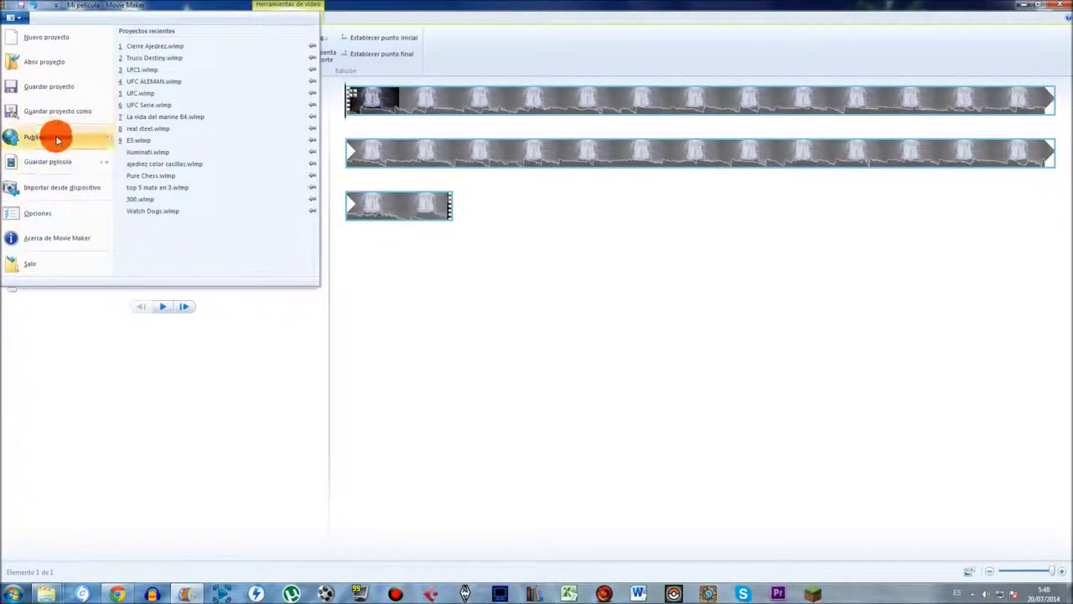
mouse_move(57, 164)
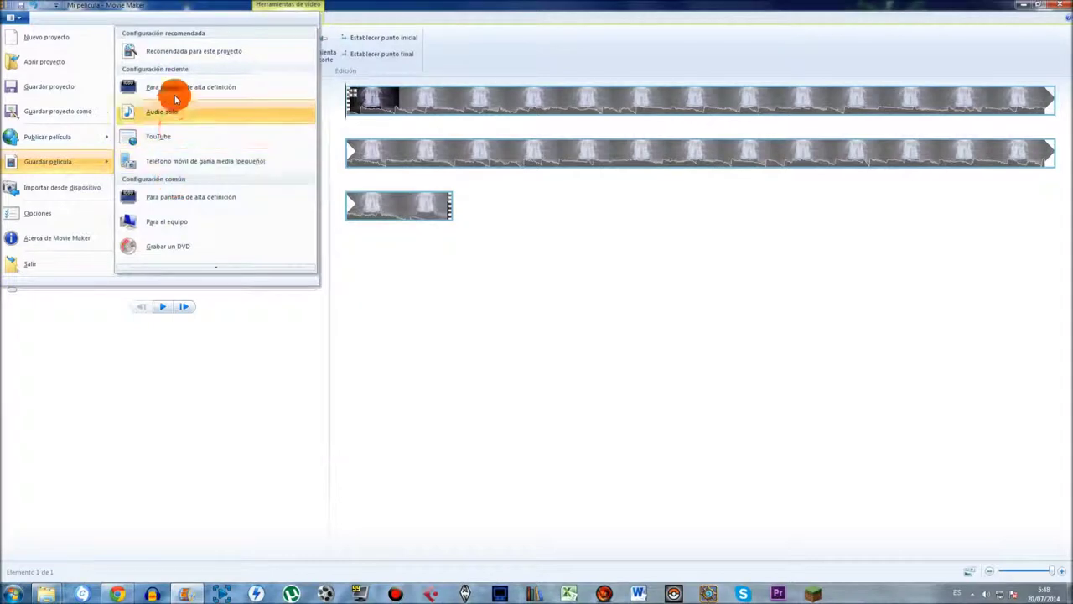
scroll(168, 269, "down", 3)
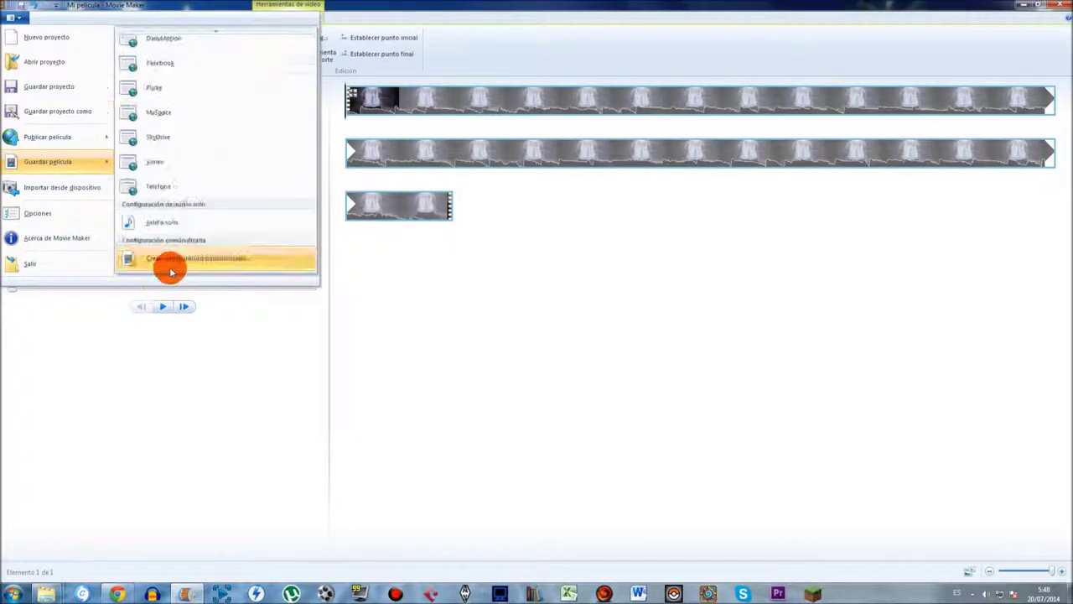
scroll(210, 30, "up", 3)
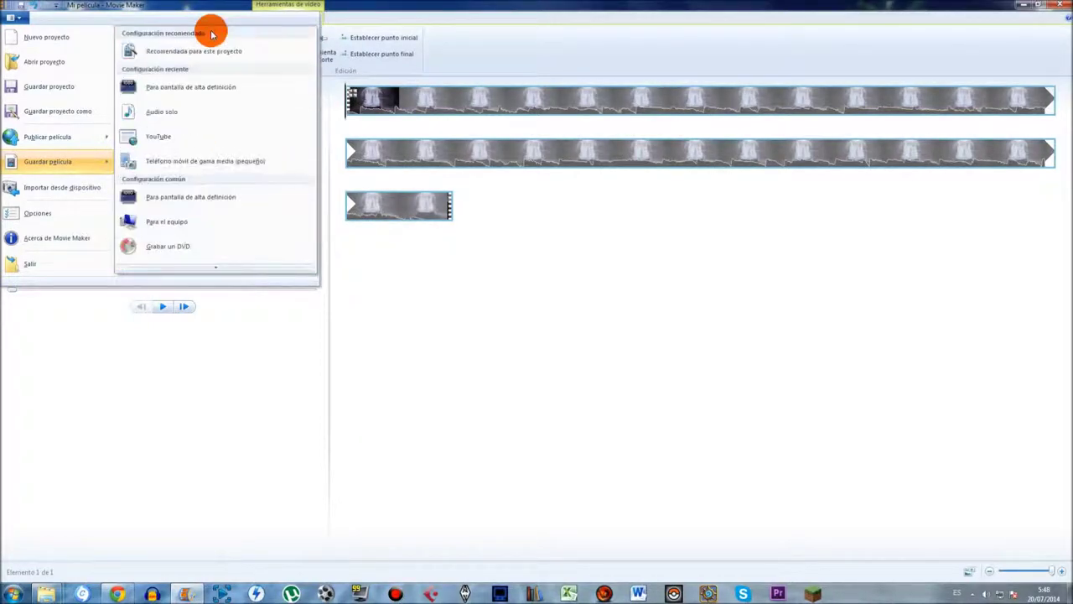
mouse_move(185, 110)
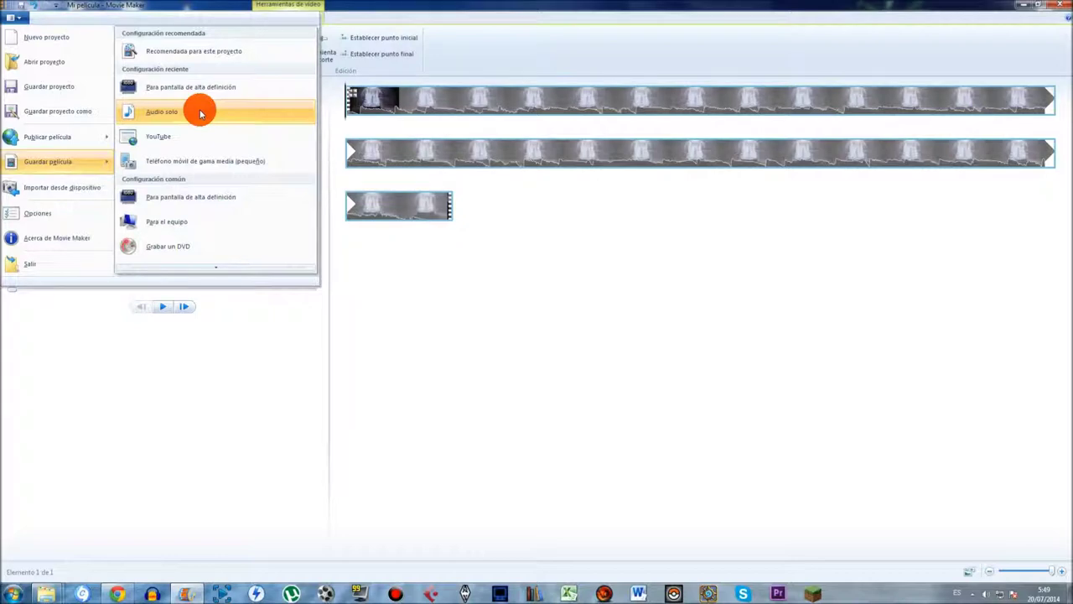
left_click(460, 103)
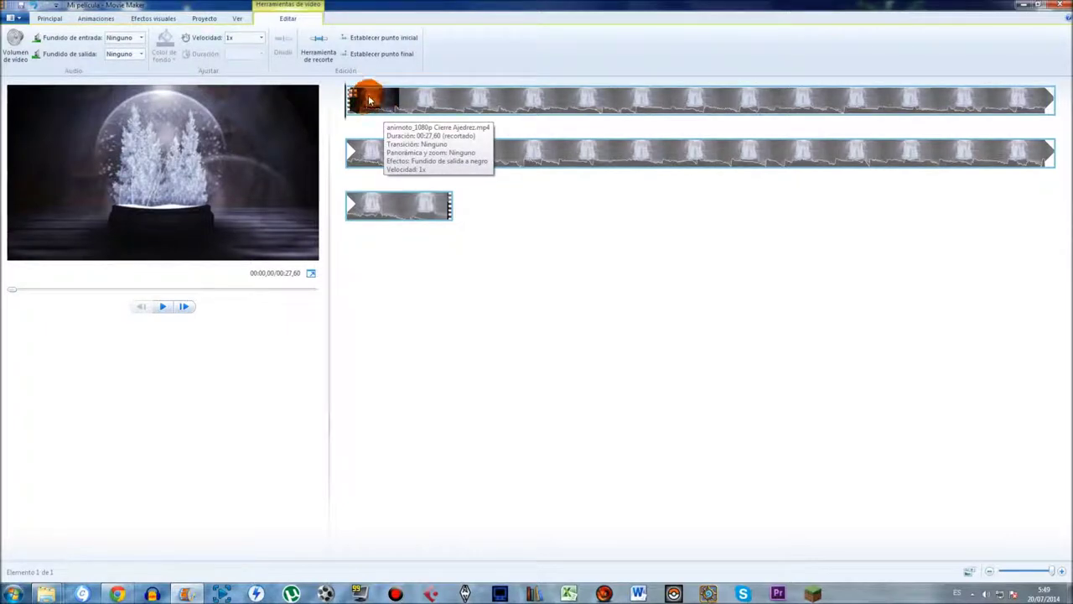
Set the clip's playback speed to 2x and preview it from the beginning
left_click(400, 97)
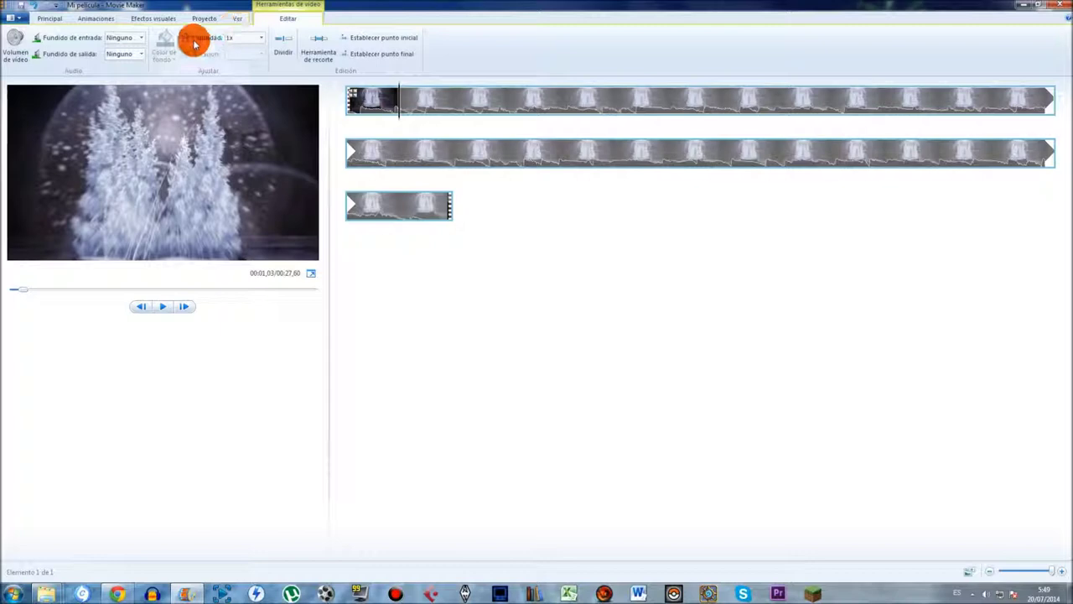
left_click(261, 37)
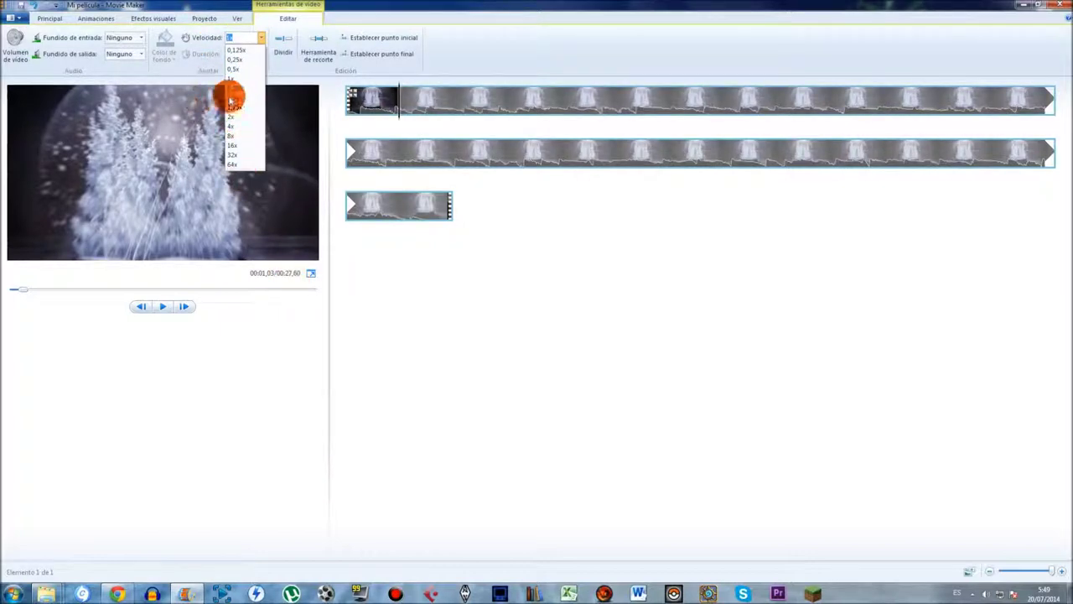
left_click(241, 123)
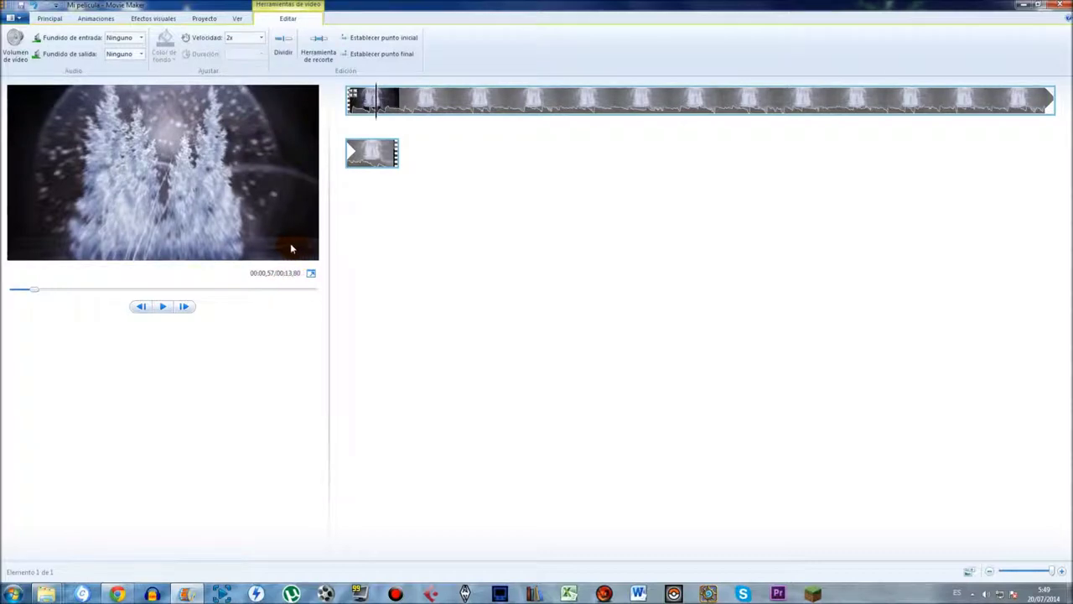
key("Home")
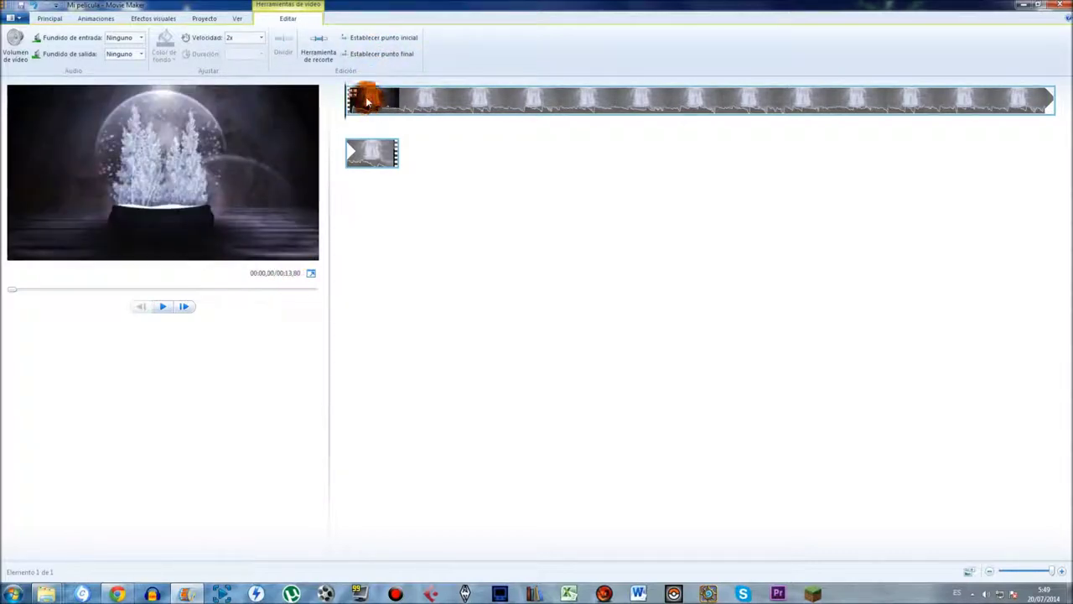
key("space")
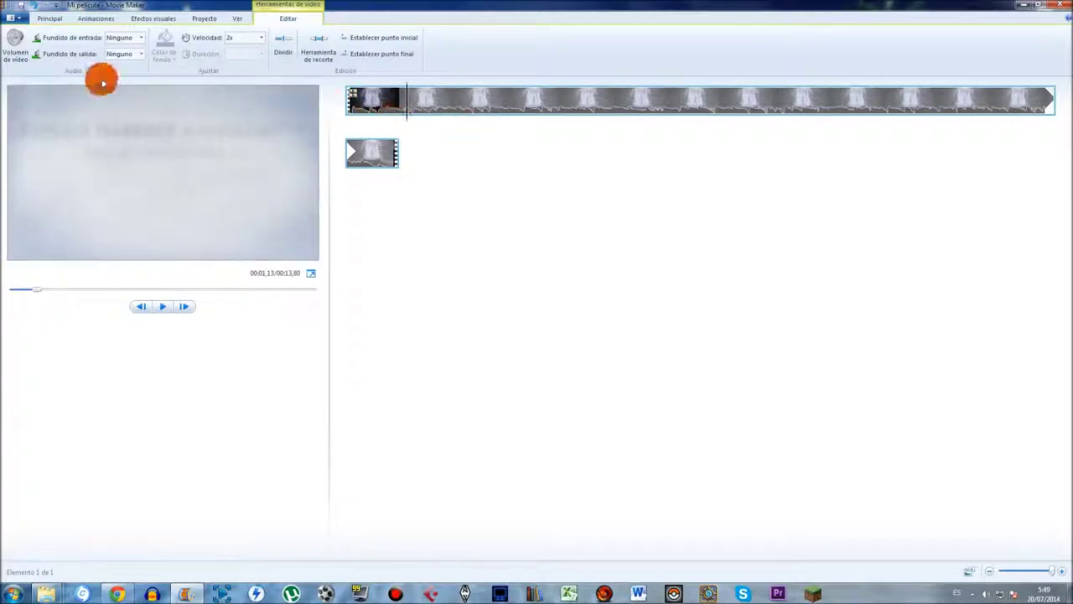
Check the video volume control and replay the sped-up clip from its start
left_click(18, 46)
left_click(355, 100)
key("space")
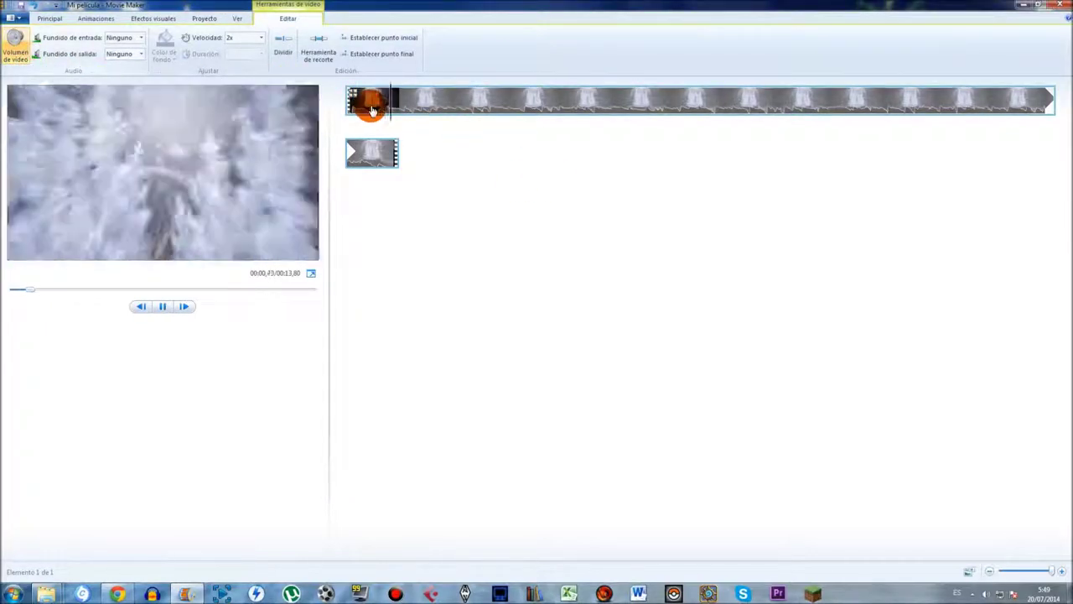
key("space")
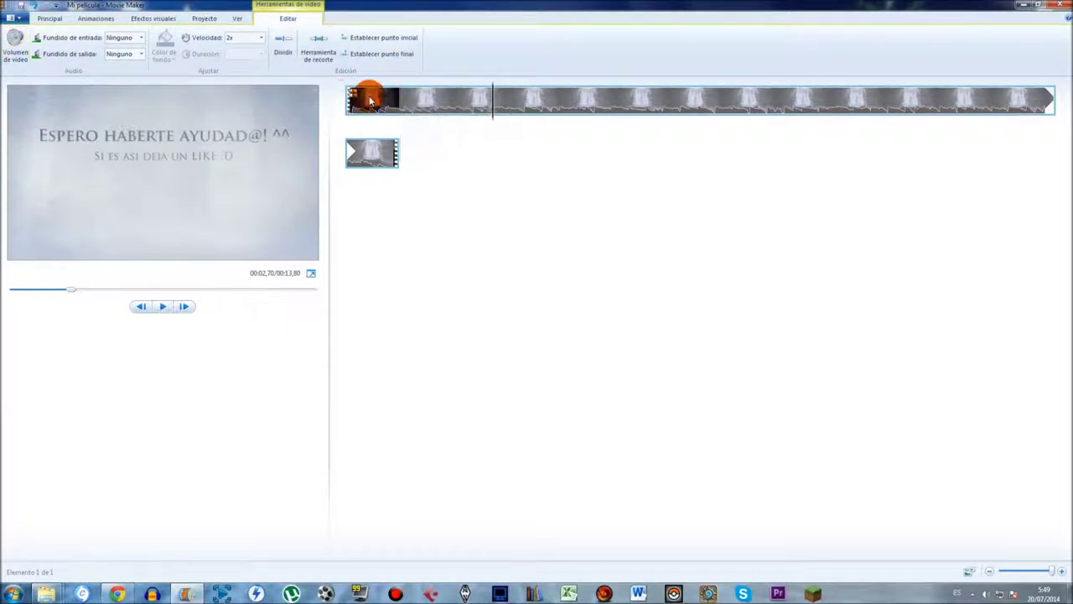
left_click(23, 17)
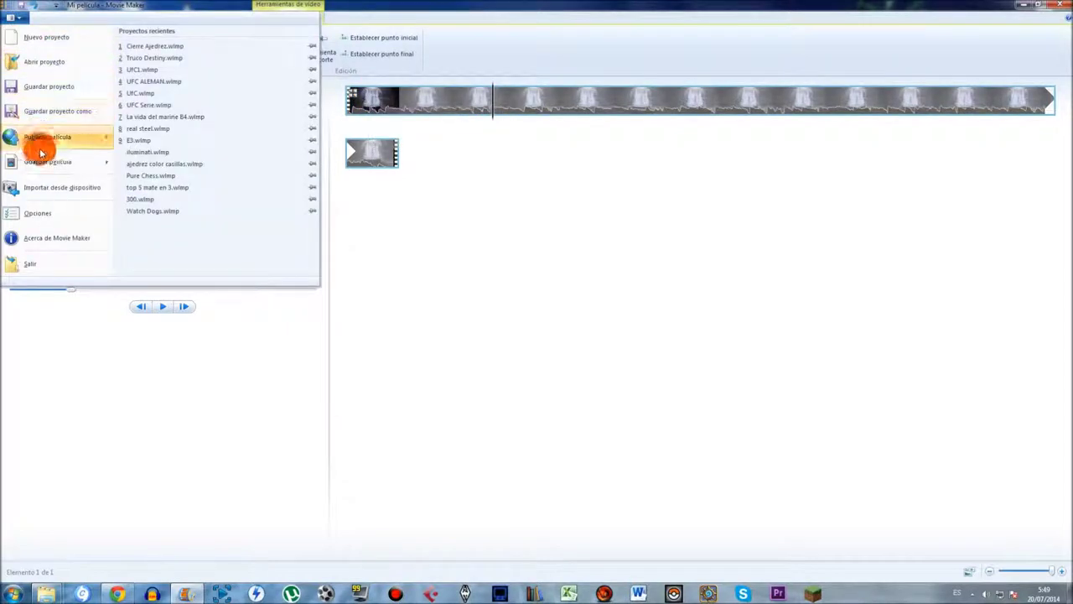
mouse_move(115, 162)
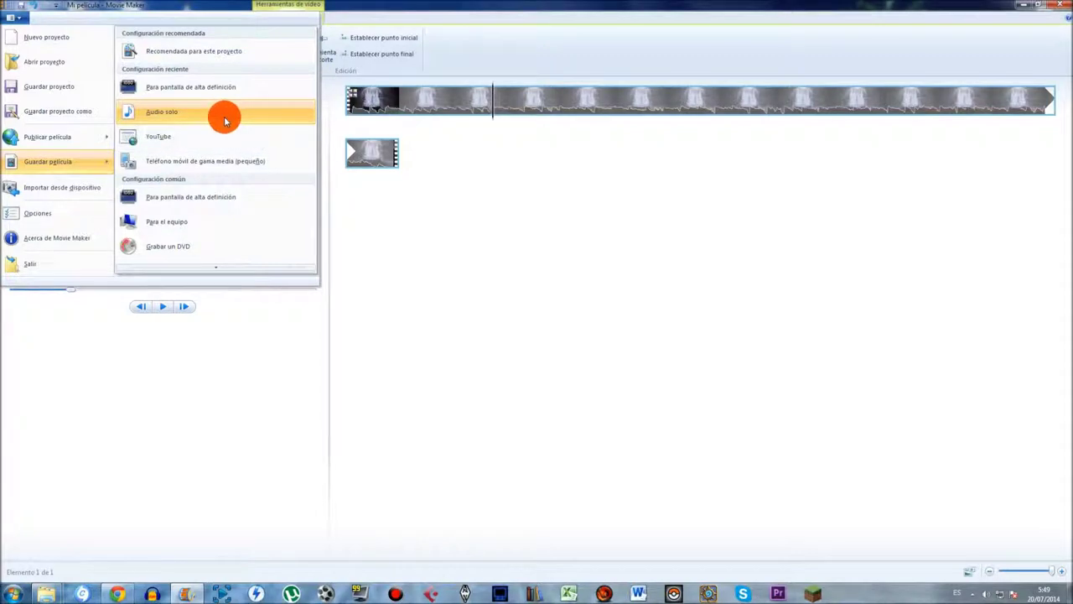
left_click(398, 131)
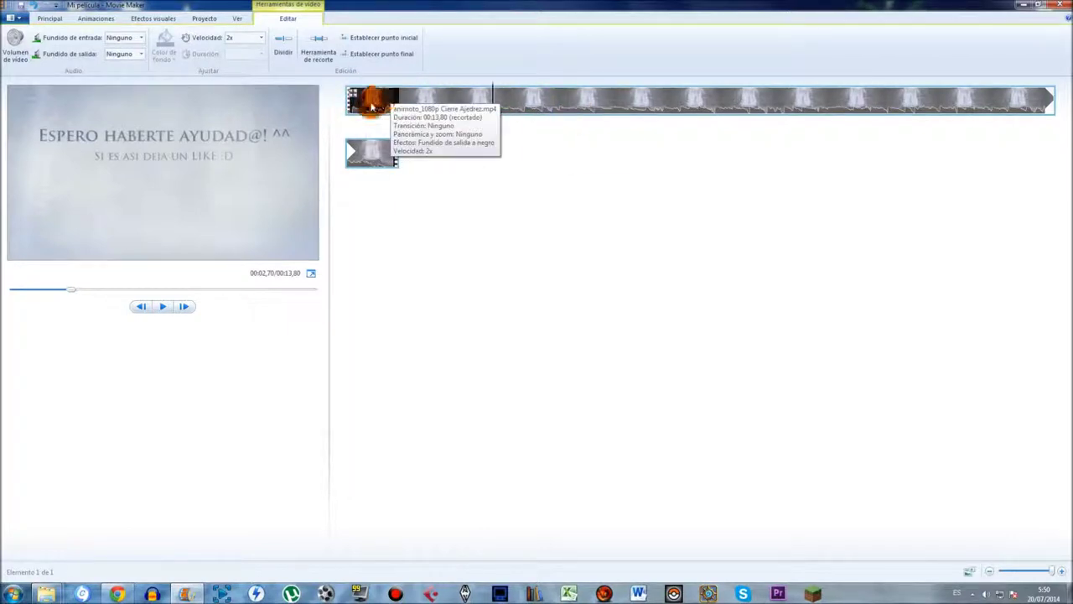
Return to the clip's start, check its volume control again, and play the clip through to its last seconds
left_click(352, 101)
left_click(18, 42)
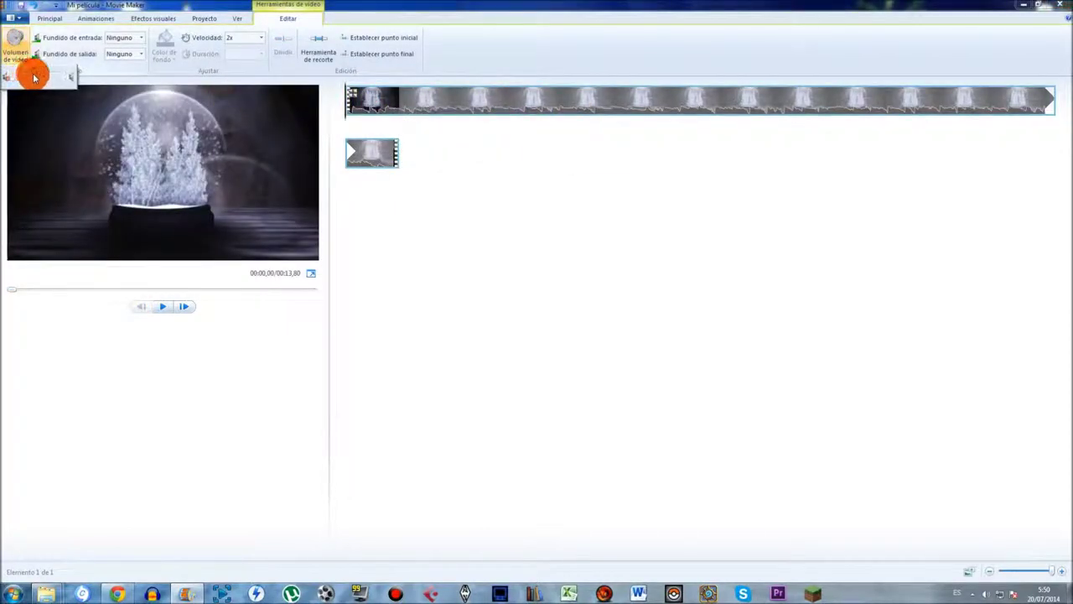
key("space")
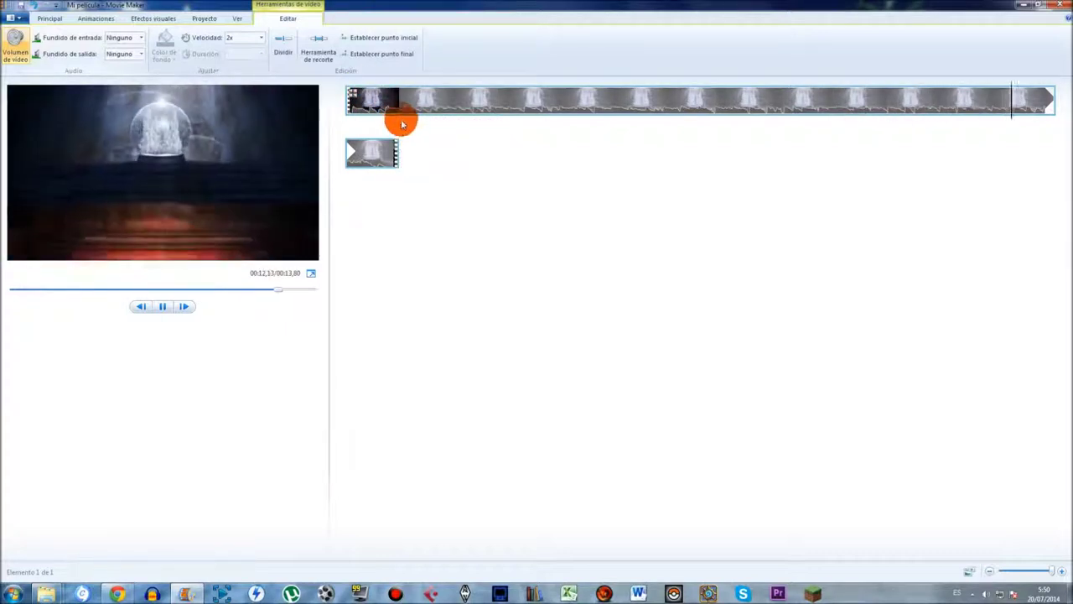
key("space")
Examine the details of the high-definition display preset for saving the movie, and leave without exporting
left_click(10, 17)
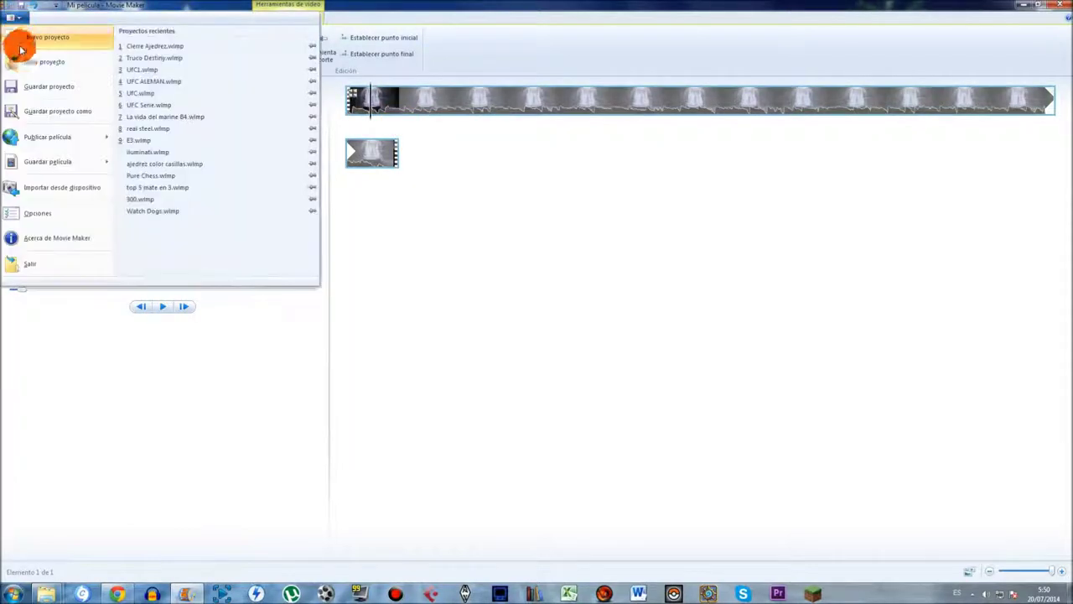
mouse_move(51, 161)
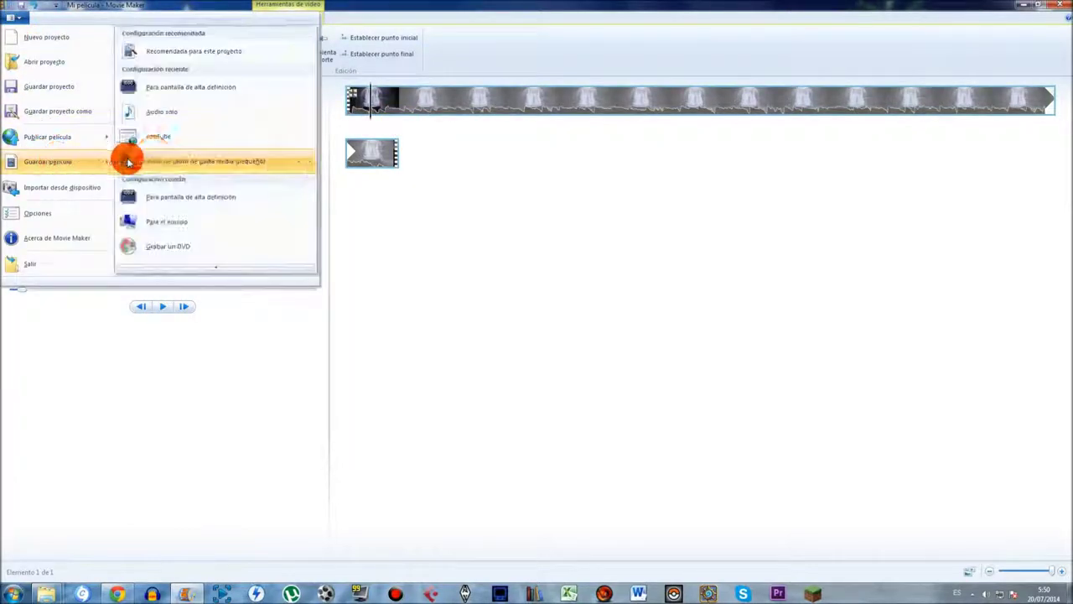
left_click(166, 91)
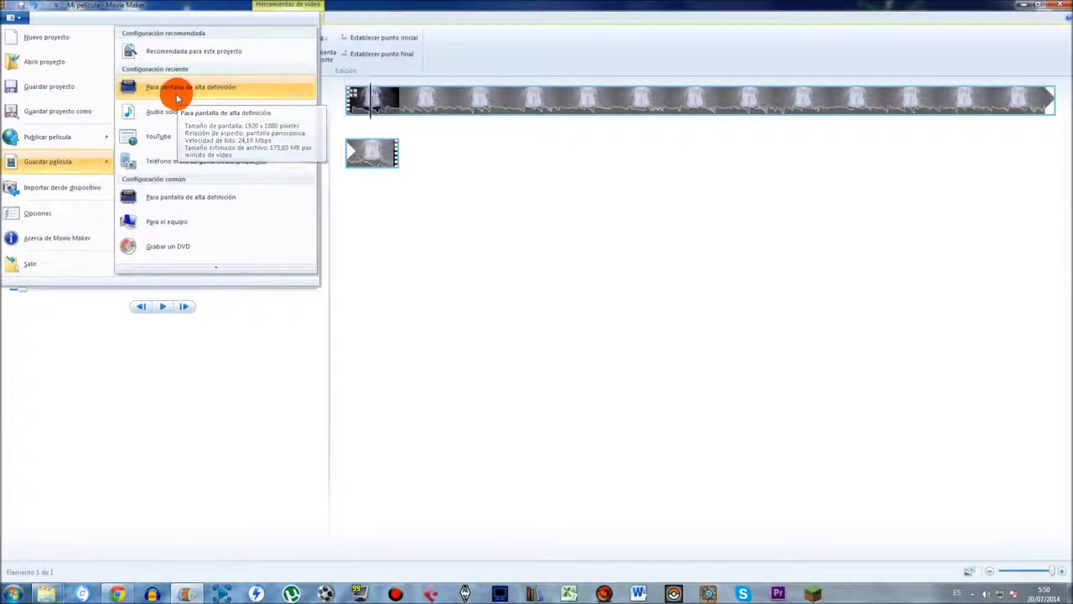
left_click(492, 198)
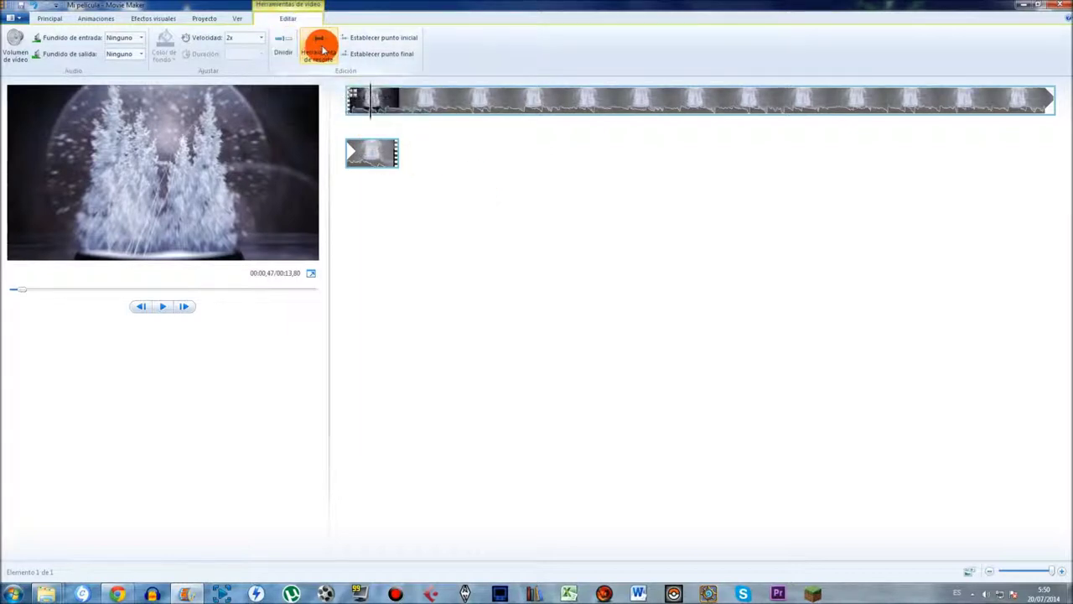
Try setting the clip's start point at 0.47 seconds, and undo the recent edits back to the 1x speed
left_click(374, 39)
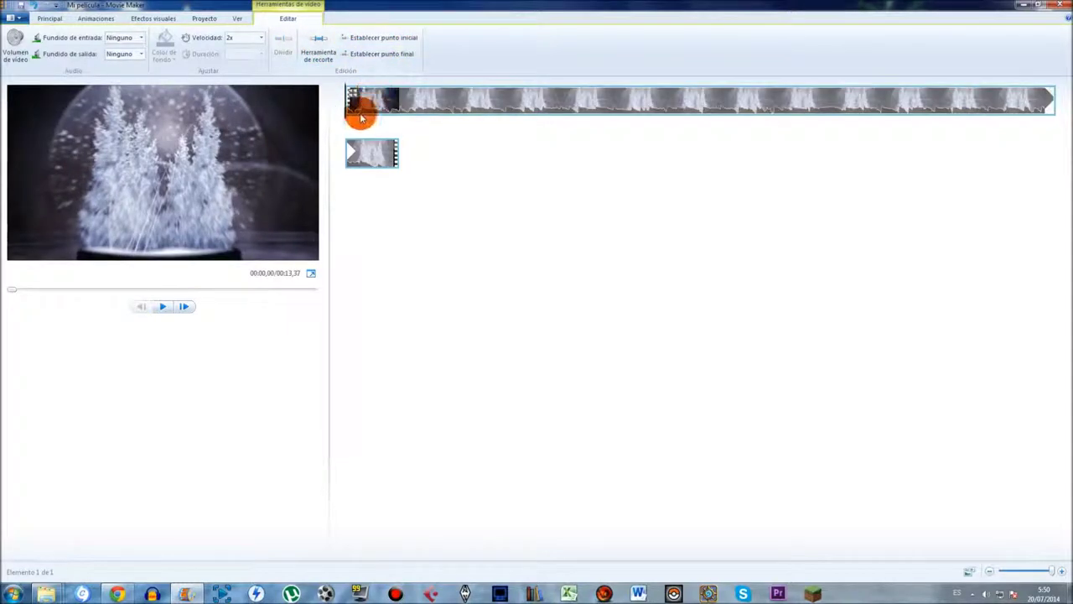
mouse_move(344, 101)
left_mouse_down()
mouse_move(519, 108)
mouse_move(346, 102)
left_mouse_up()
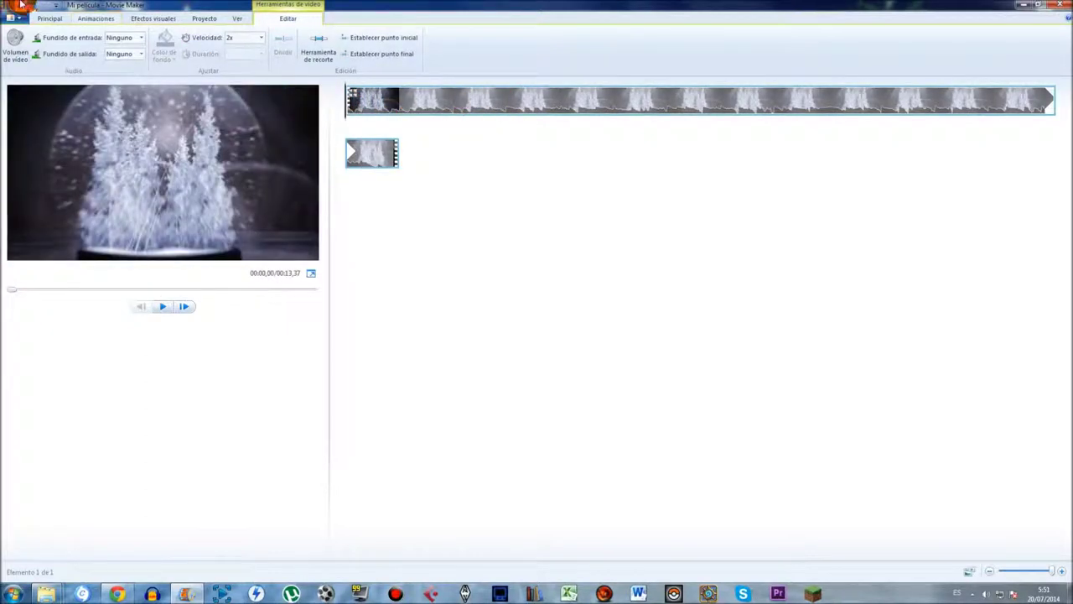
left_click(35, 10)
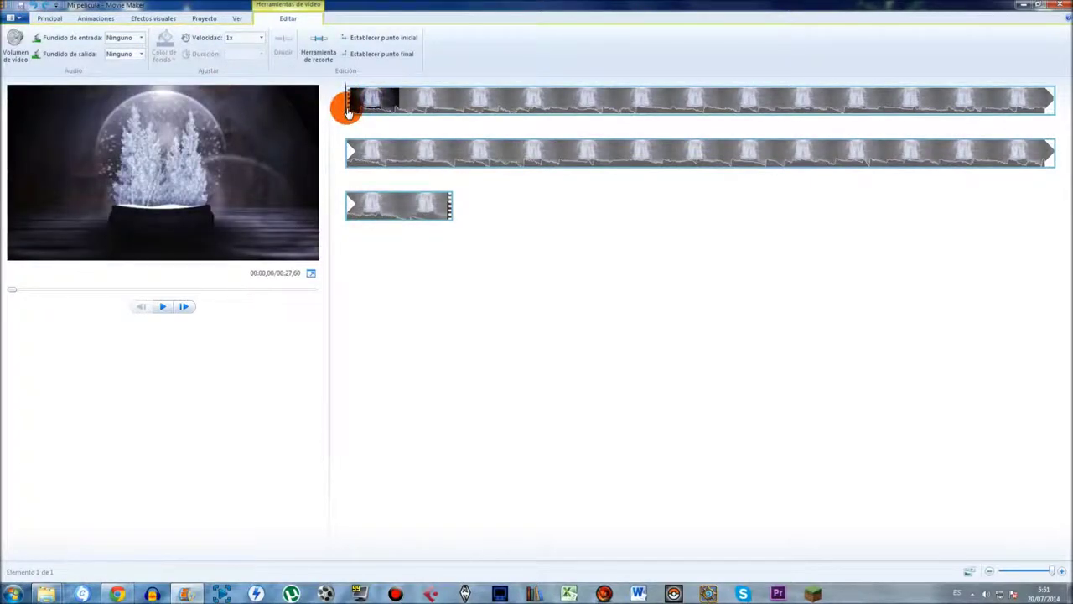
Set the clip's start point at 2.37 seconds and preview the opening of the trimmed clip
left_click_drag(348, 109, 479, 113)
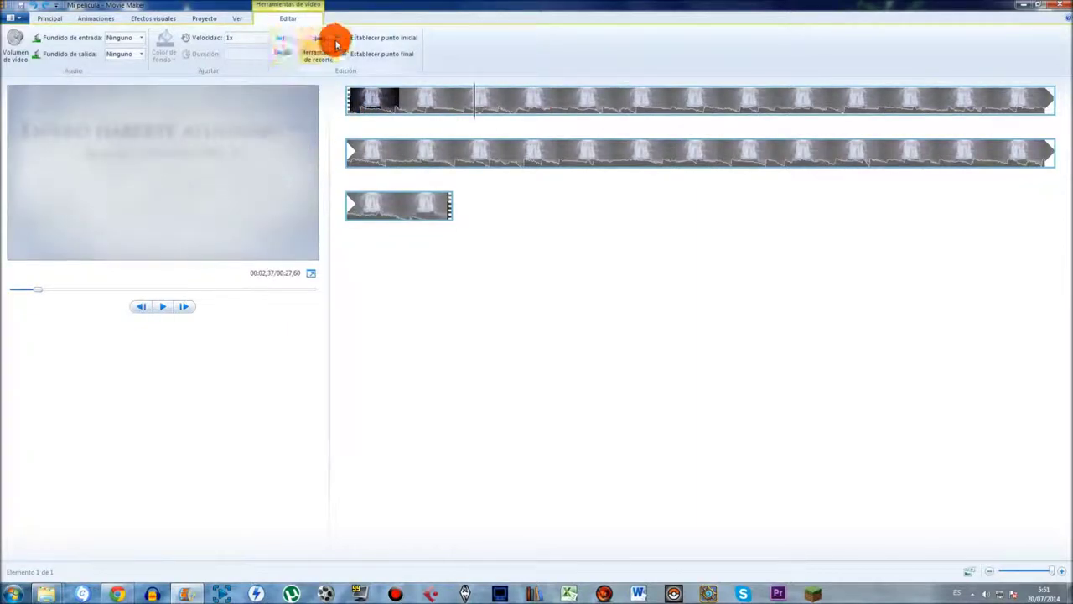
left_click(365, 39)
key("space")
left_click(362, 102)
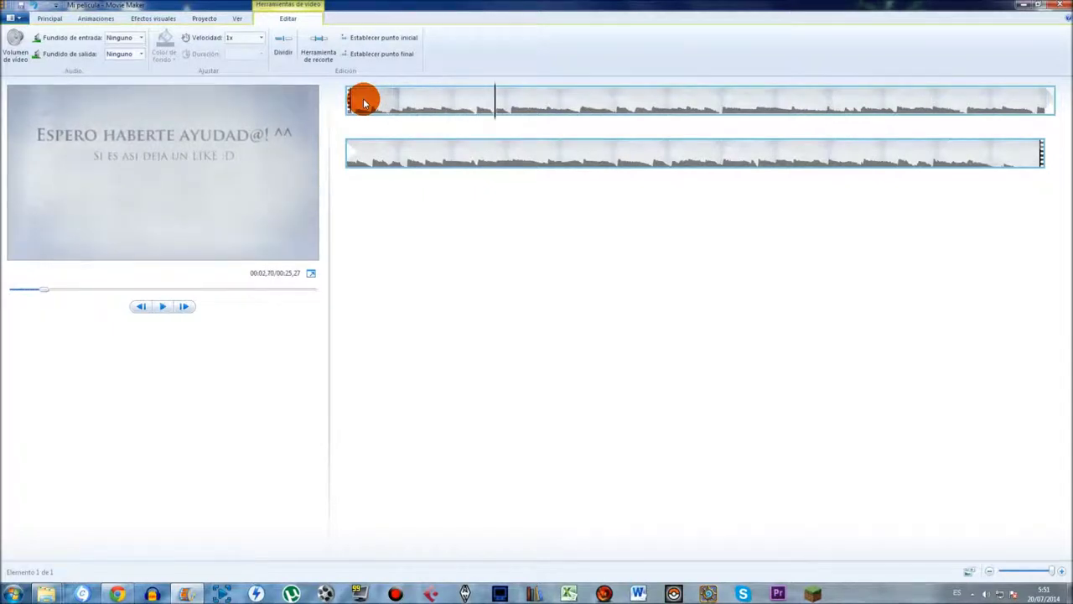
Look through the available visual effects and animations, and play a short part of the trimmed clip
left_click(159, 20)
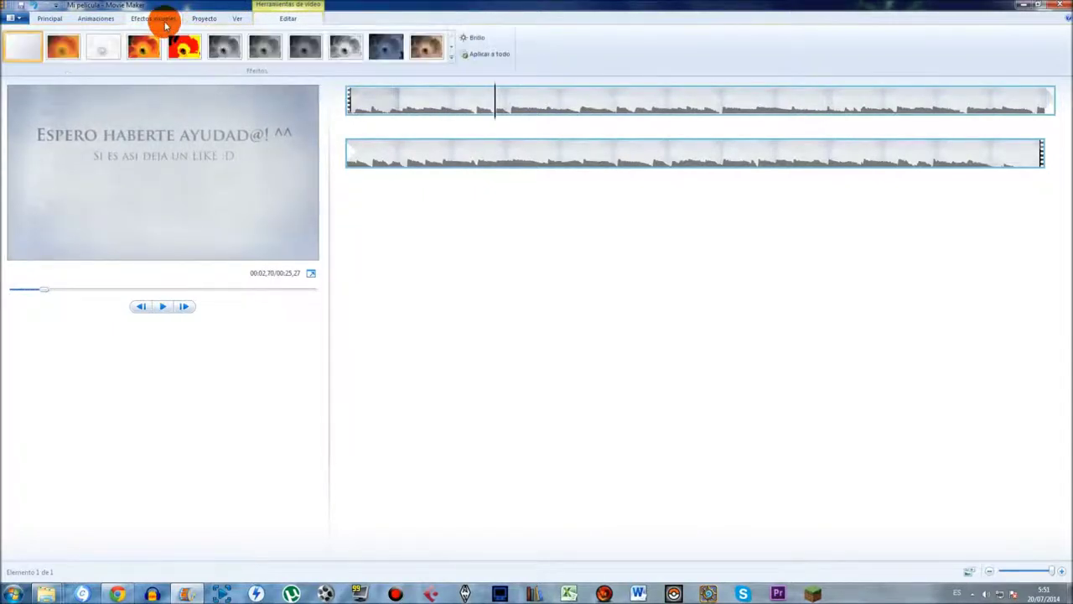
left_click(467, 59)
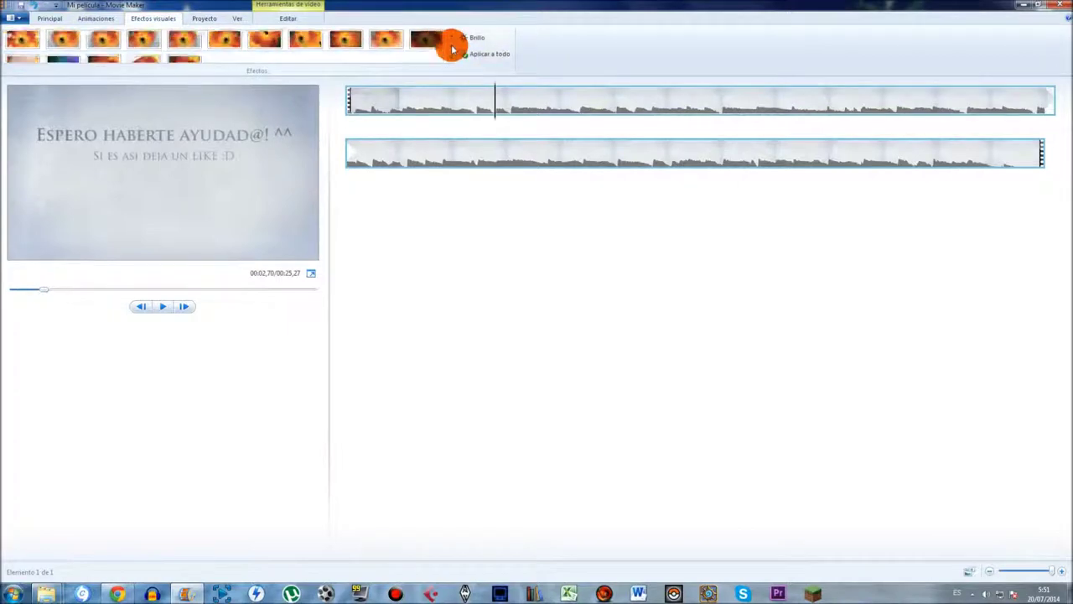
left_click(99, 18)
left_click(483, 102)
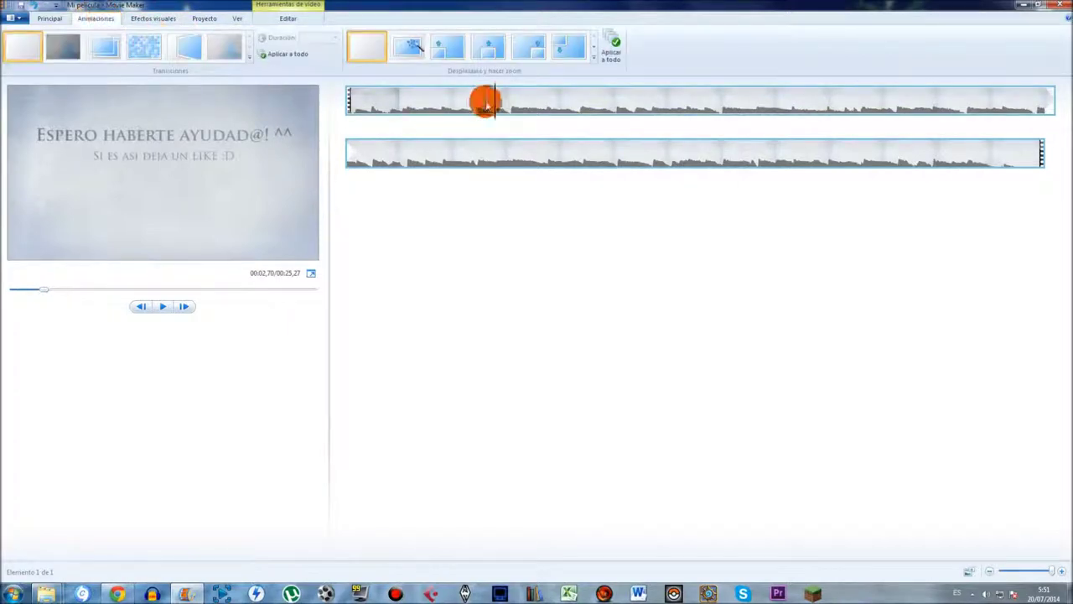
key("space")
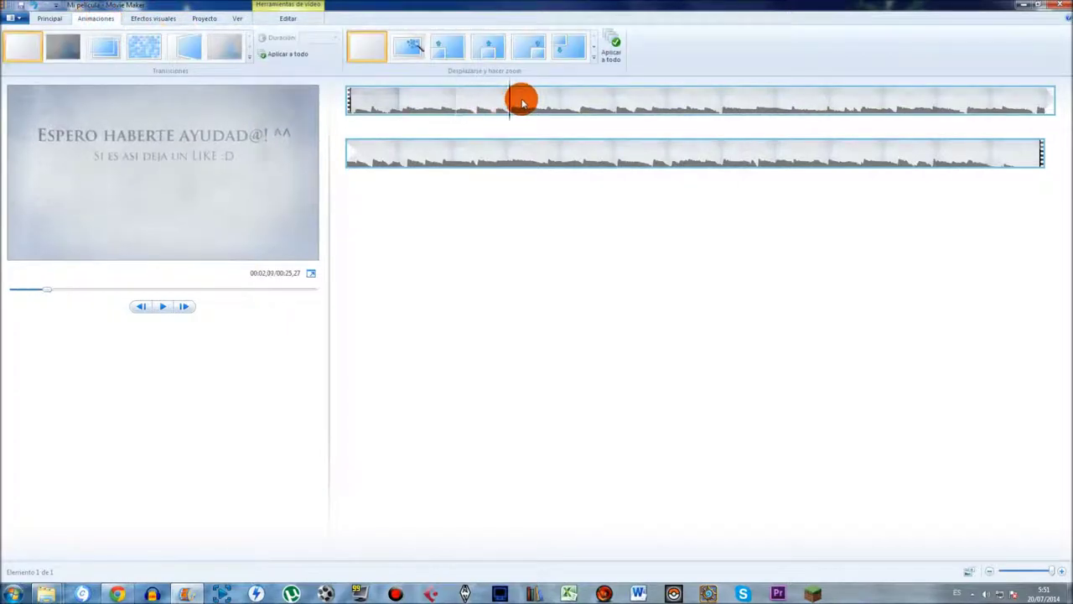
Undo the start point trim and play the clip's first two seconds
left_click(33, 8)
key("space")
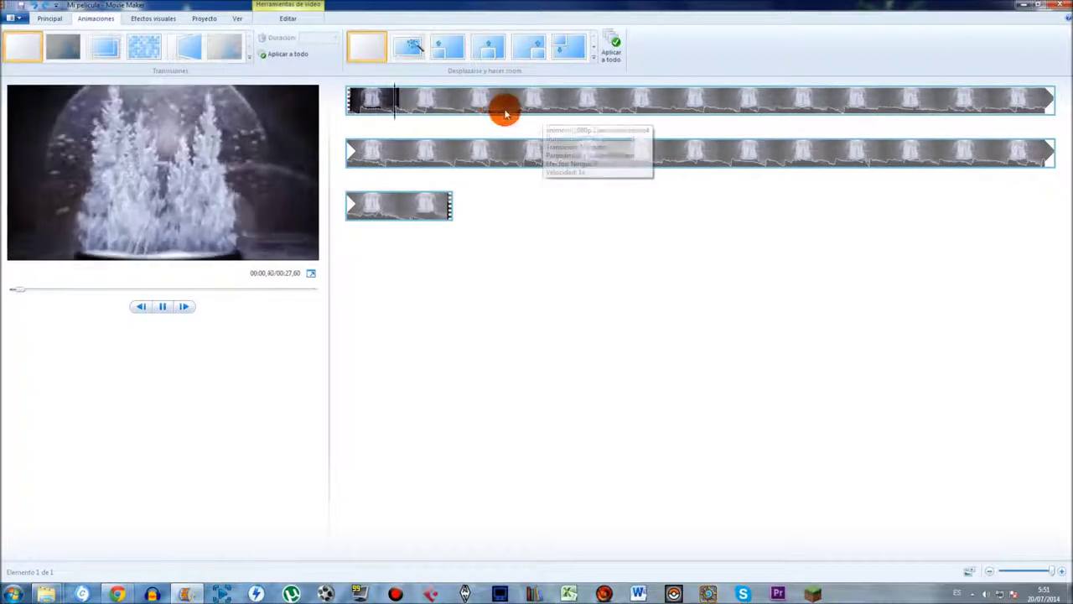
key("space")
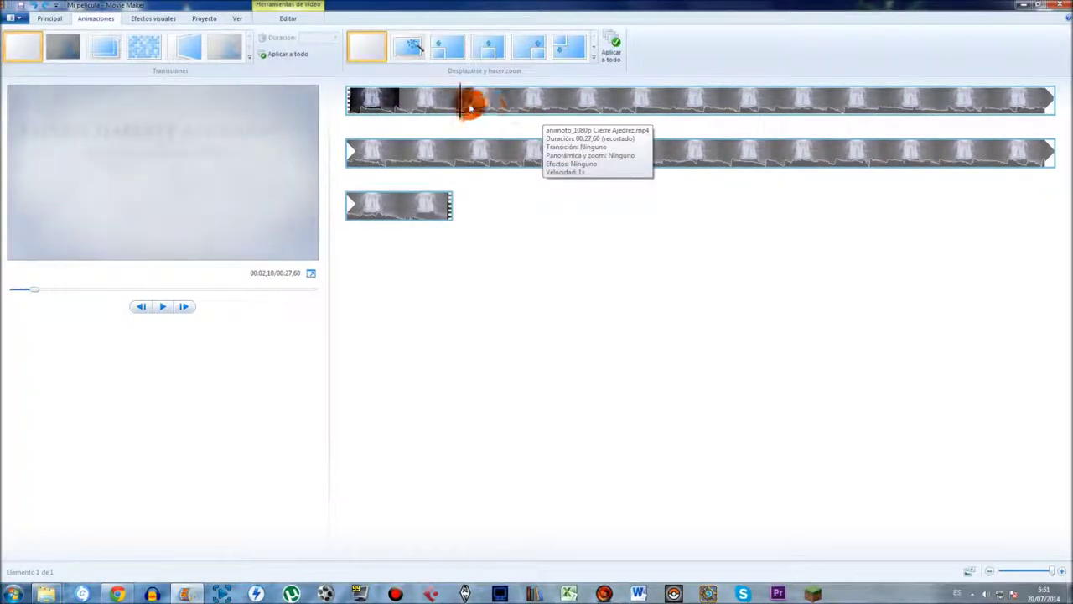
Split the clip at about 1.97 seconds and play briefly across the cut
left_click(460, 103)
left_click_drag(458, 102, 454, 100)
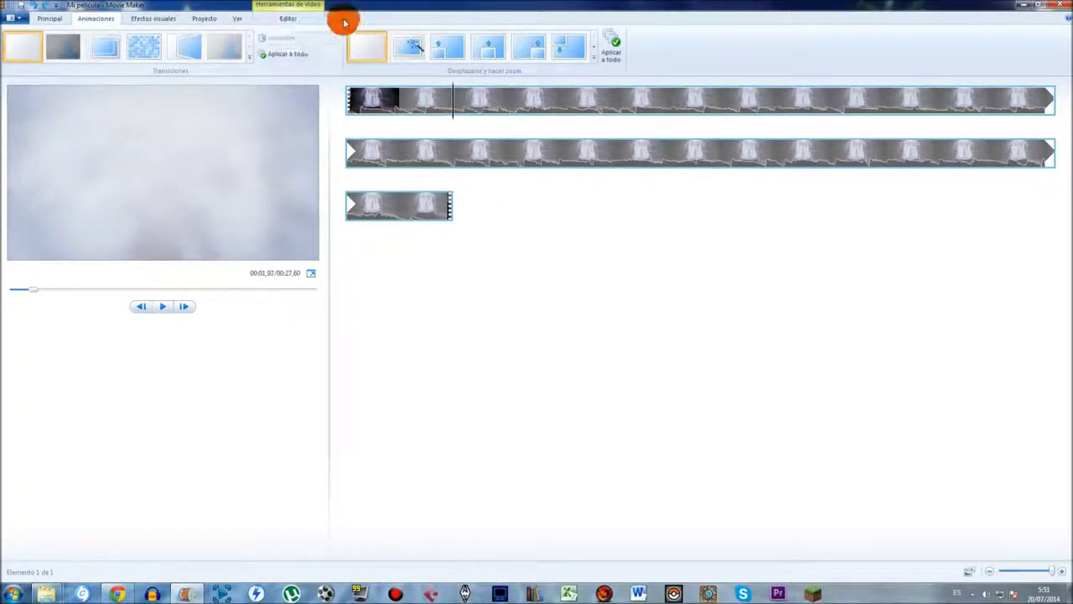
left_click(294, 20)
left_click(283, 44)
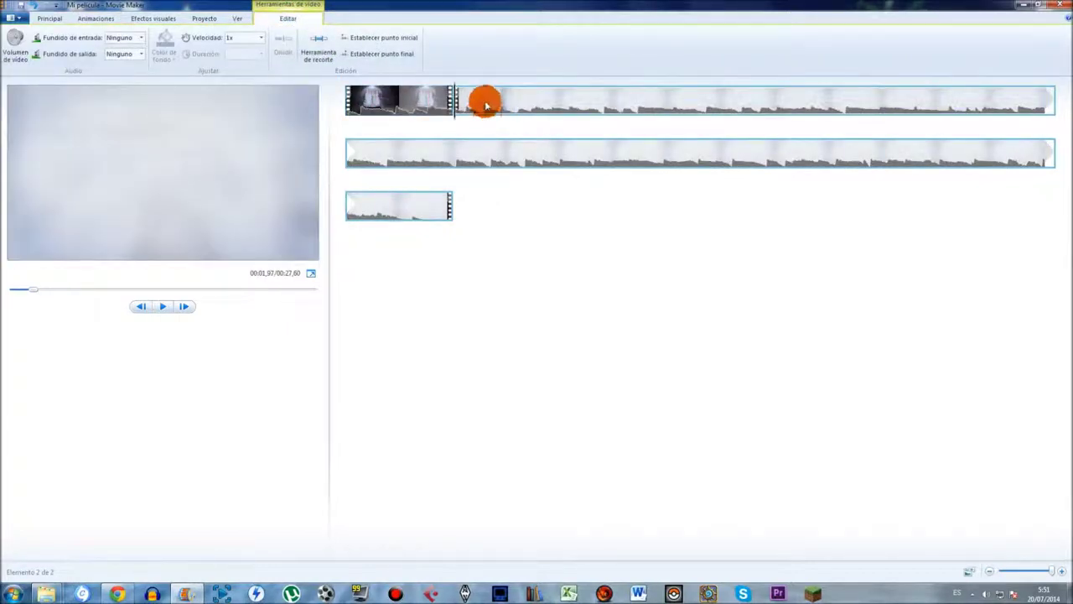
key("space")
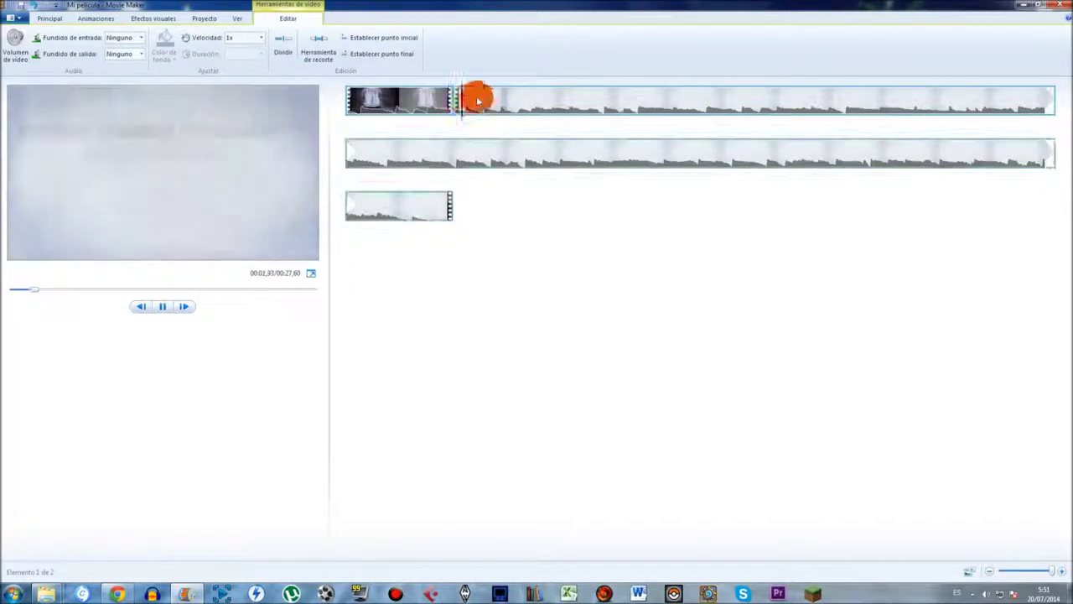
key("space")
Apply the slanted-panel perspective transition to the second clip and preview it from the end of the first clip
left_click(95, 18)
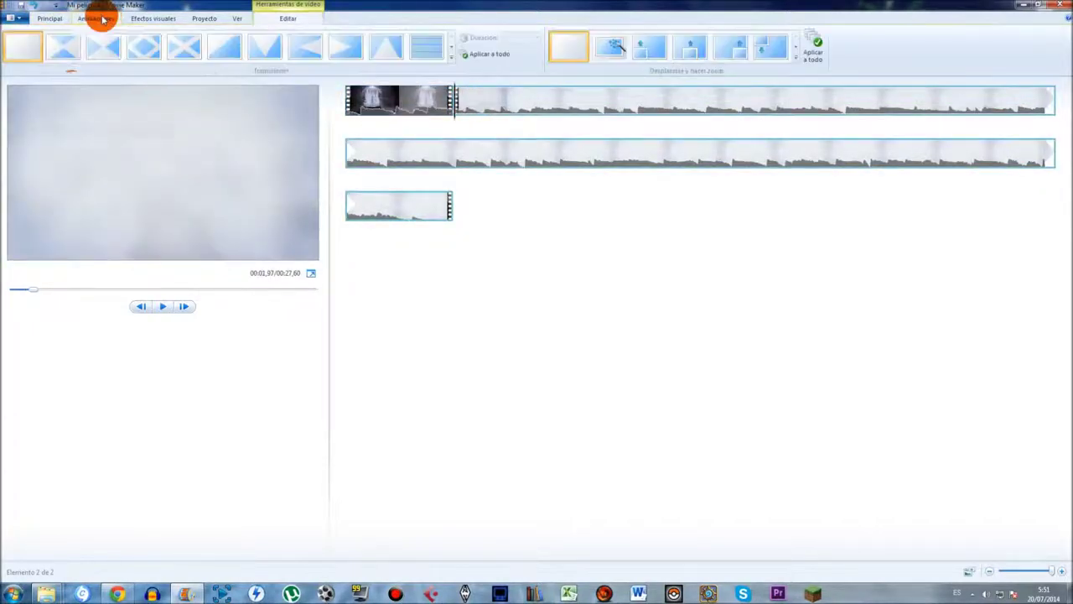
left_click(451, 46)
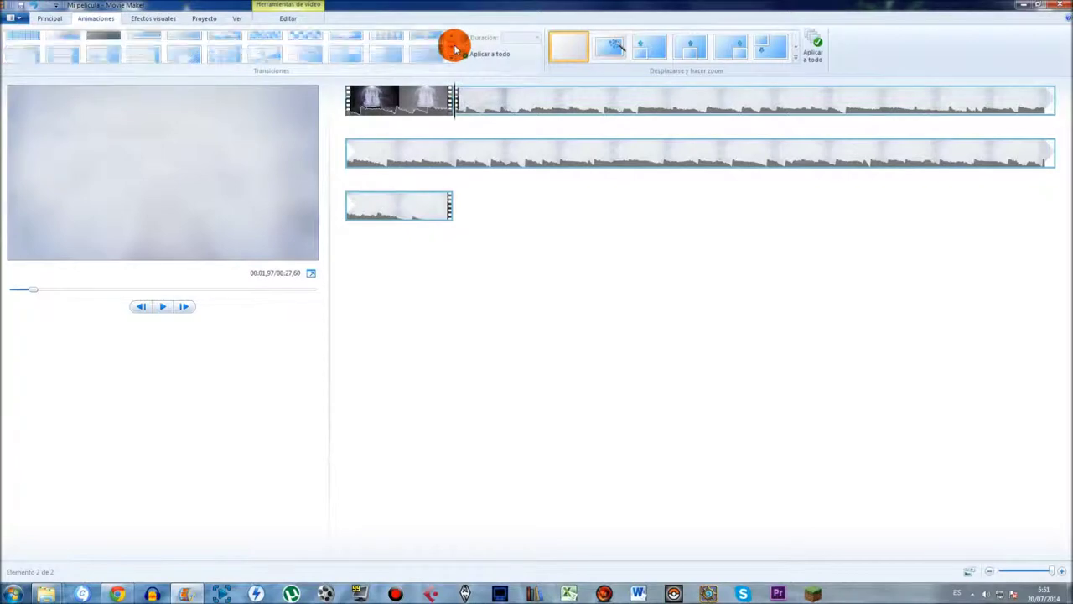
left_click(304, 43)
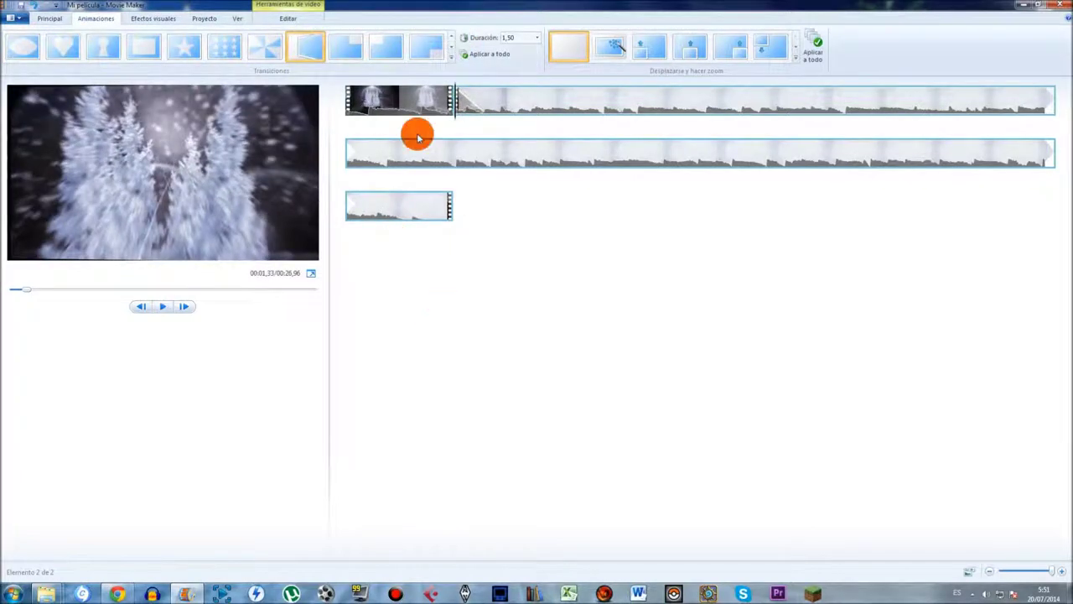
left_click(421, 108)
key("space")
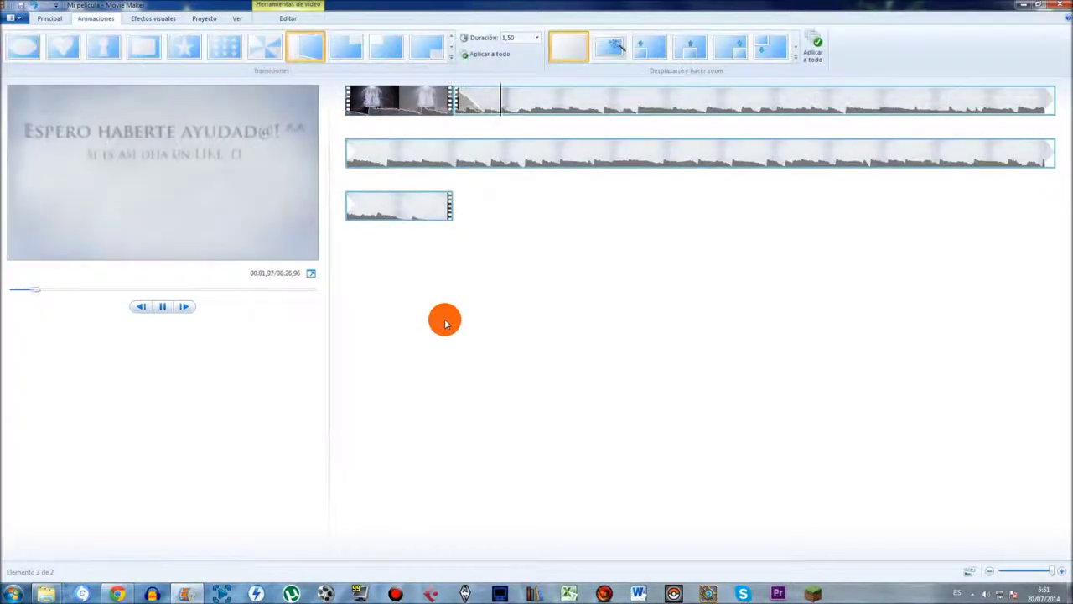
double_click(462, 110)
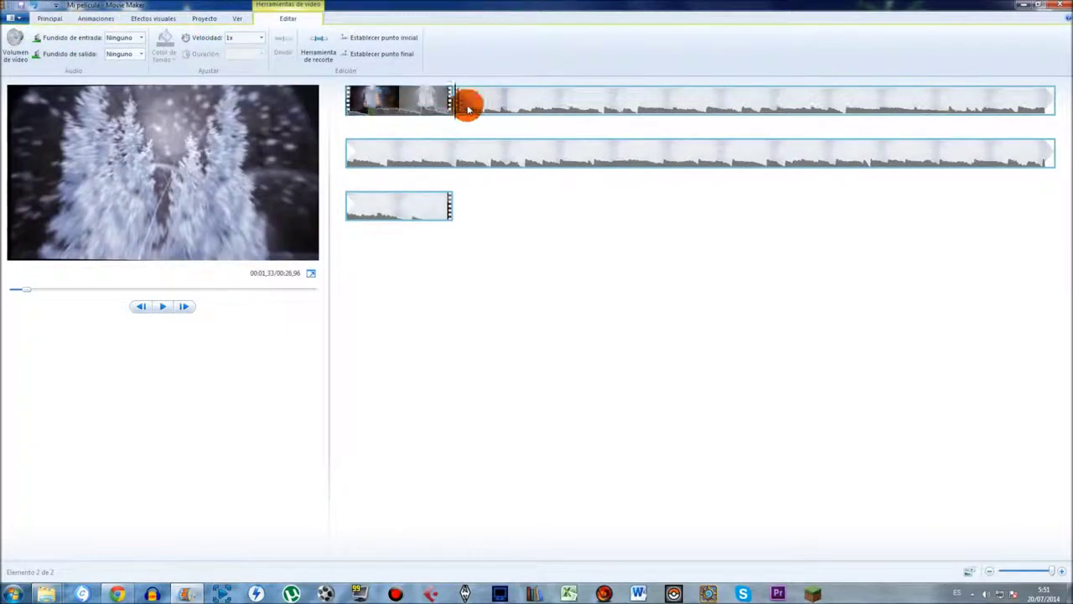
Try transition durations of 2.00 and 0.25 seconds on the second clip, previewing each one
left_click(97, 18)
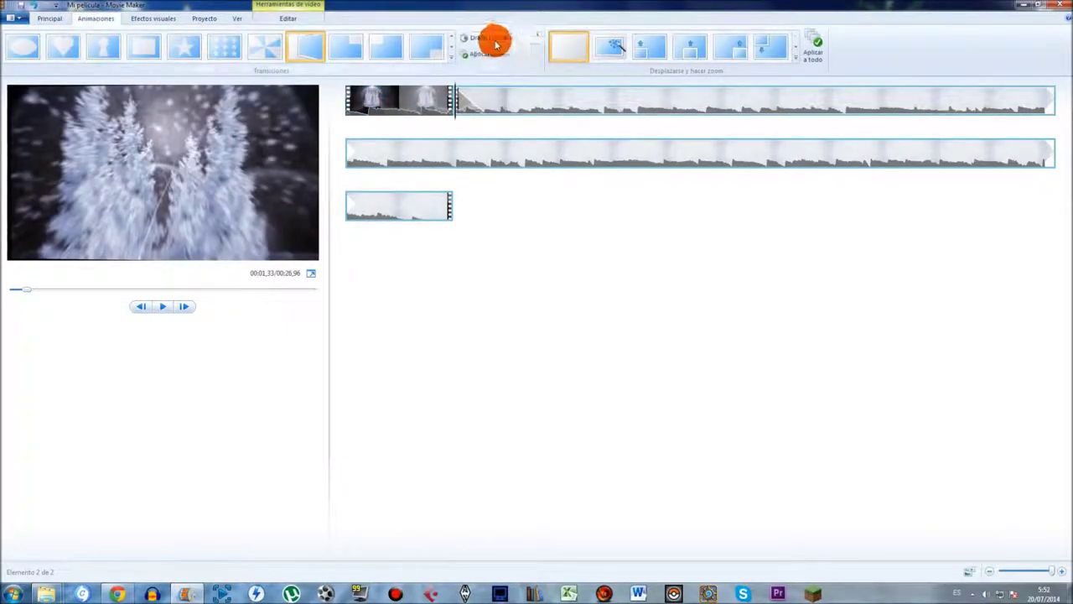
left_click(536, 38)
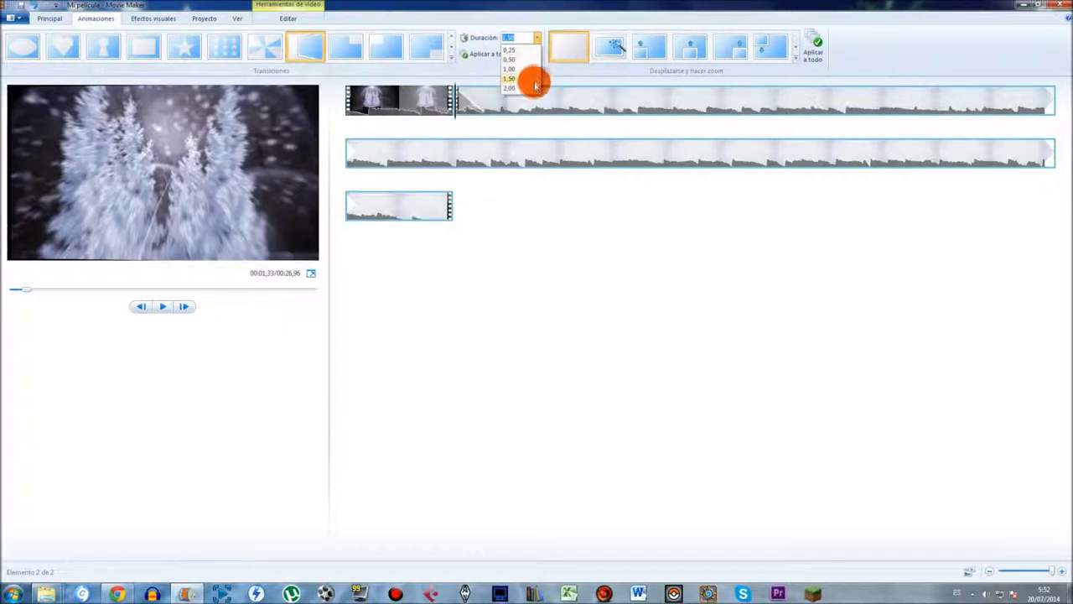
left_click(534, 88)
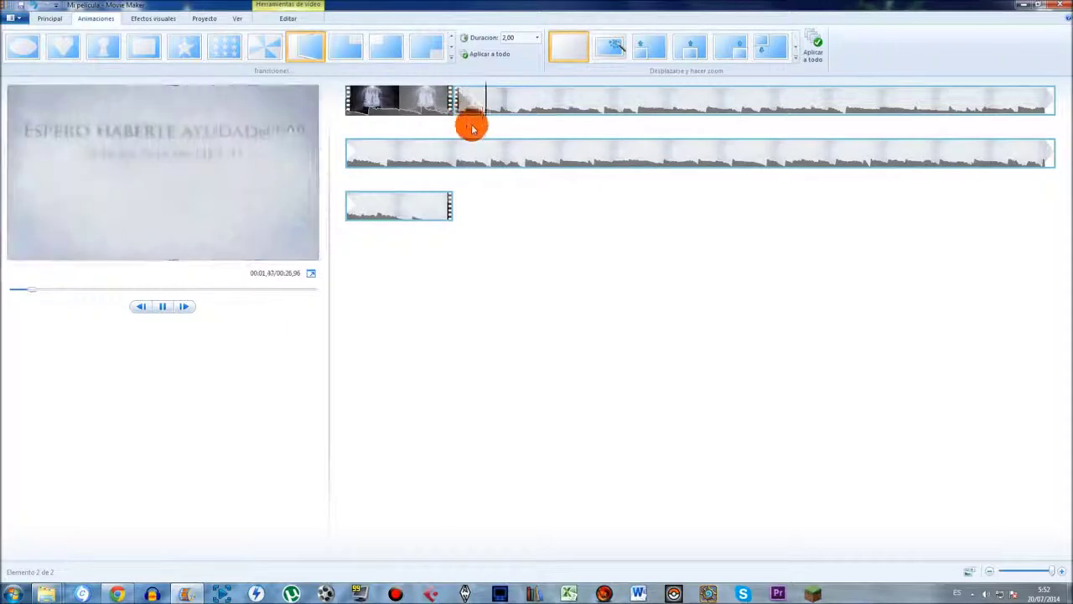
left_click(537, 38)
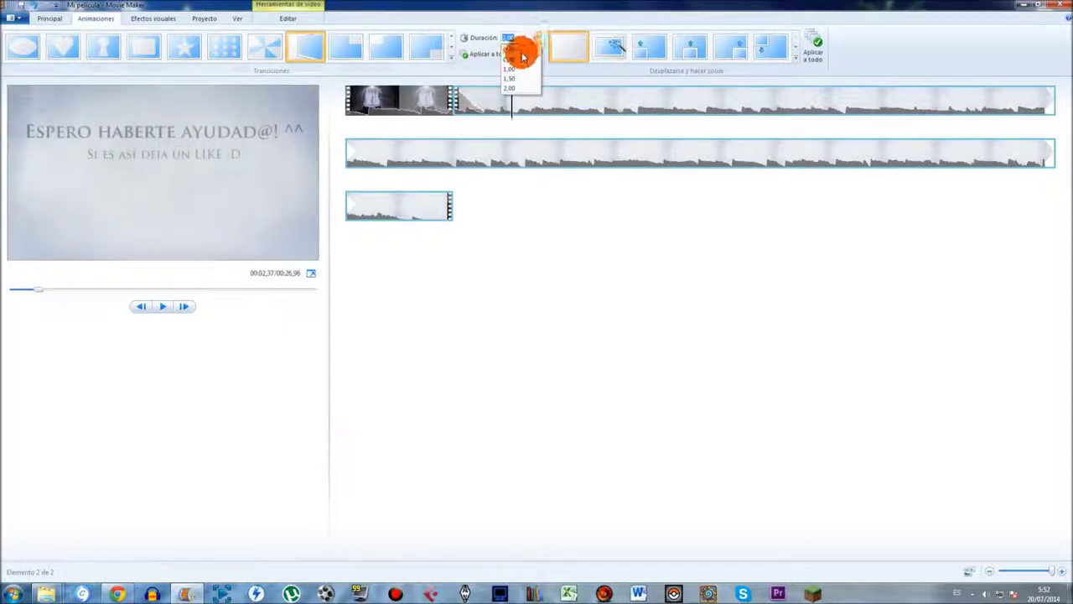
left_click(523, 50)
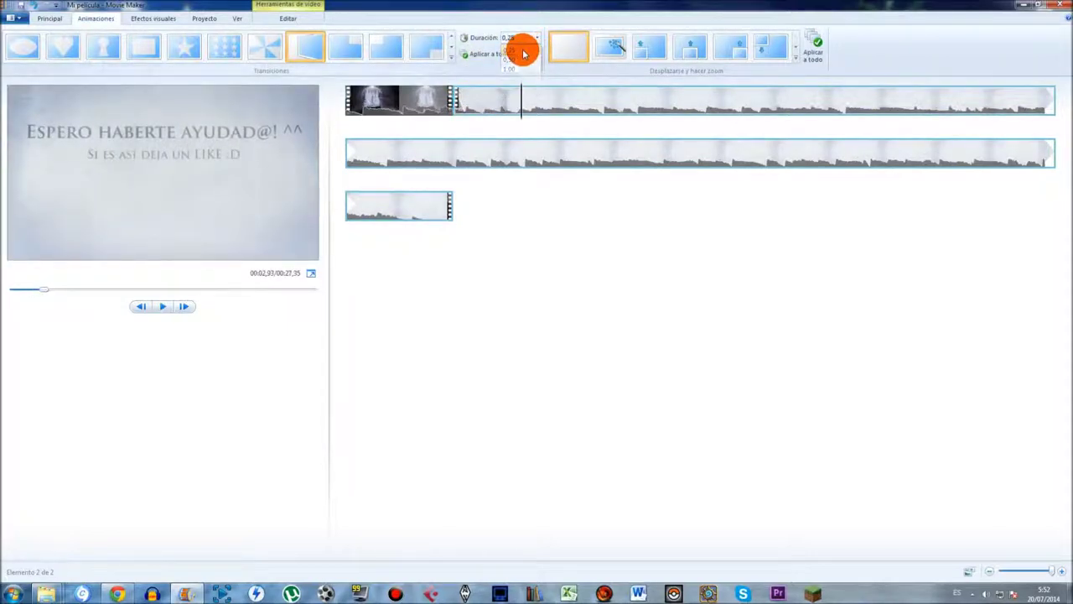
left_click(467, 102)
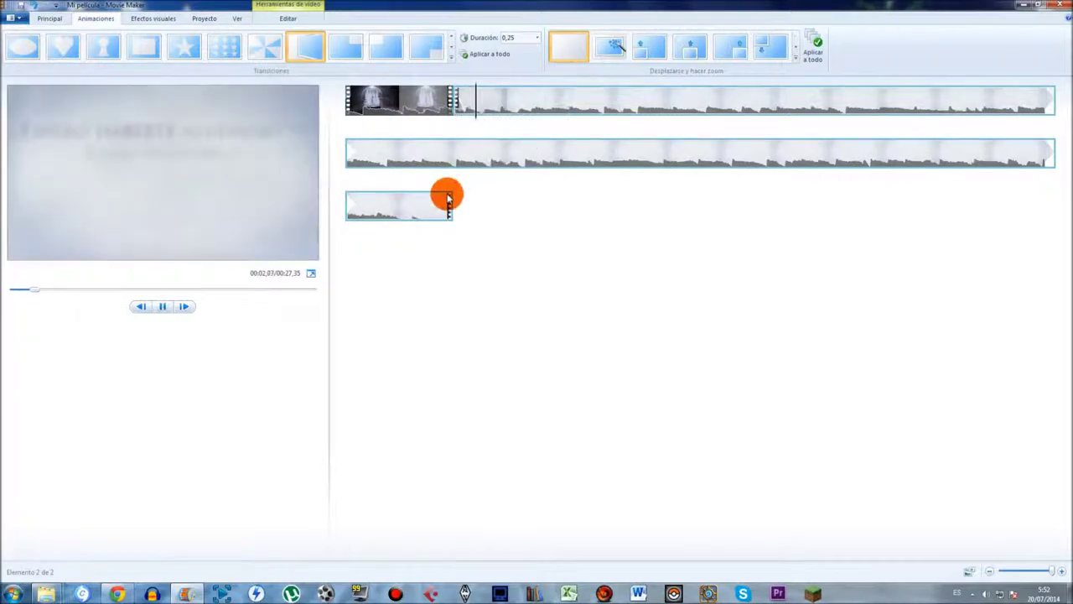
left_click(467, 103)
left_click(438, 110)
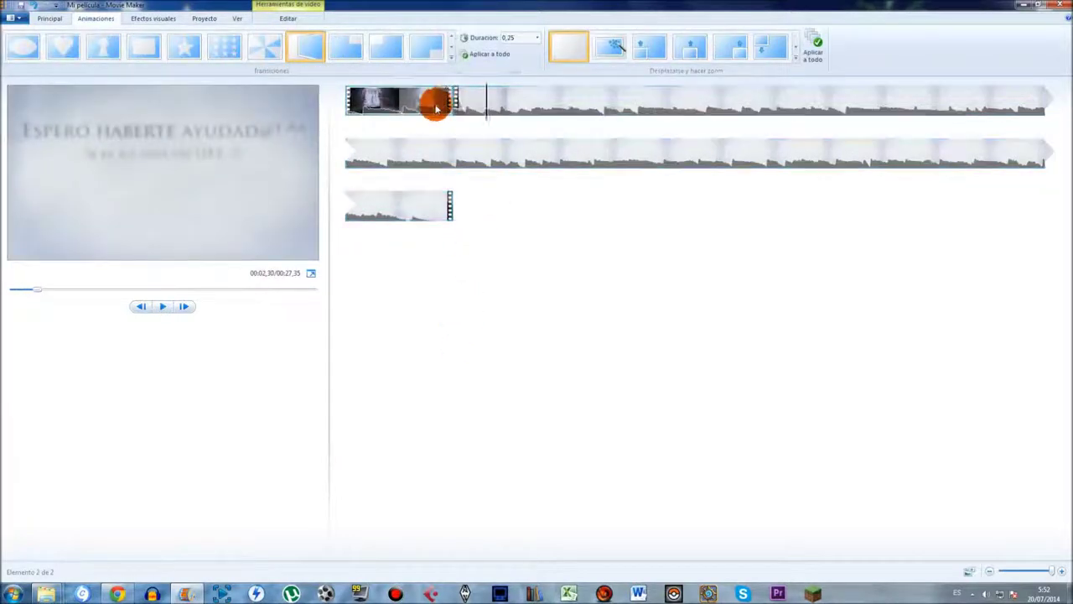
left_click(490, 90)
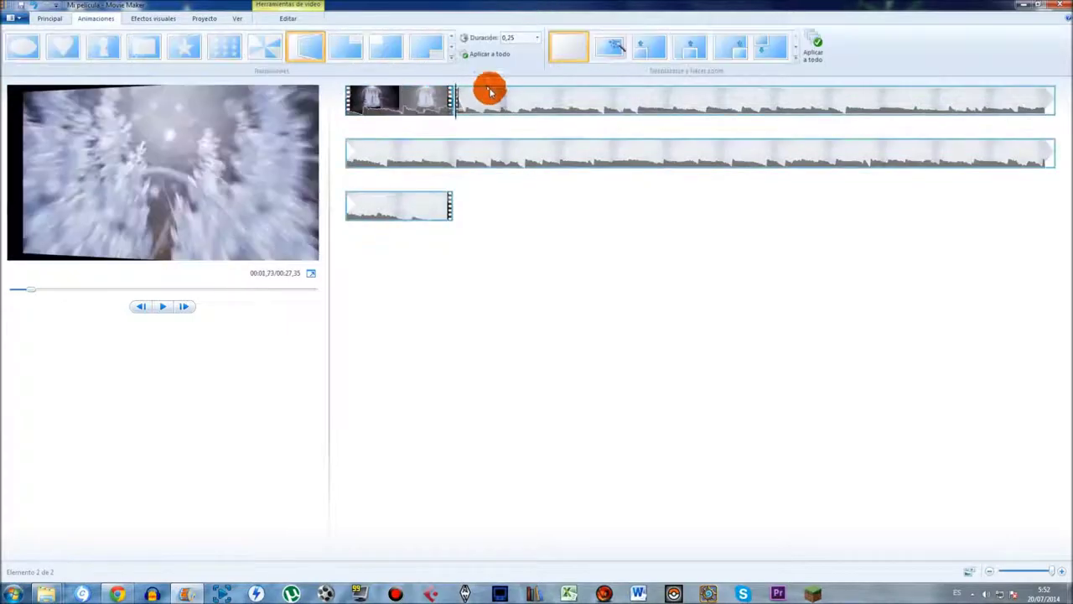
Set the transition's duration to 2.00 seconds, try the pinwheel style, and replace it with the shattering-fragments transition
left_click(540, 42)
left_click(520, 88)
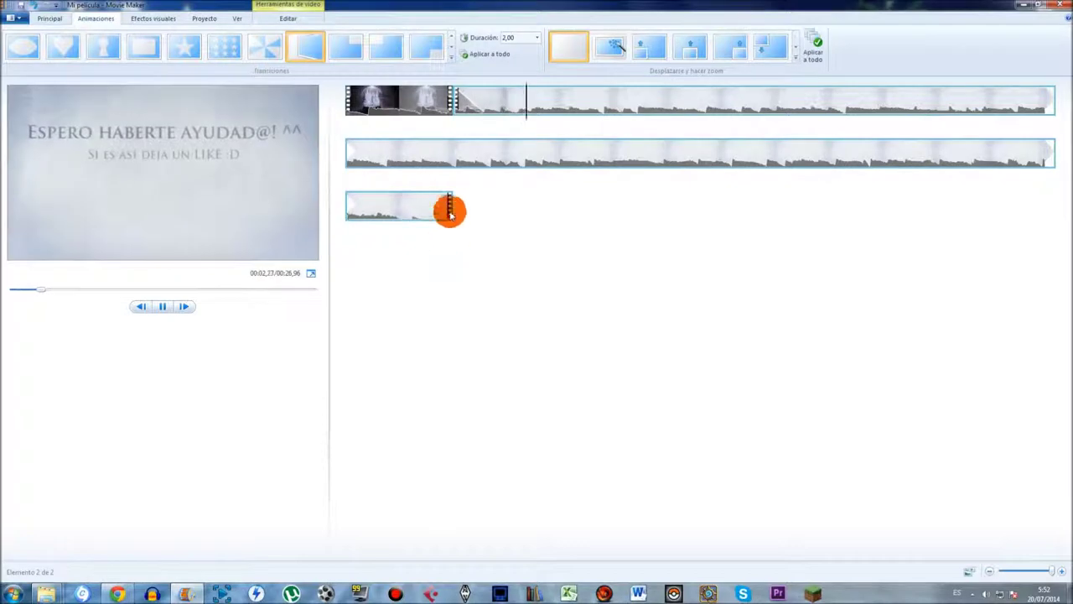
left_click(276, 43)
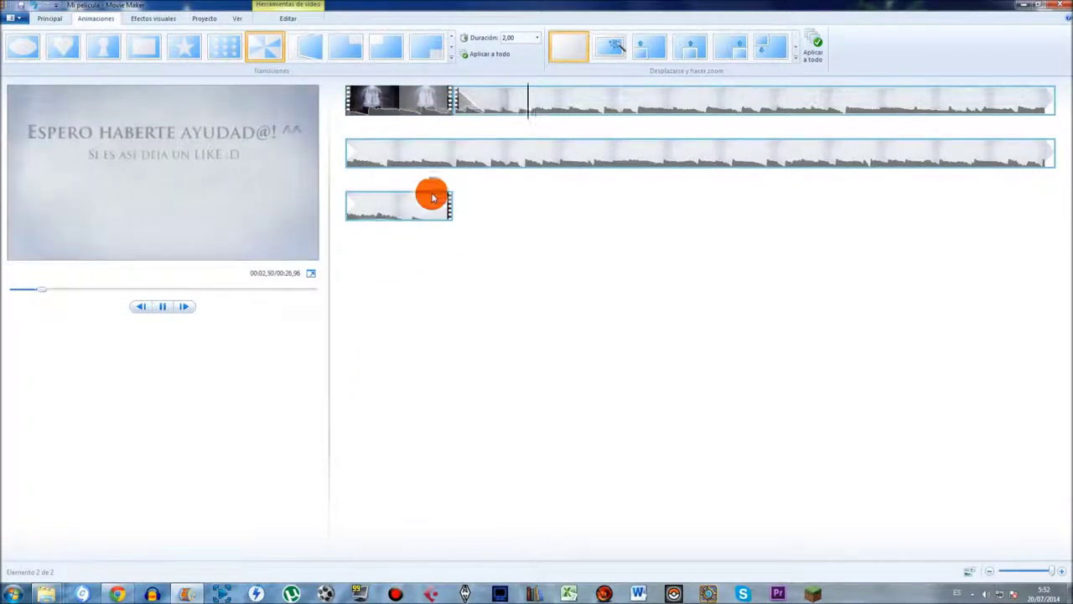
left_click(452, 48)
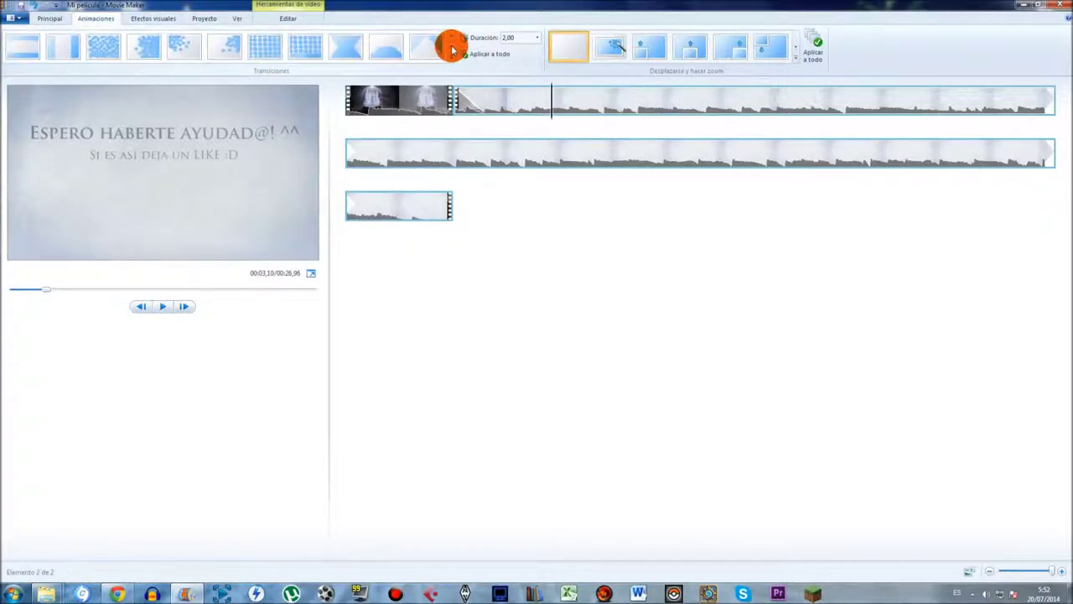
left_click(103, 54)
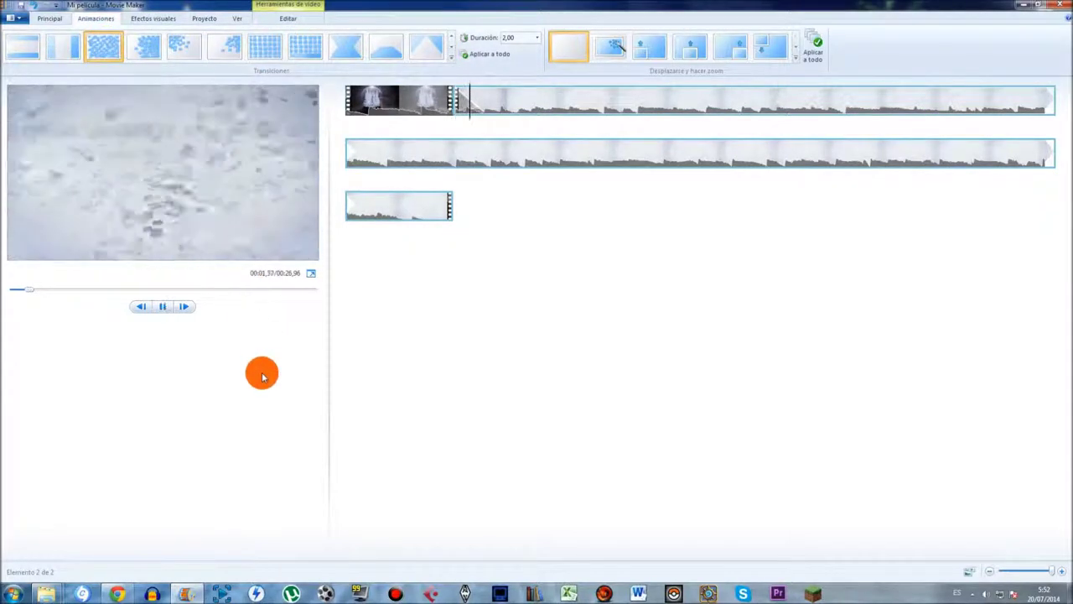
left_click(412, 100)
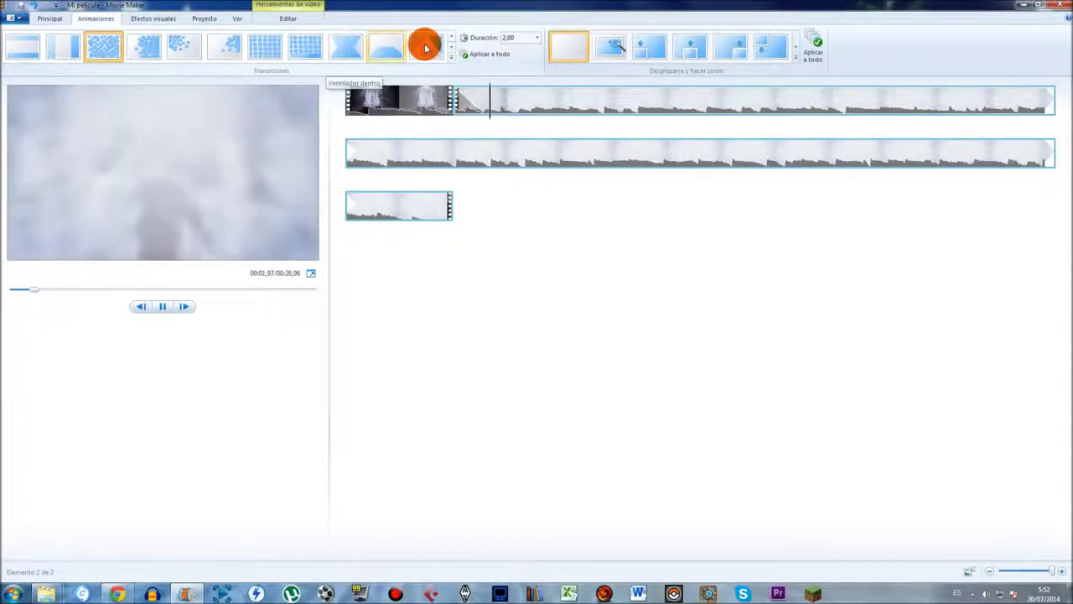
Look through the remaining transitions, previewing them on the second clip up to the last one in the gallery
left_click(451, 48)
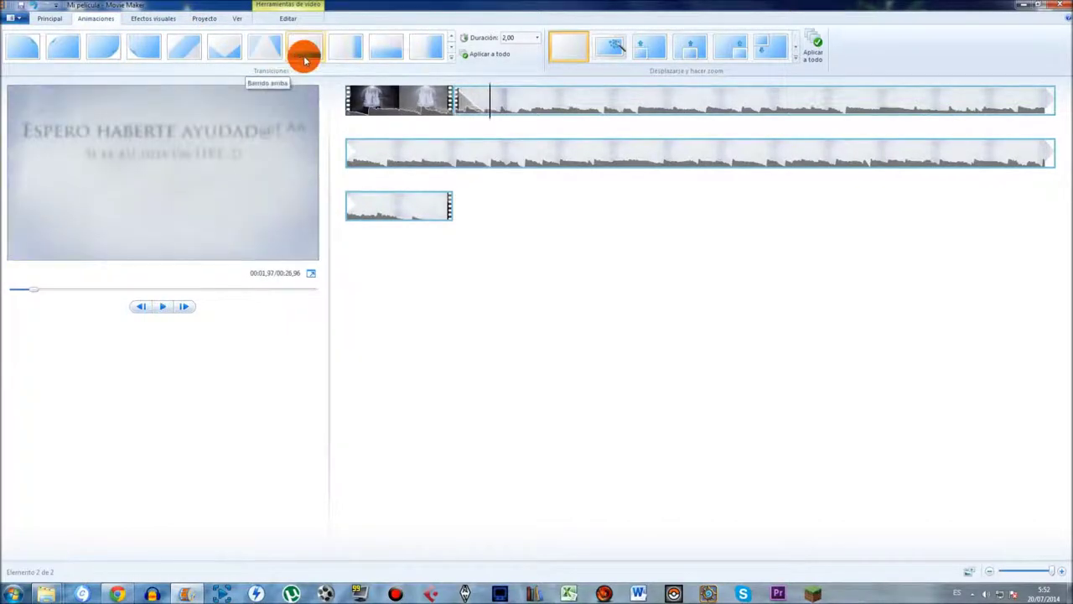
scroll(446, 52, "down", 3)
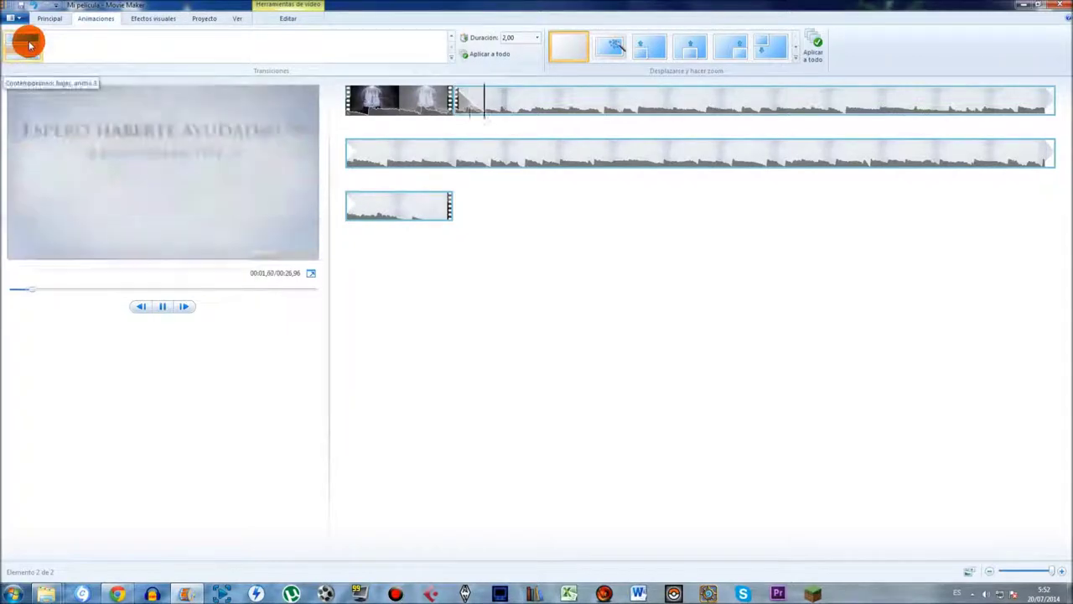
left_click(30, 45)
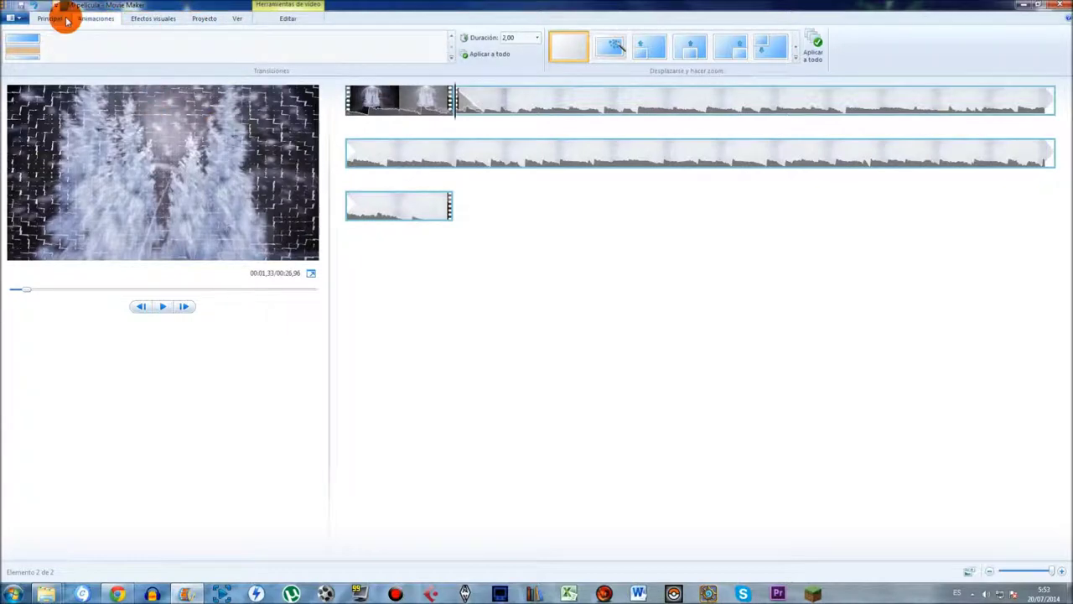
Try the project's audio emphasis options for none, video and music, and restore the emphasis on narration
left_click(157, 18)
left_click(202, 18)
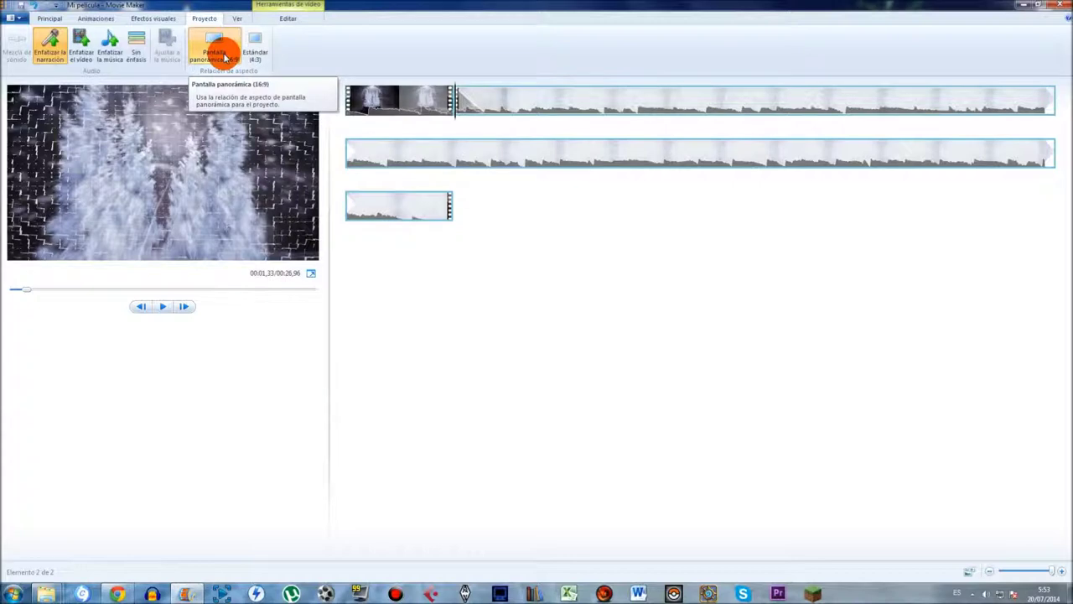
left_click(135, 42)
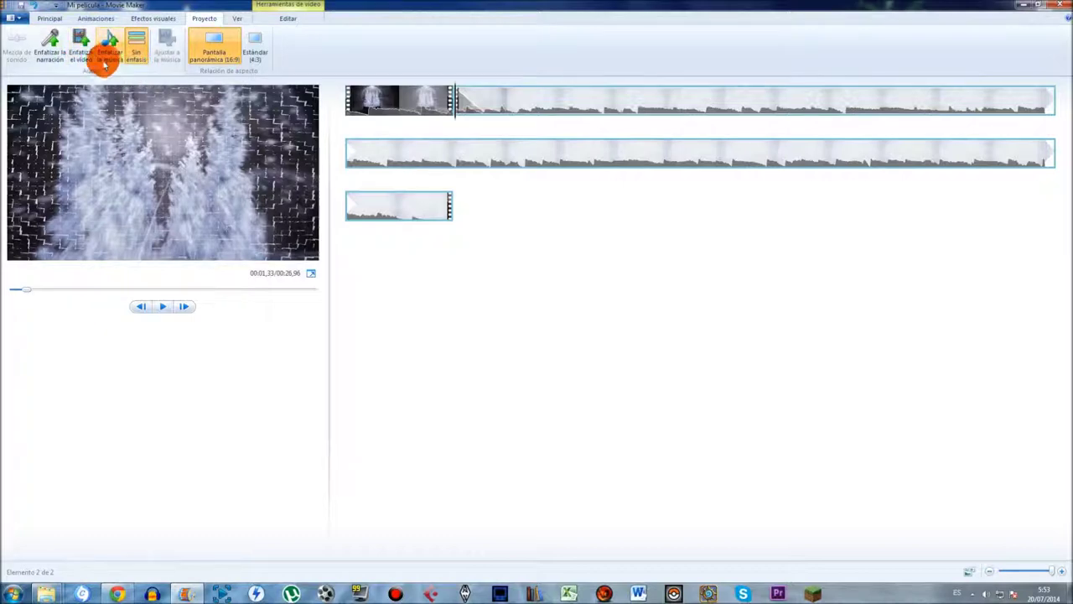
left_click(52, 49)
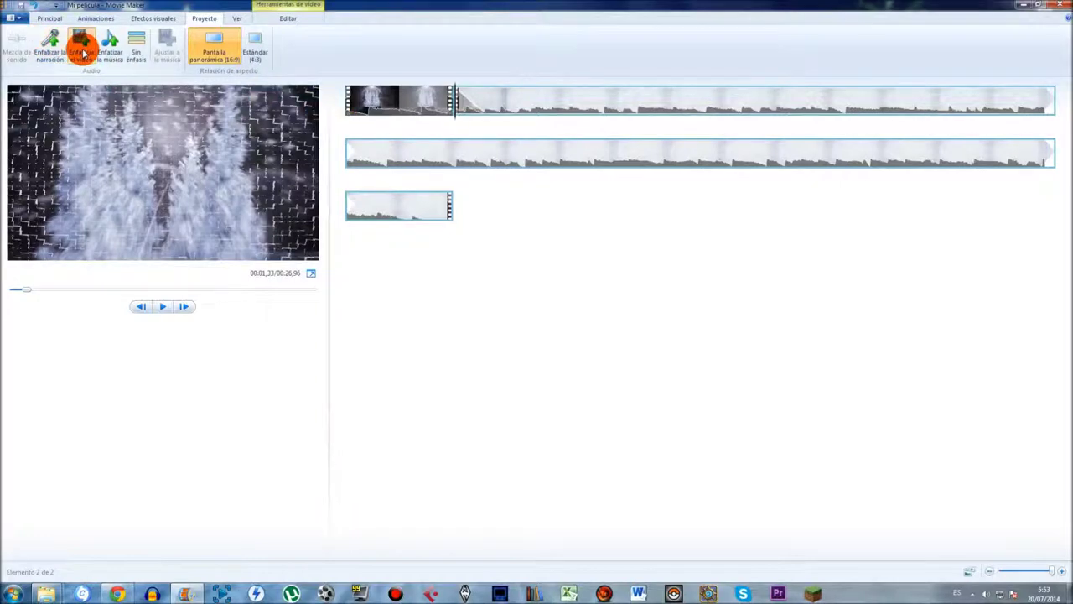
left_click(404, 99)
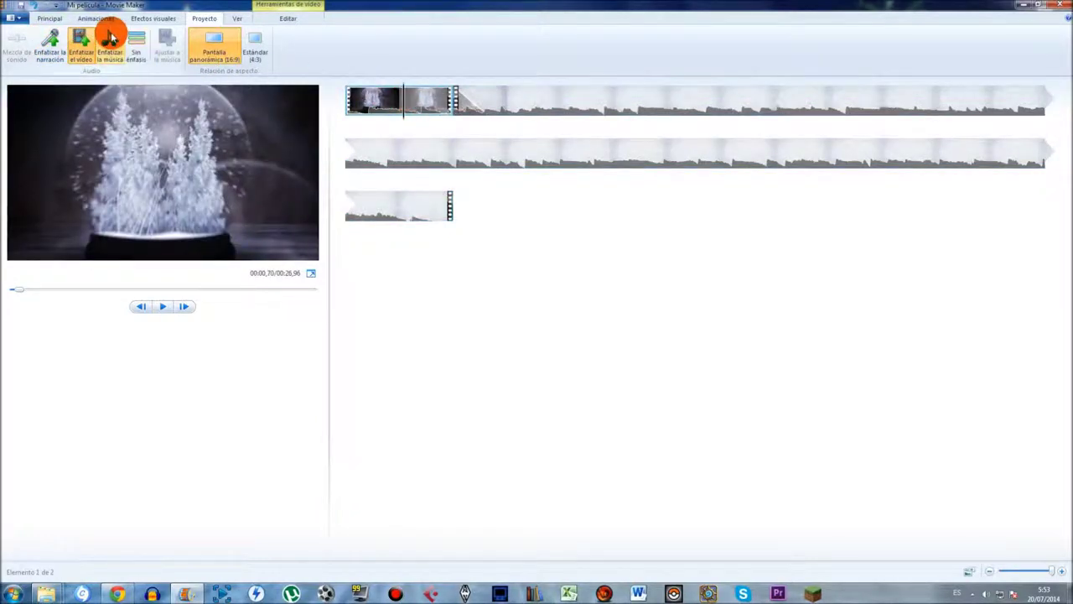
left_click(109, 49)
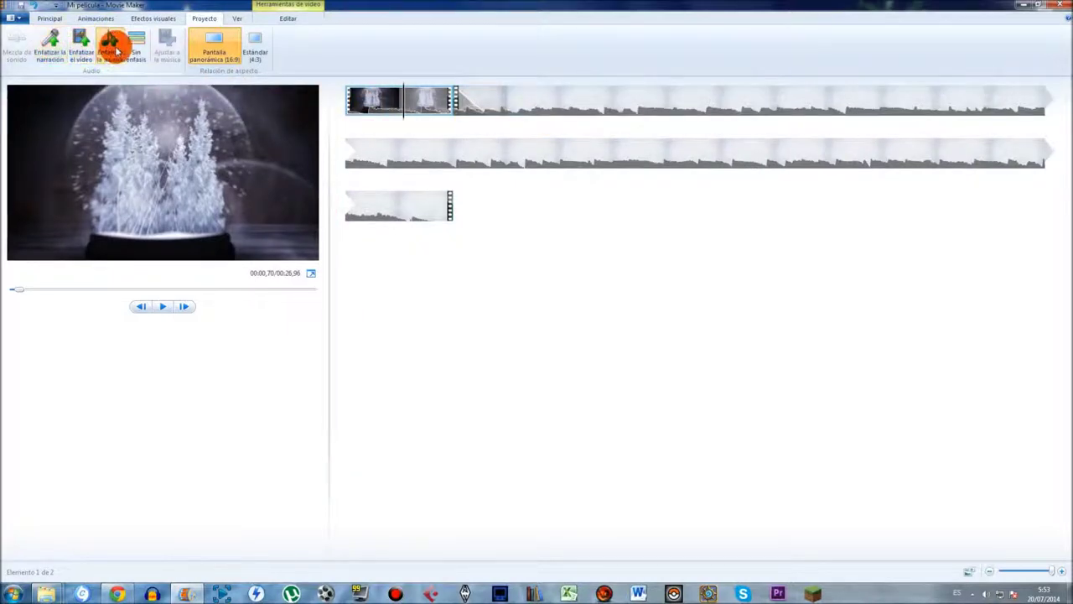
left_click(50, 46)
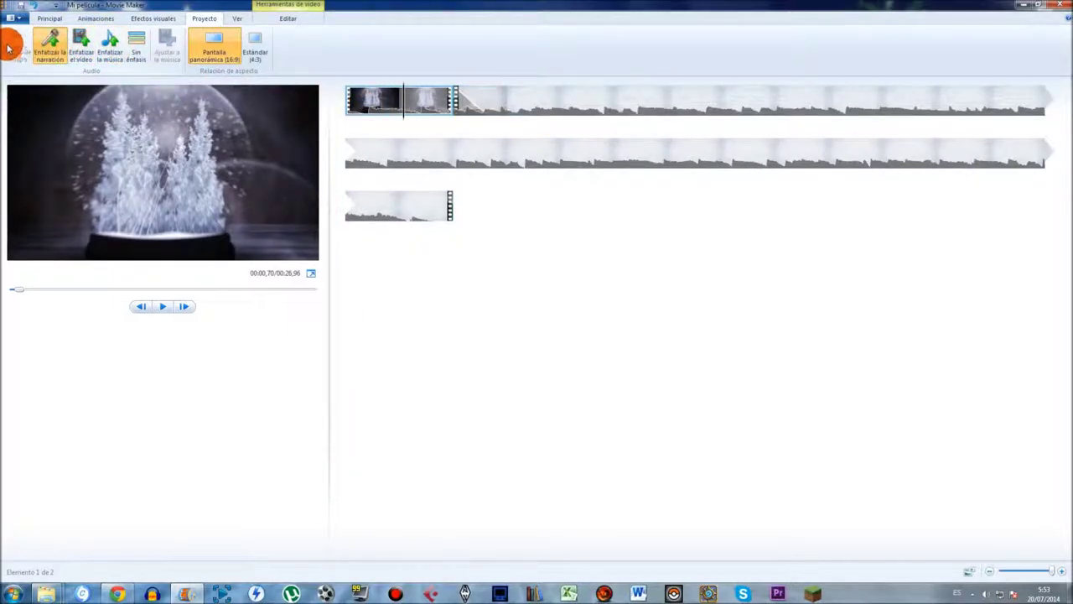
Place the window beside the desktop and add the 300 Violin Orchestra track from the desktop as the movie's music
key("super+Right")
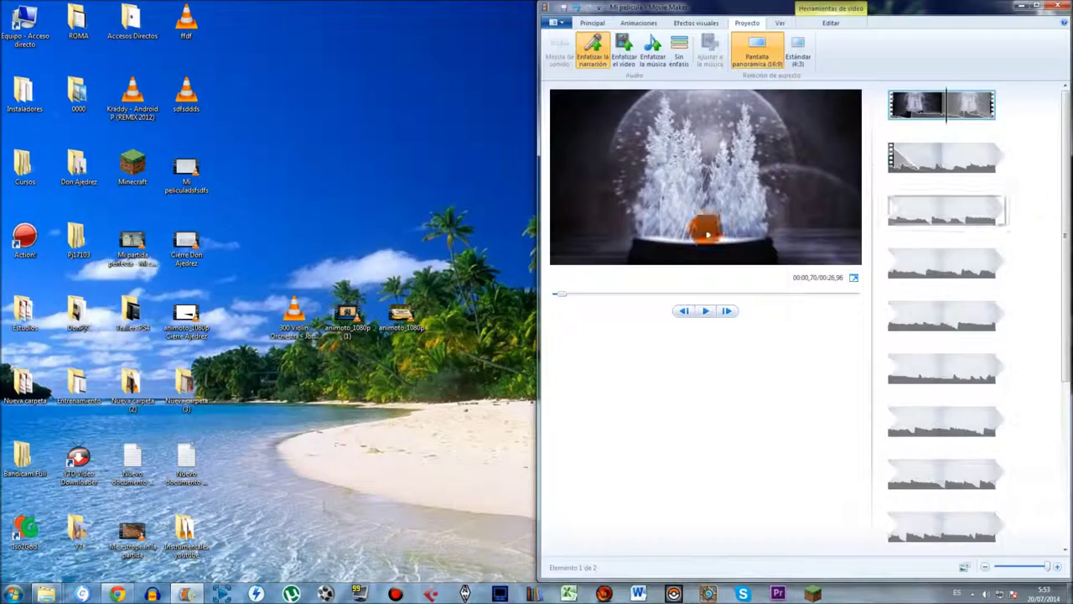
left_click_drag(293, 323, 867, 124)
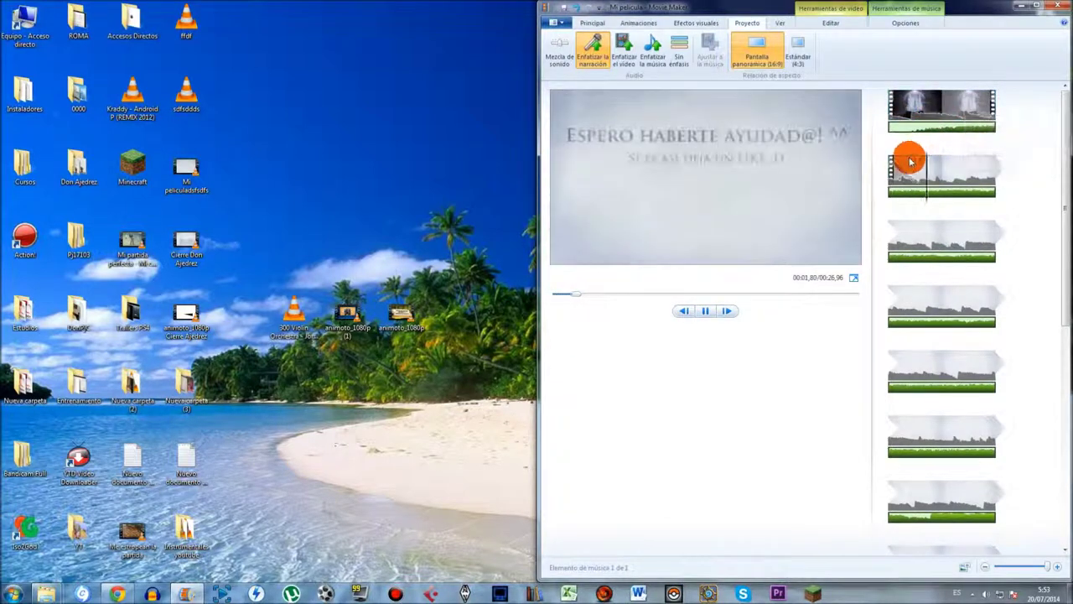
left_click(945, 130)
left_click(945, 130)
left_click(738, 28)
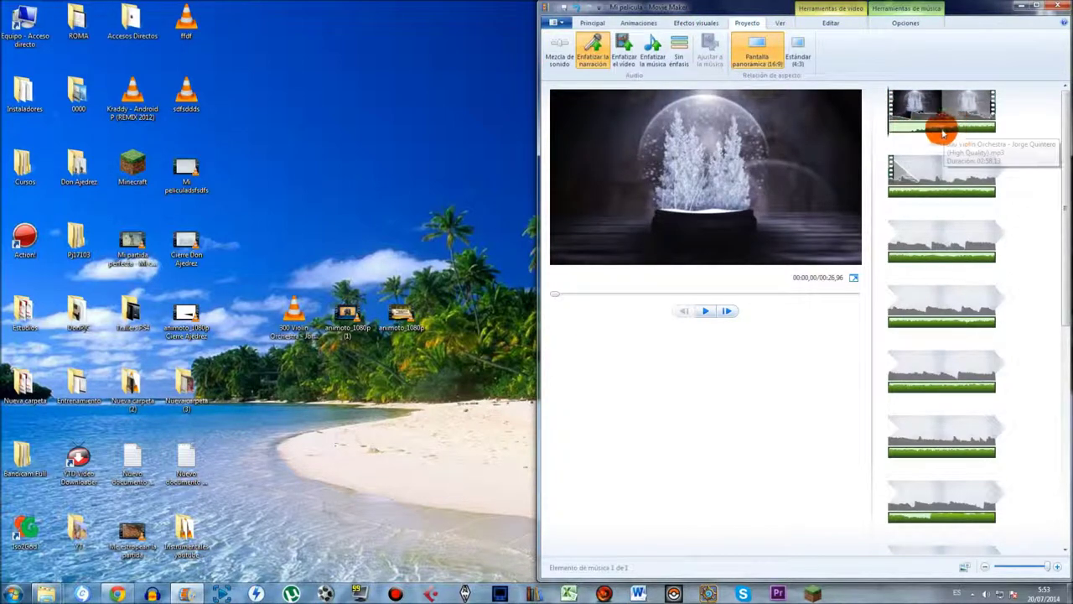
Maximize the window and play the movie's opening with the added music
double_click(766, 7)
key("space")
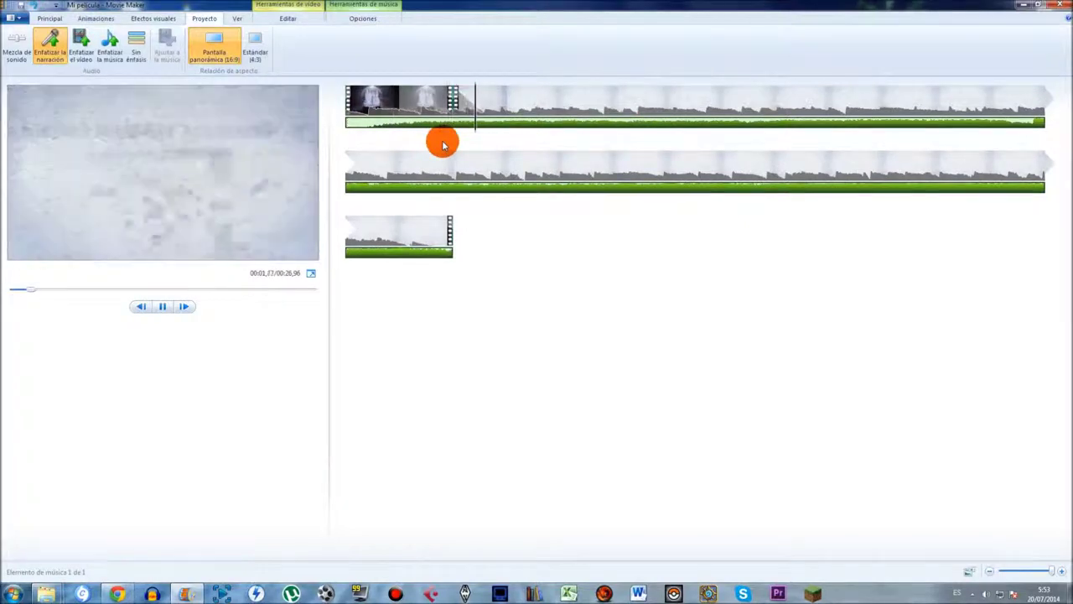
key("space")
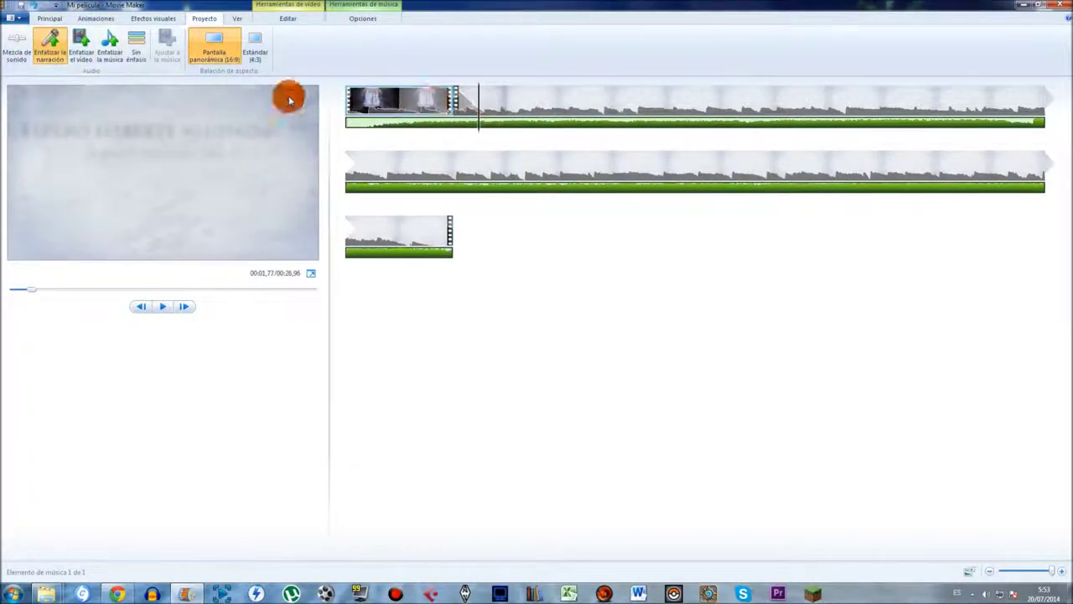
Adjust the sound mix between the video's audio and the music, and play the second clip to hear the balance
left_click(17, 42)
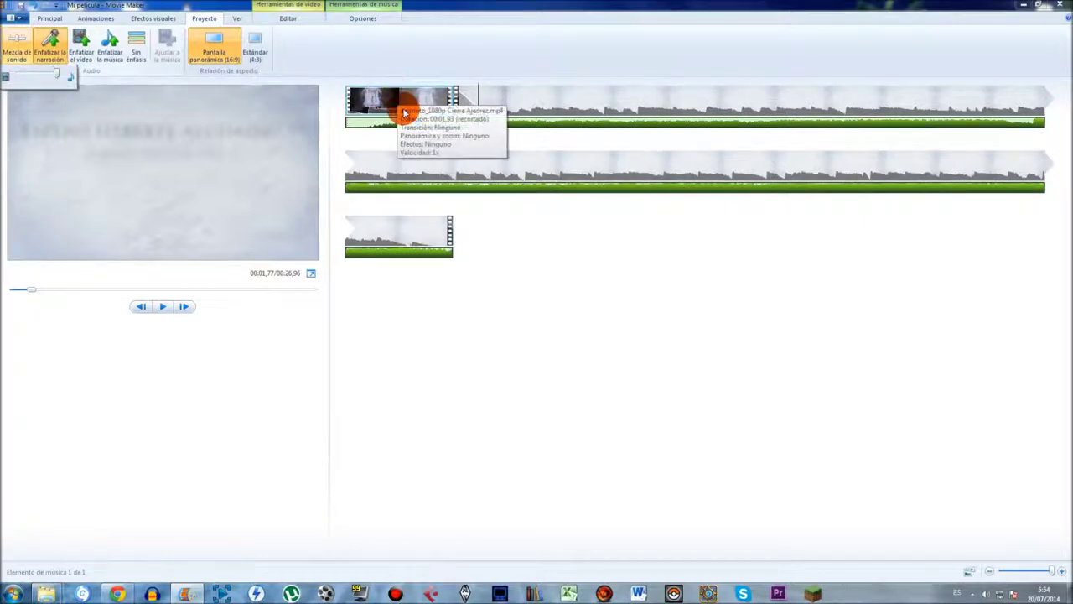
left_click_drag(368, 126, 449, 126)
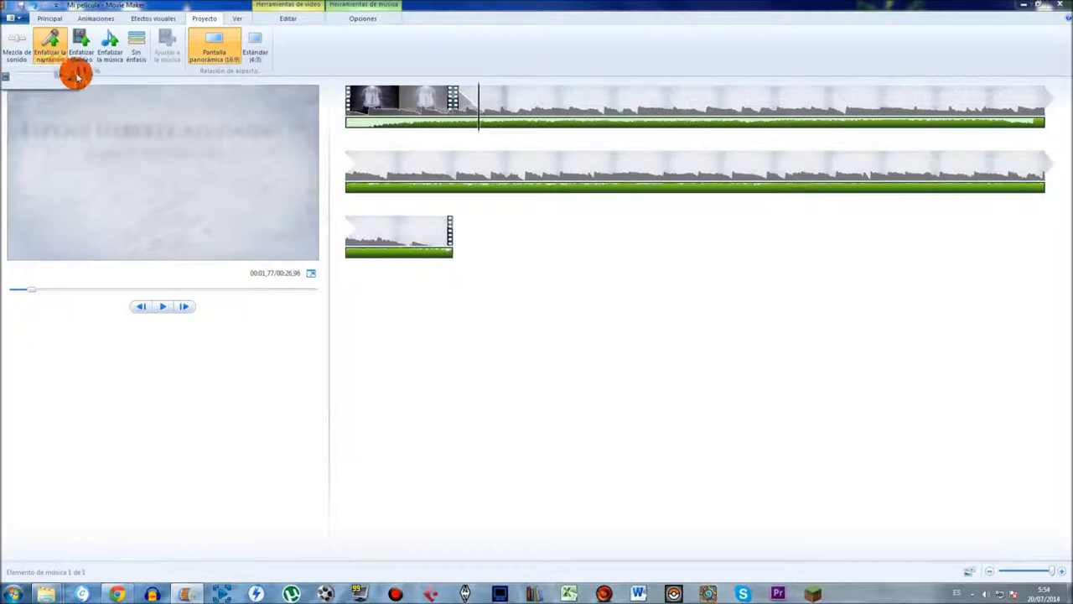
double_click(428, 94)
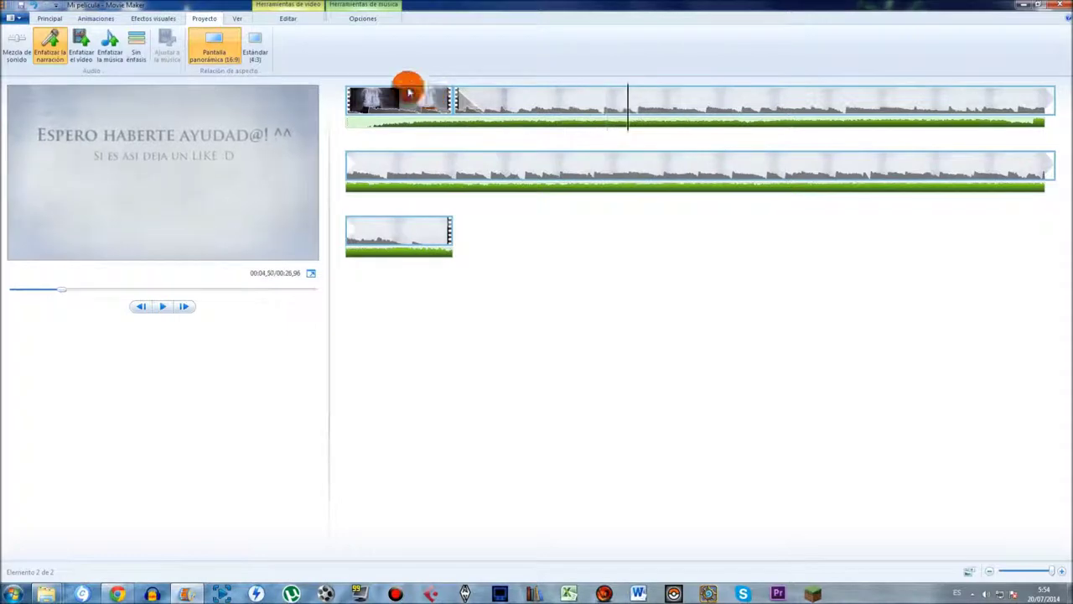
left_click(19, 50)
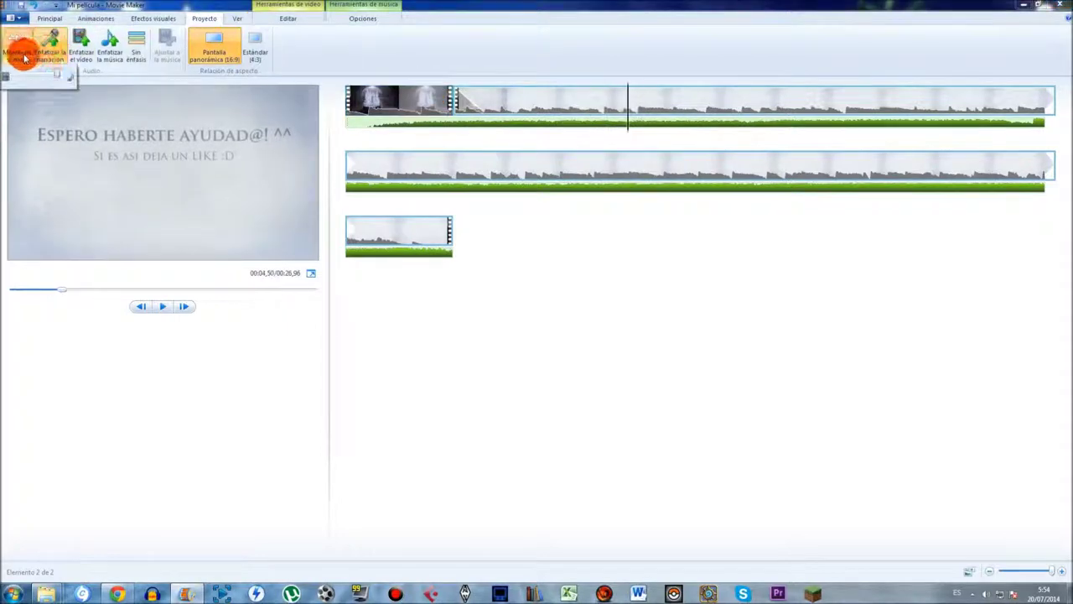
left_click(162, 306)
left_click(471, 101)
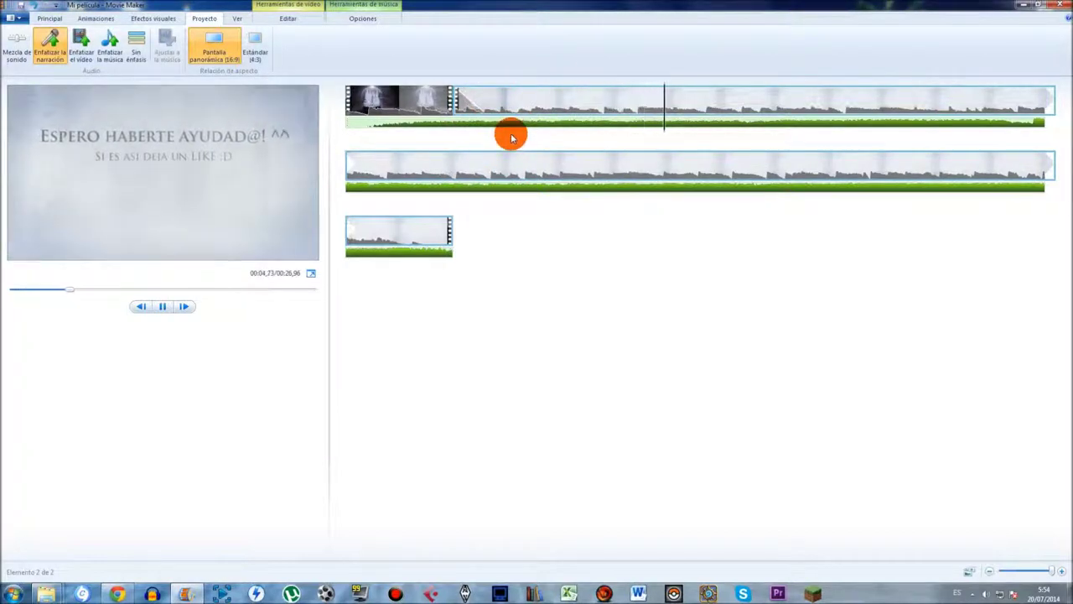
key("space")
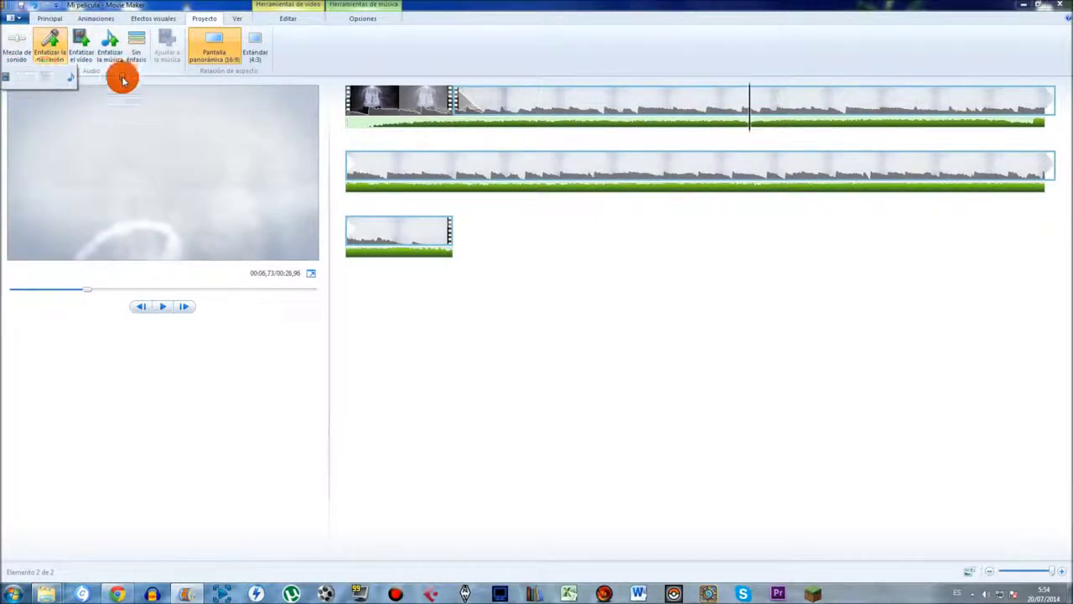
Replay from the second and first clips to compare the mix, and set the project's audio emphasis to music
left_click(462, 102)
key("space")
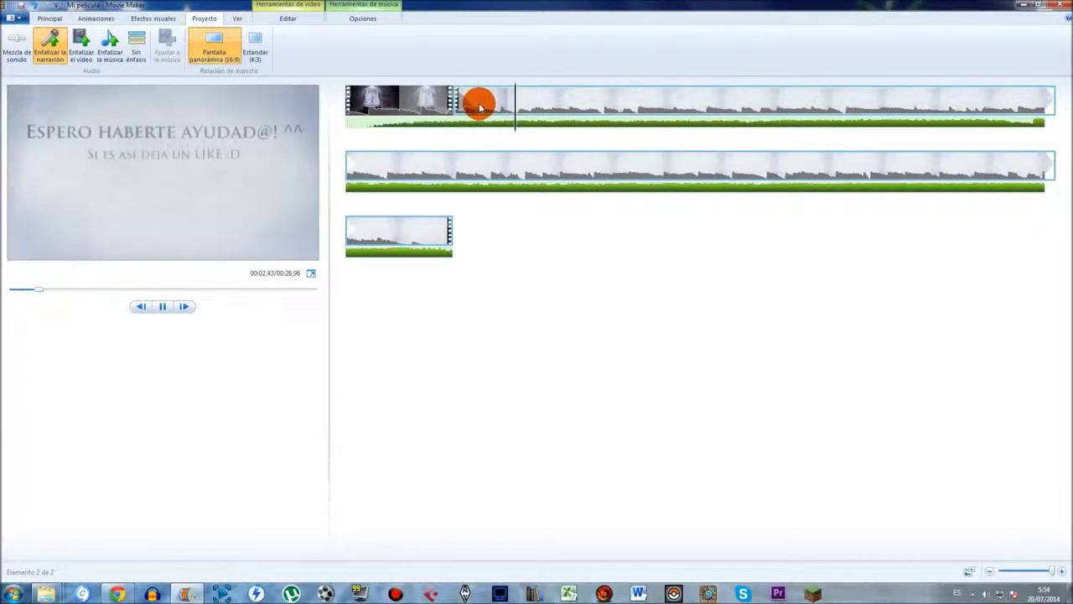
left_click(418, 100)
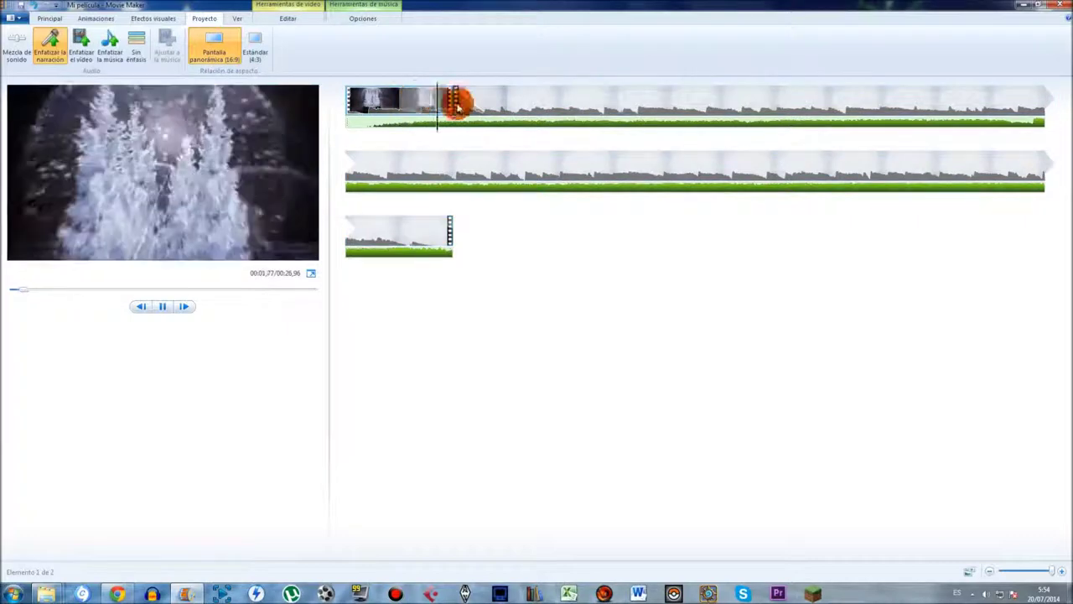
key("space")
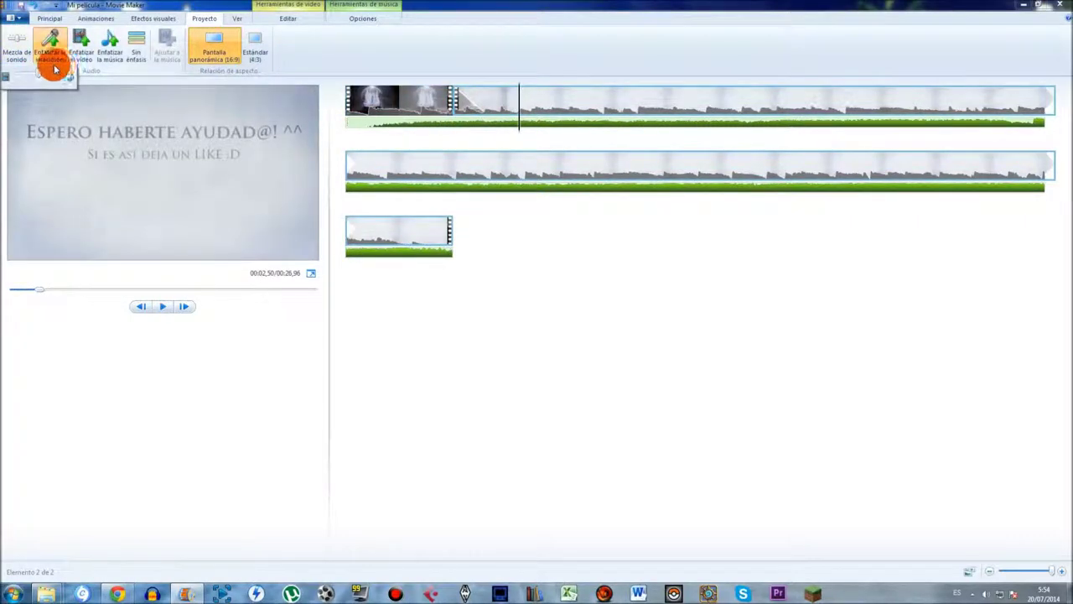
left_click(109, 43)
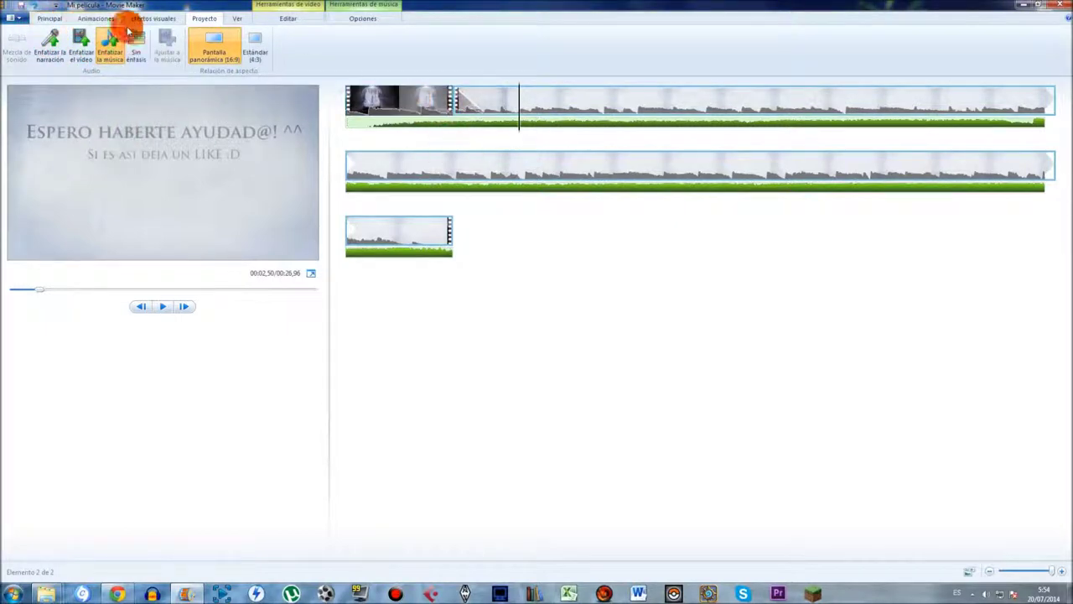
Hide the audio waveforms on the timeline and show them again
left_click(238, 18)
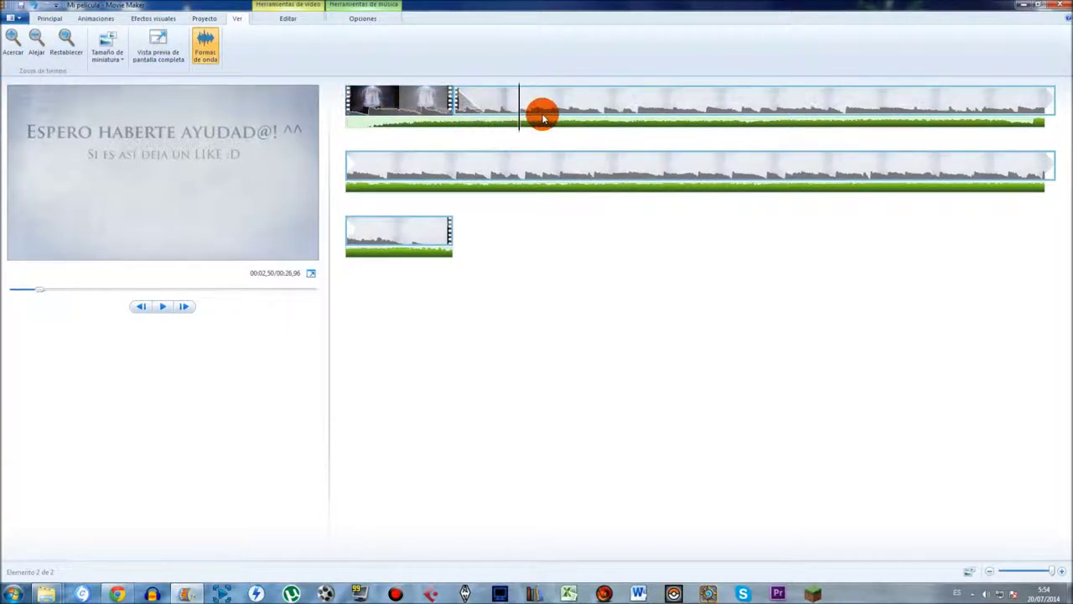
left_click(214, 43)
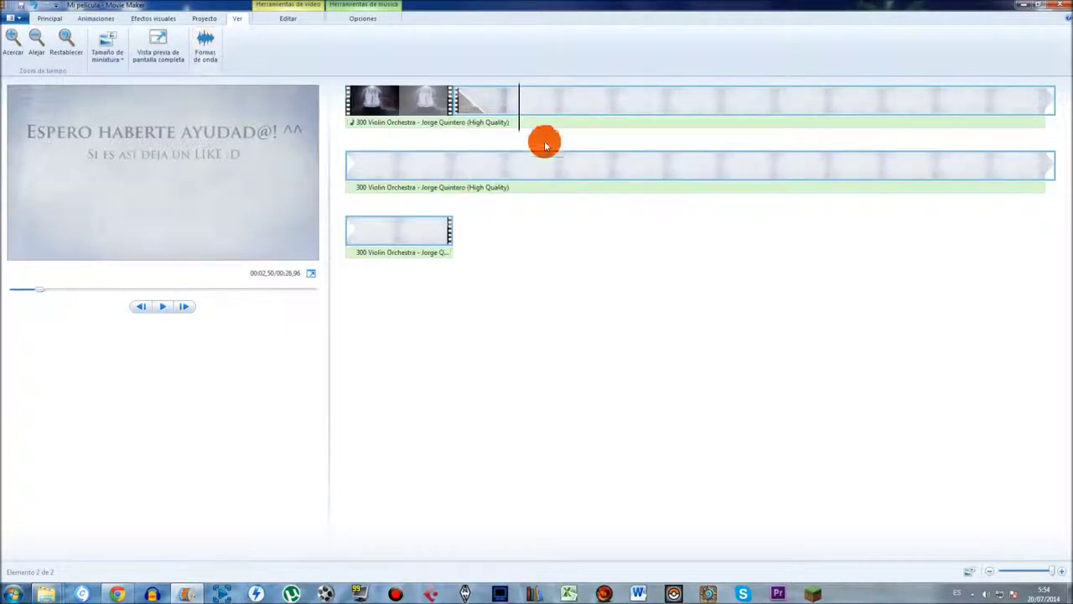
left_click(201, 42)
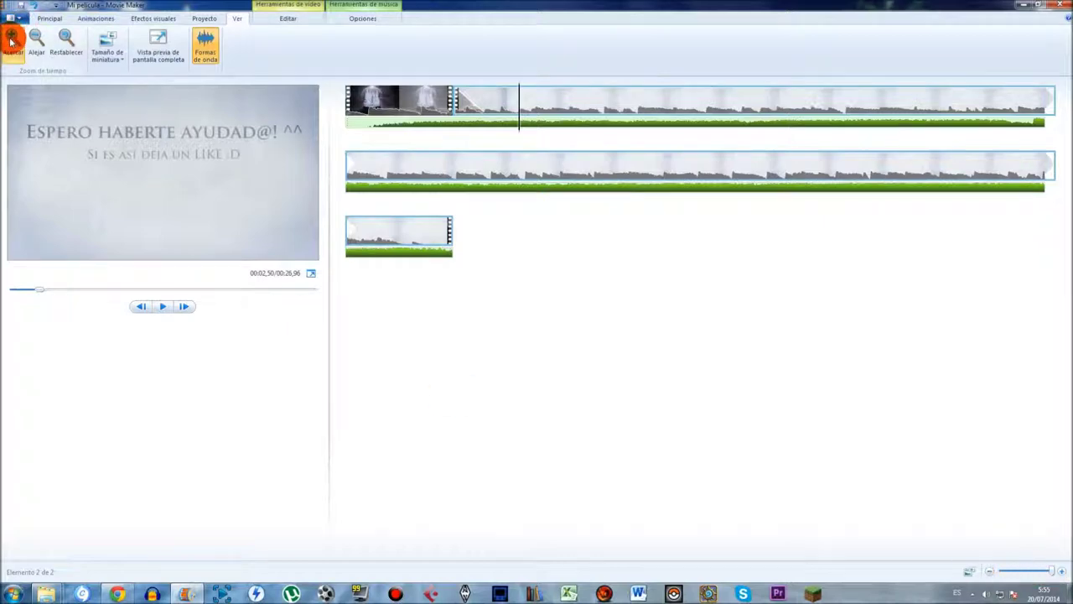
Zoom the timeline out in stages and back in to its maximum time scale
left_click(39, 39)
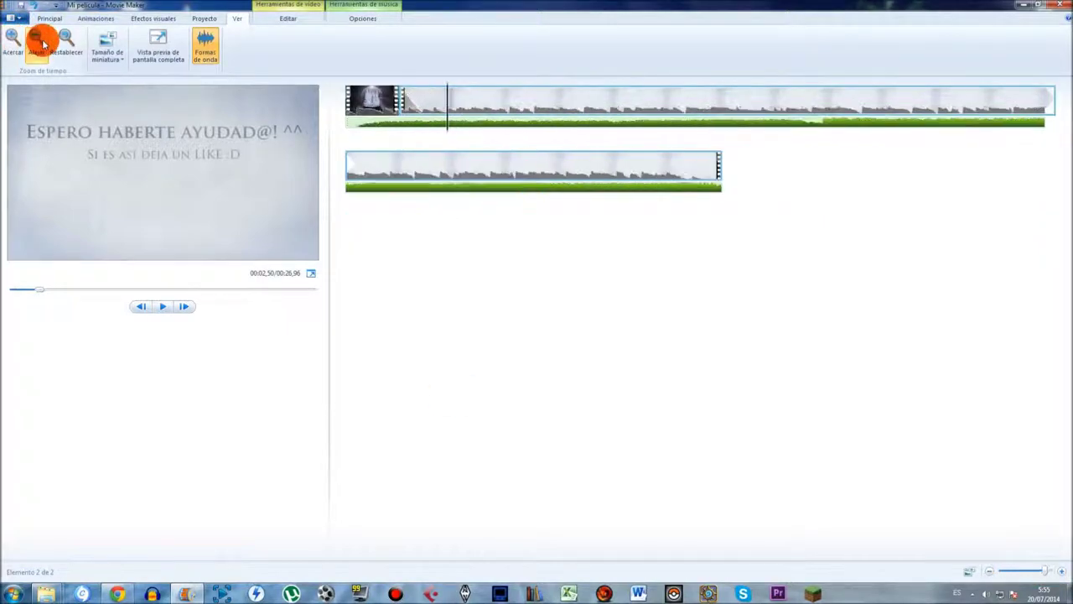
left_click(38, 40)
left_click(10, 40)
left_click(10, 41)
left_click(11, 40)
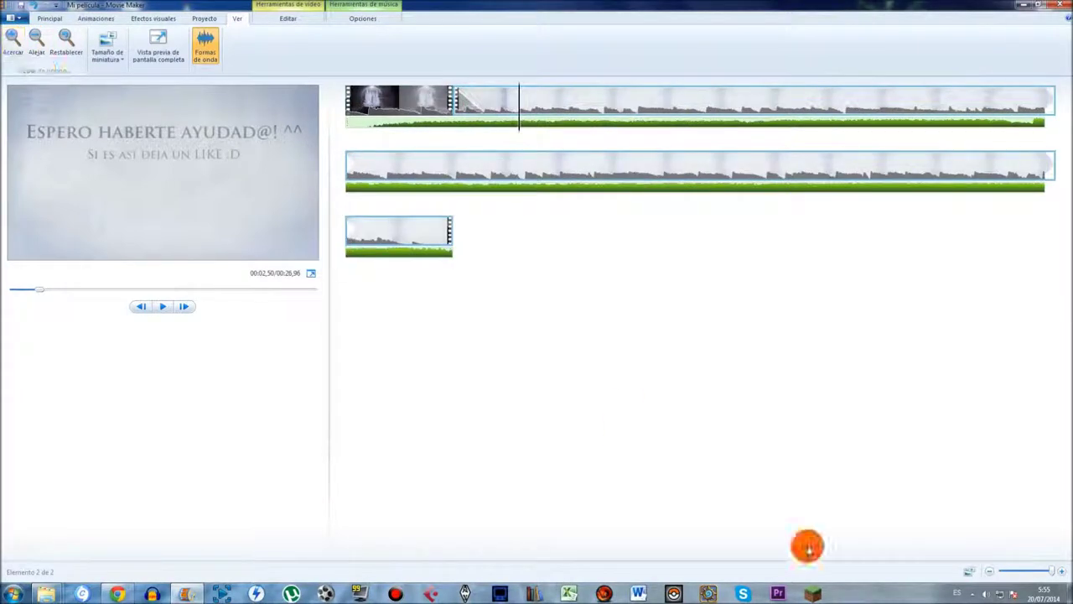
mouse_move(1054, 571)
left_mouse_down()
mouse_move(990, 570)
mouse_move(1064, 568)
left_mouse_up()
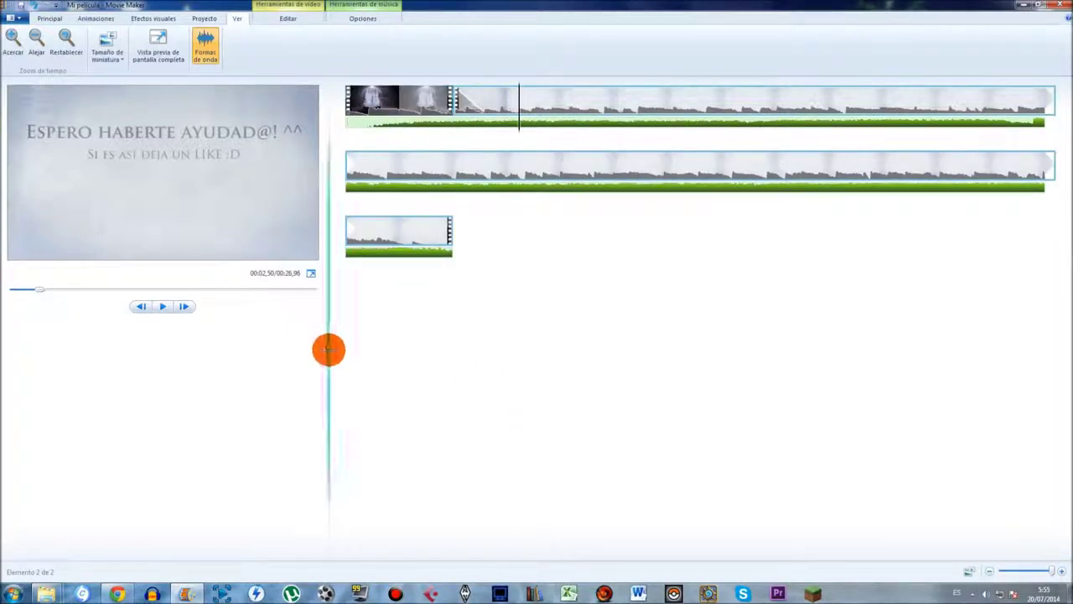
Resize the preview area to slightly wider than its original size and view the movie in full-screen preview
left_click_drag(327, 369, 1066, 355)
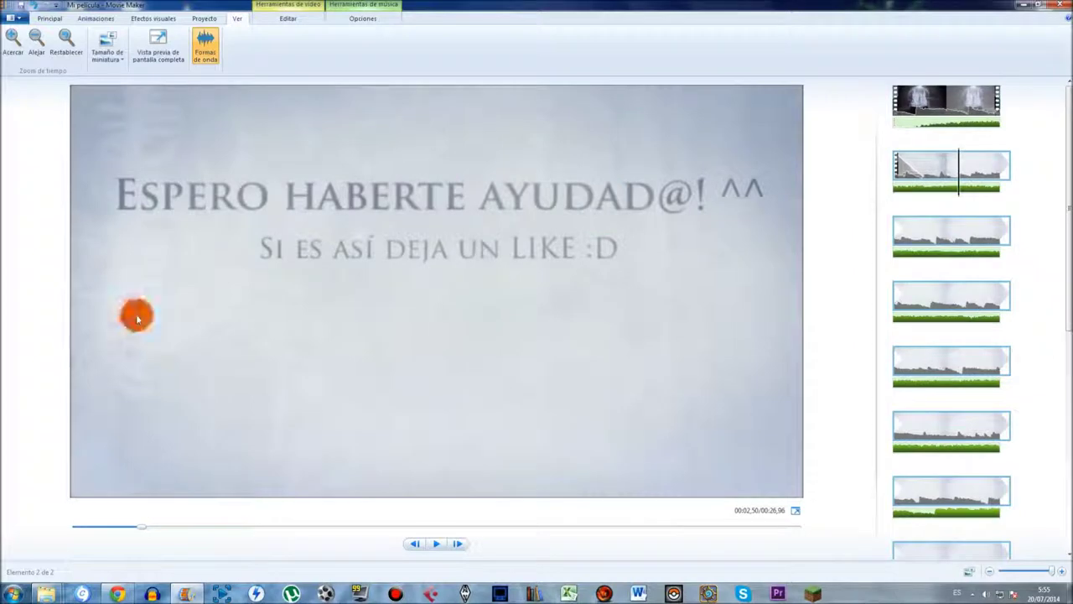
left_click_drag(871, 332, 367, 326)
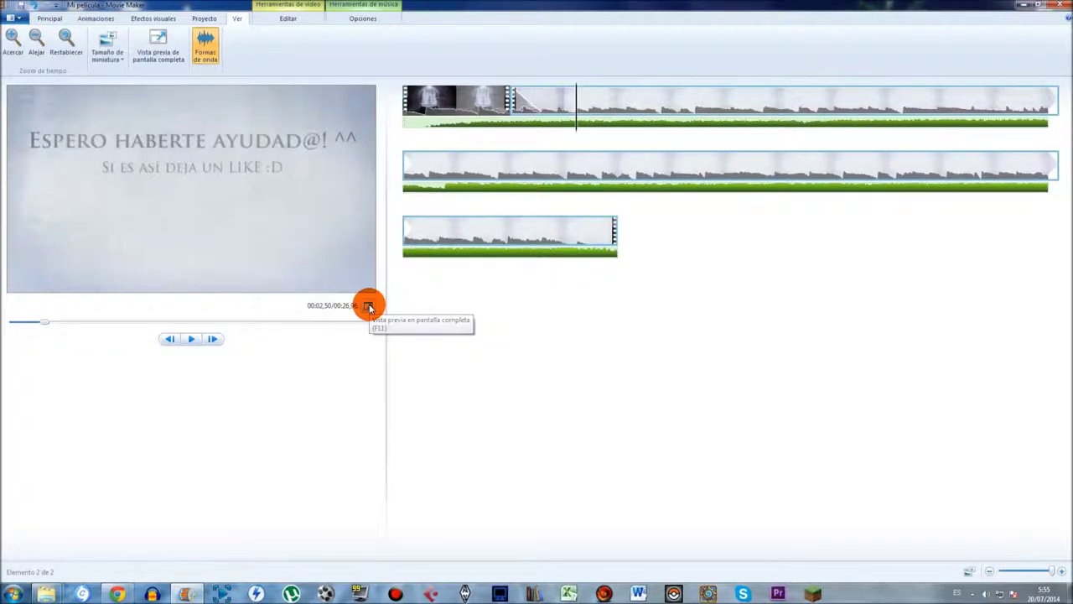
left_click(369, 307)
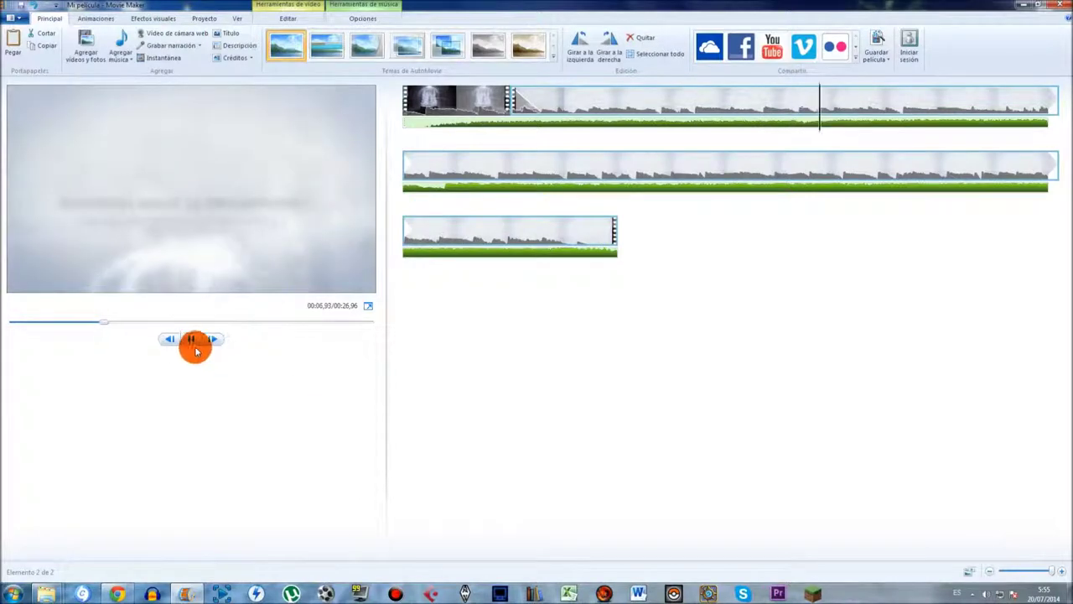
Pause playback and preview the Contemporáneo and Cinematográfico AutoMovie themes on the movie
left_click(192, 339)
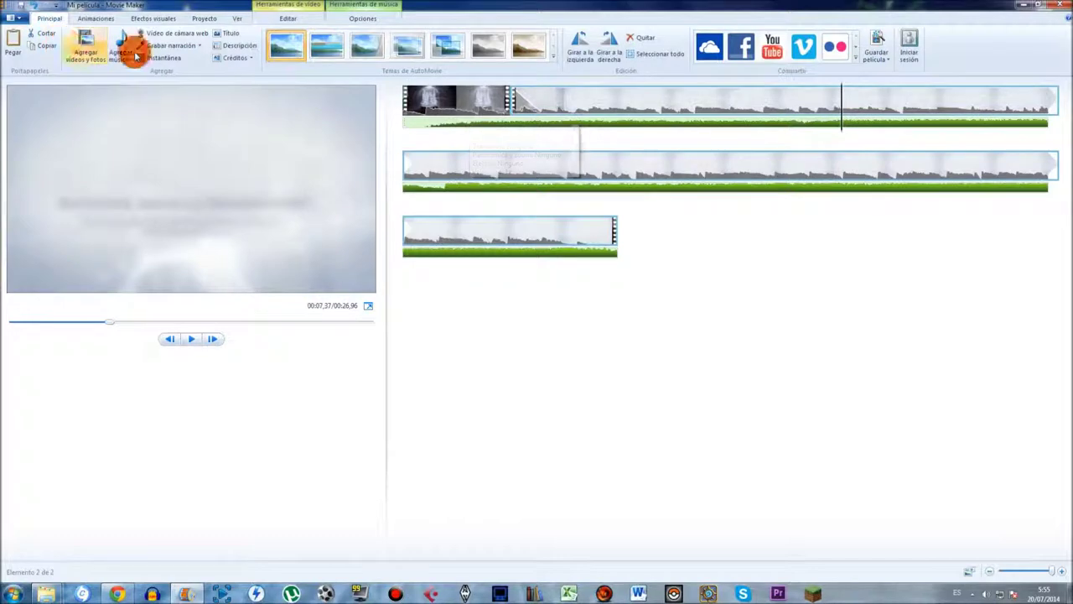
left_click(332, 47)
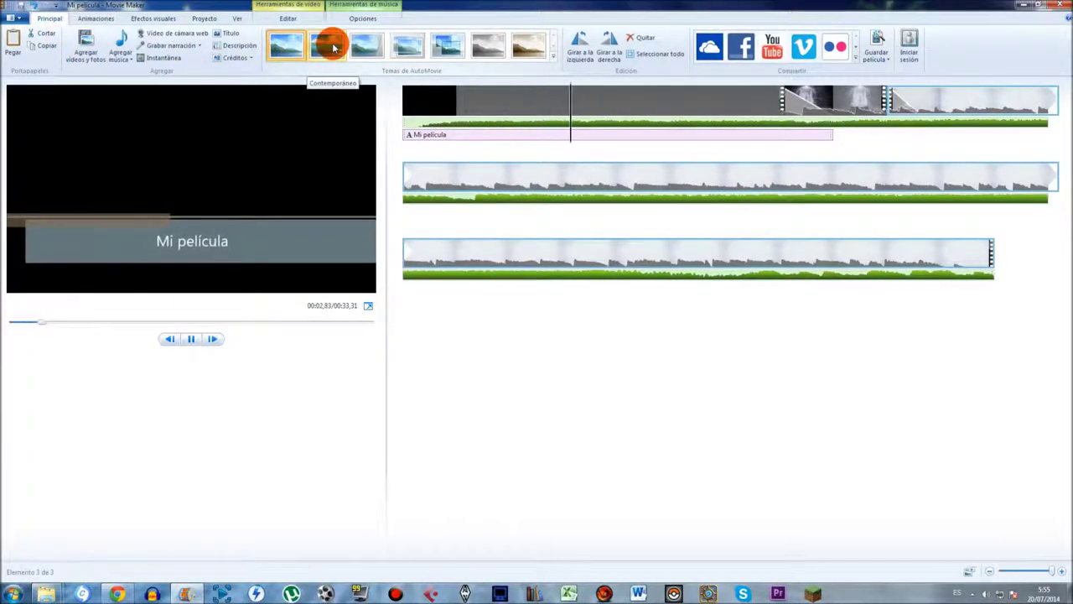
left_click(369, 46)
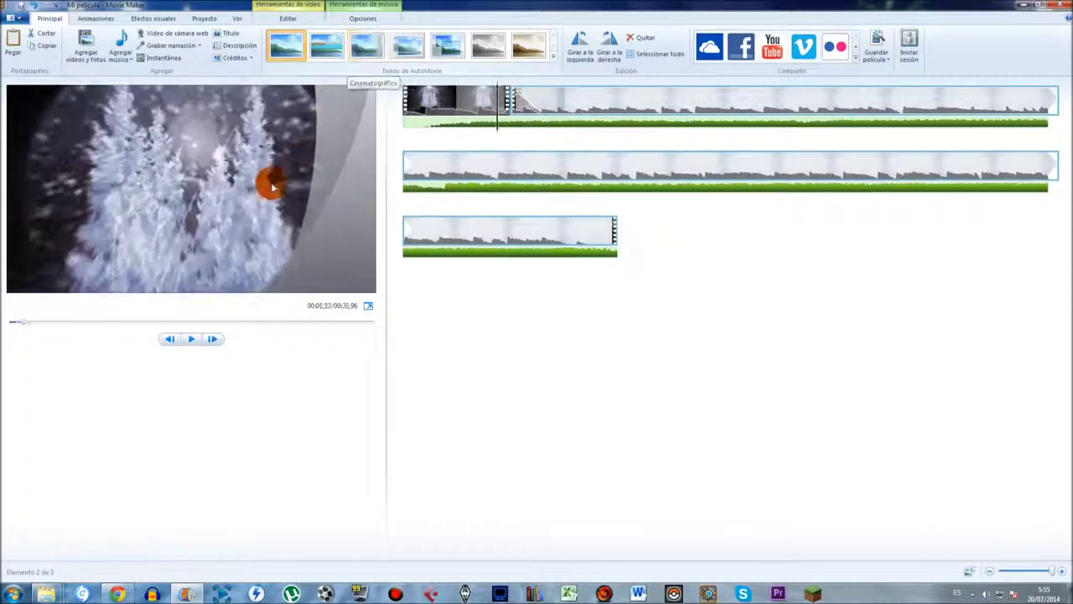
Add a caption starting at 7.33 s on the second clip, replace its placeholder with "yjghjytut" and colour it red
left_click(227, 46)
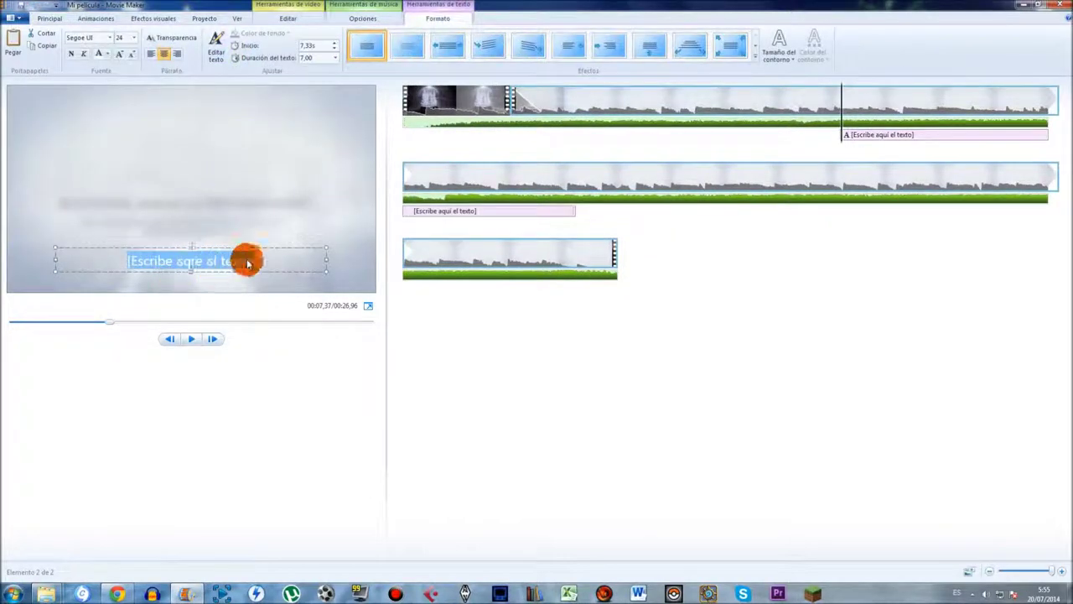
key("Delete")
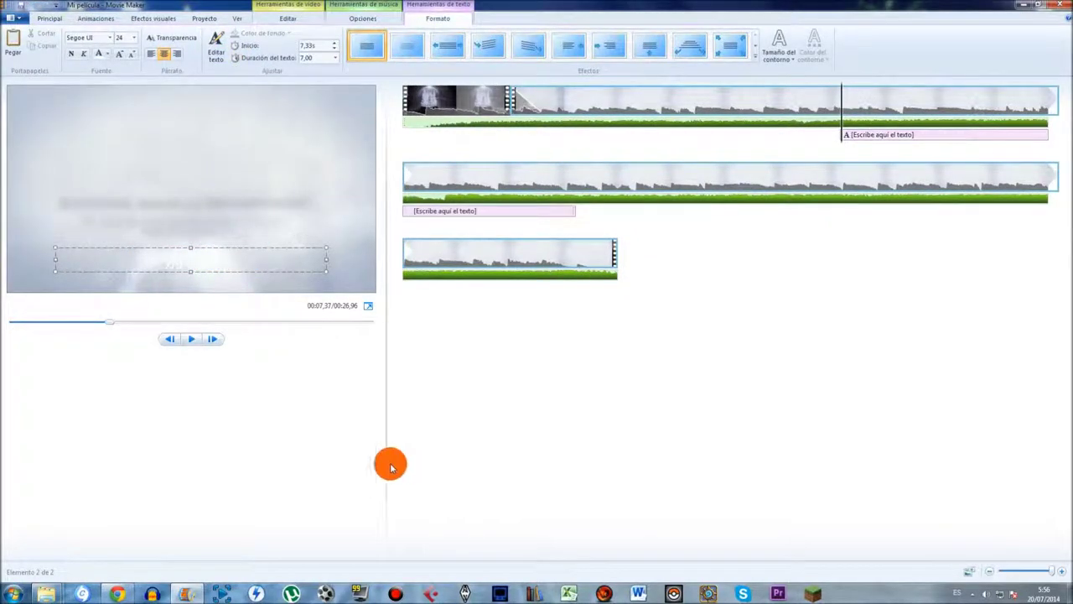
left_click(99, 56)
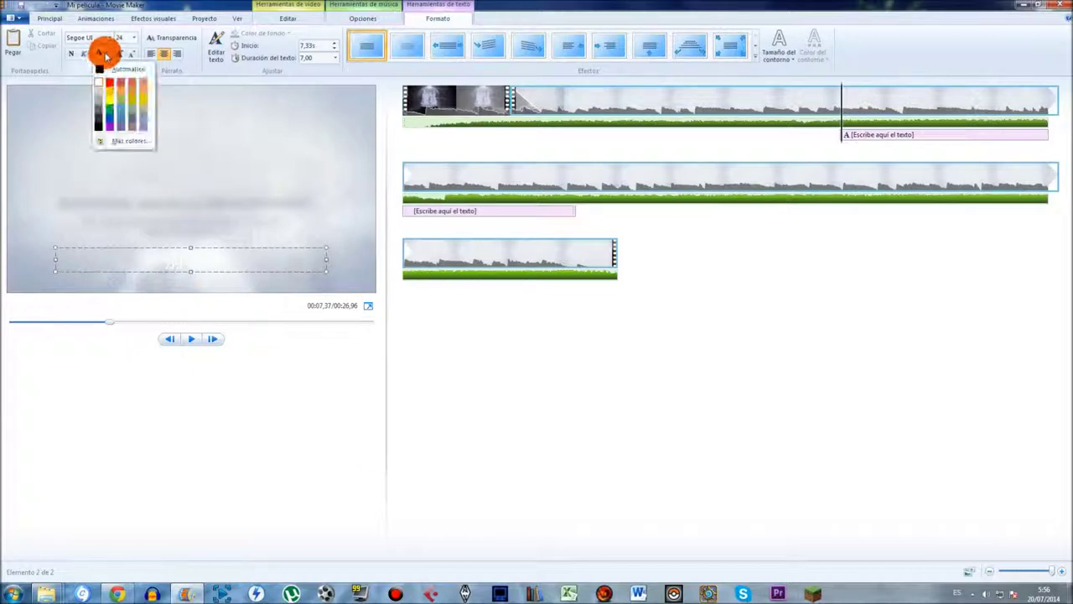
left_click(113, 87)
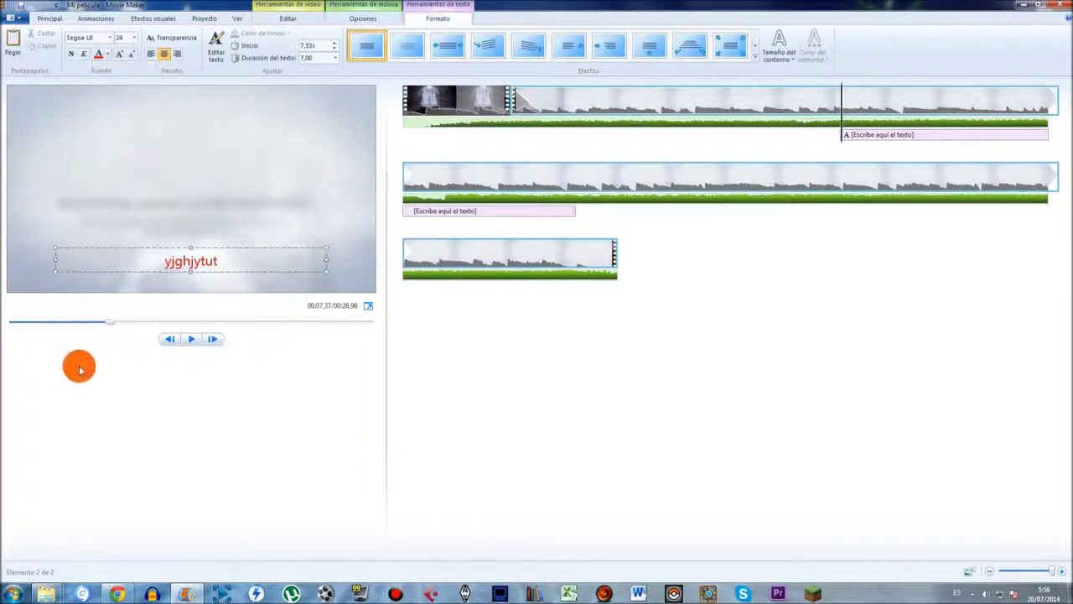
Enlarge the caption text to size 100 and move it to the middle of the frame
left_click(122, 56)
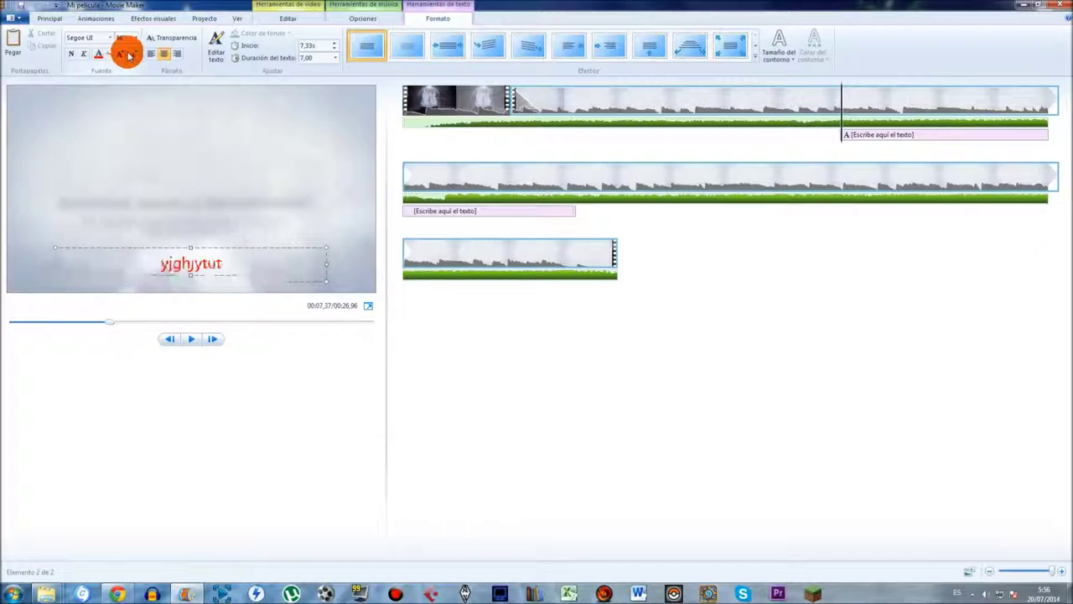
left_click(133, 38)
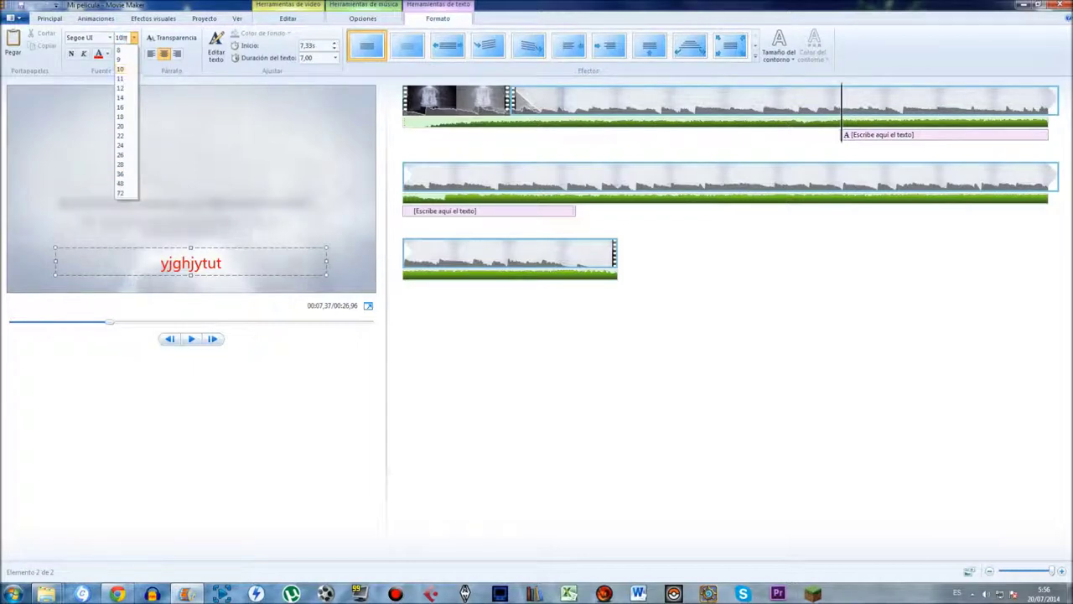
left_click(150, 178)
left_click_drag(174, 206, 188, 139)
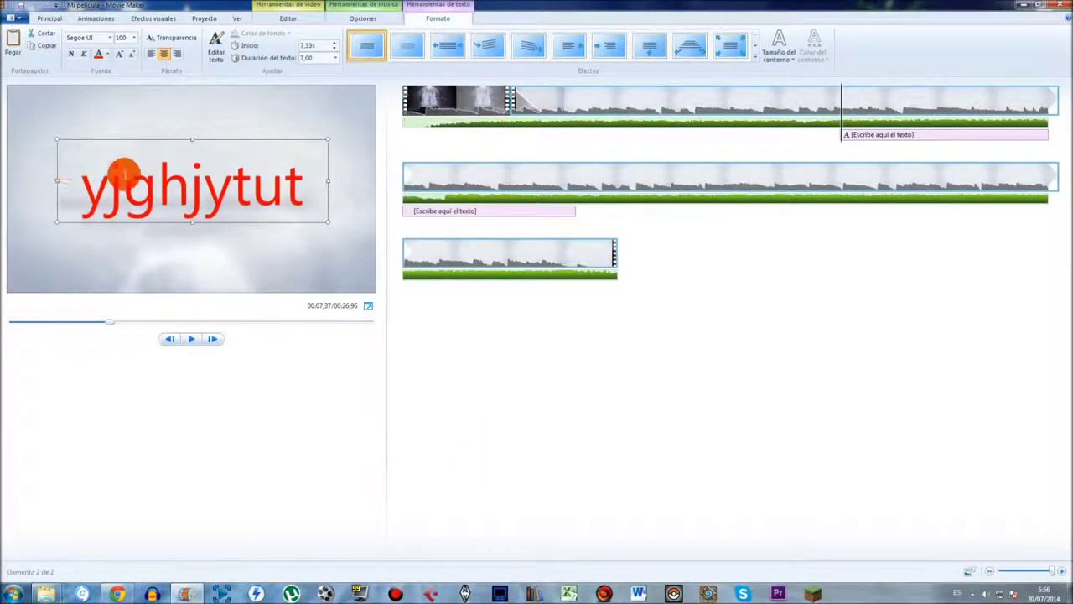
Make the caption text bold and set its font to Ravie
left_click(73, 54)
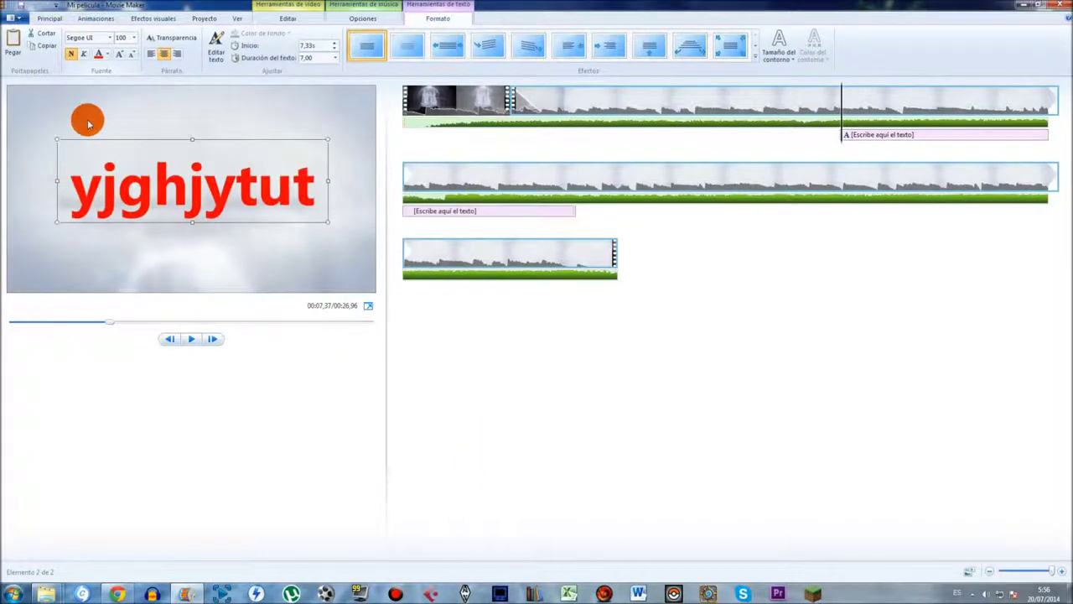
left_click(109, 37)
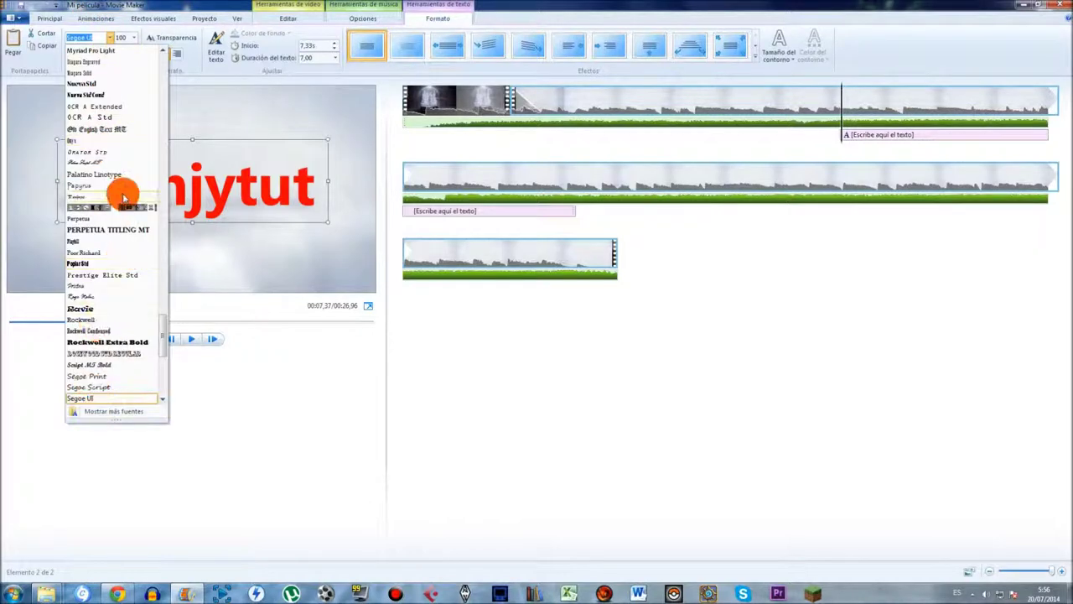
scroll(120, 213, "down", 3)
left_click(84, 207)
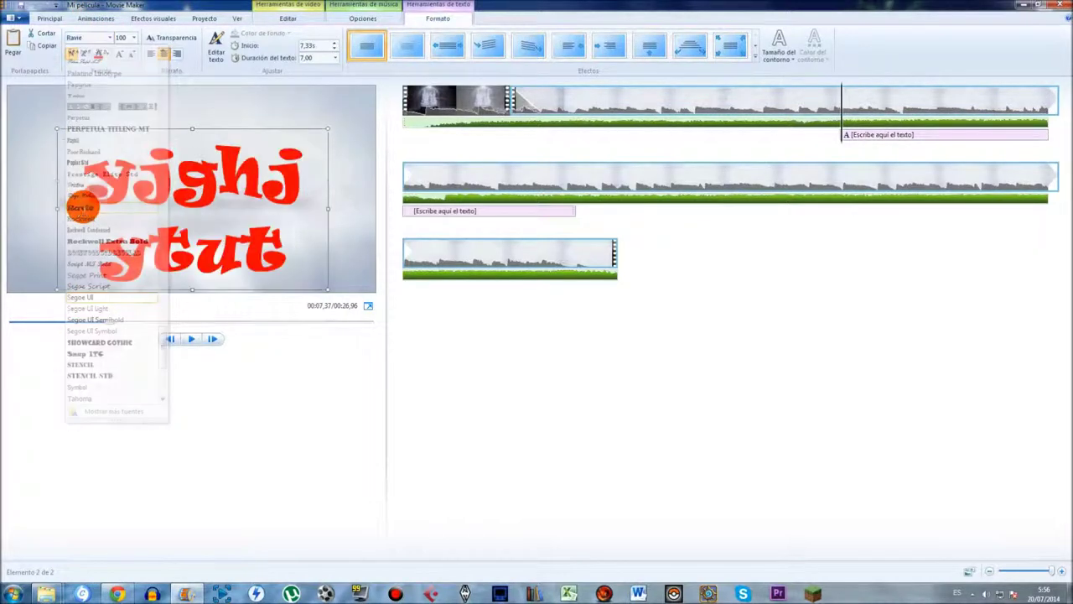
Replace the whole caption text with "fffghj"
left_click_drag(94, 174, 325, 306)
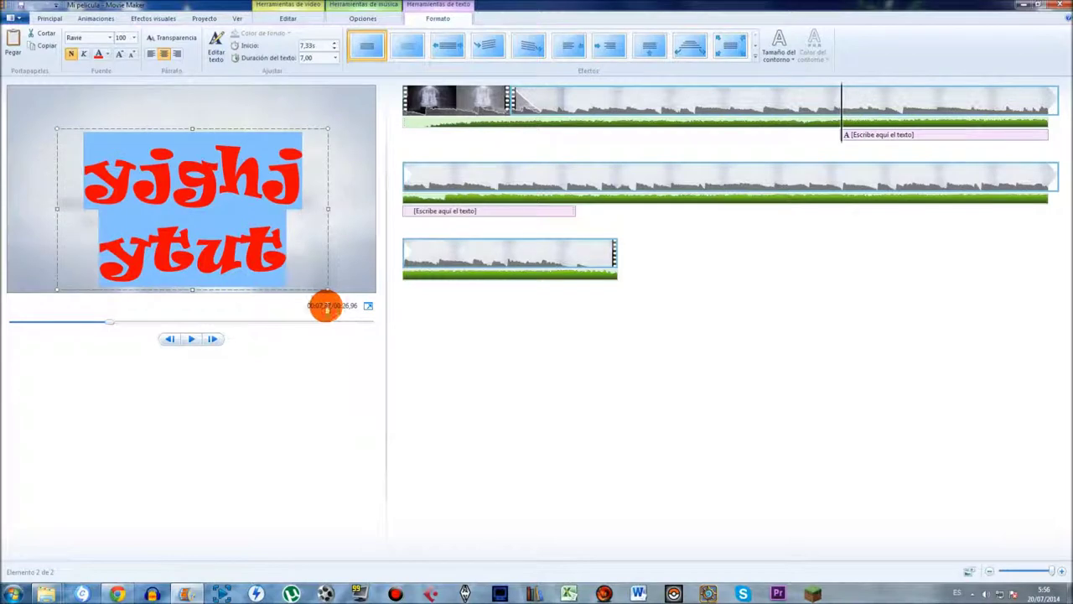
type("fff")
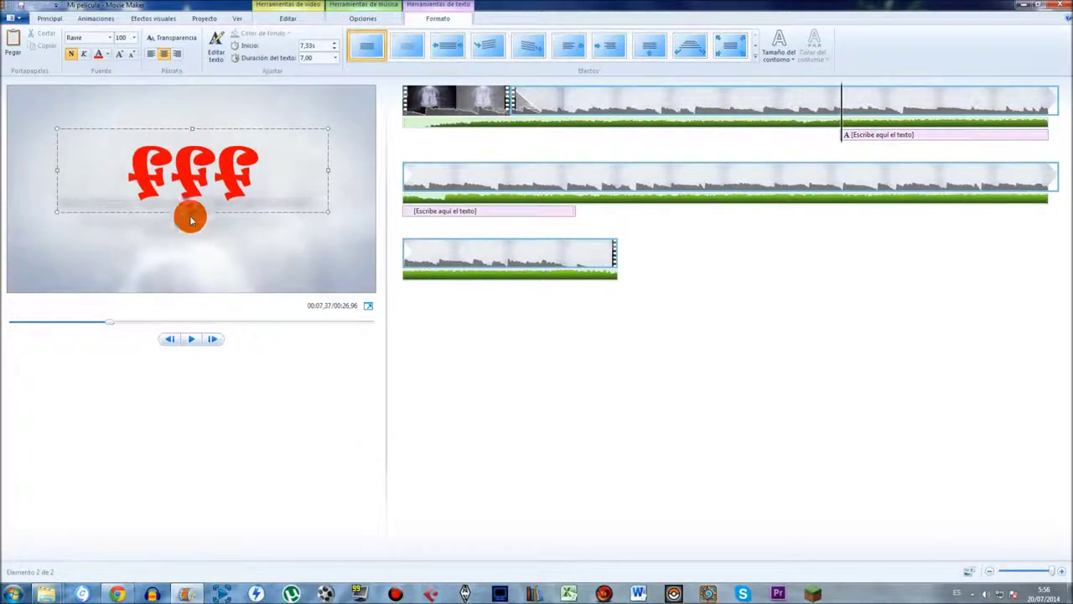
type("ghj")
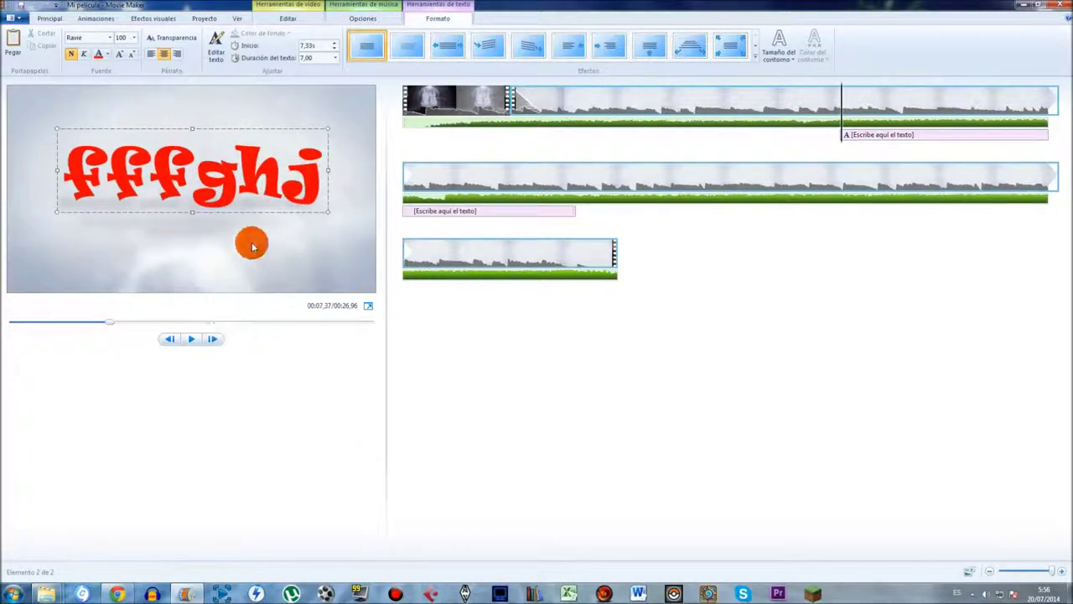
Add an outline to the caption text and set the outline size to Extra grueso
left_click(254, 258)
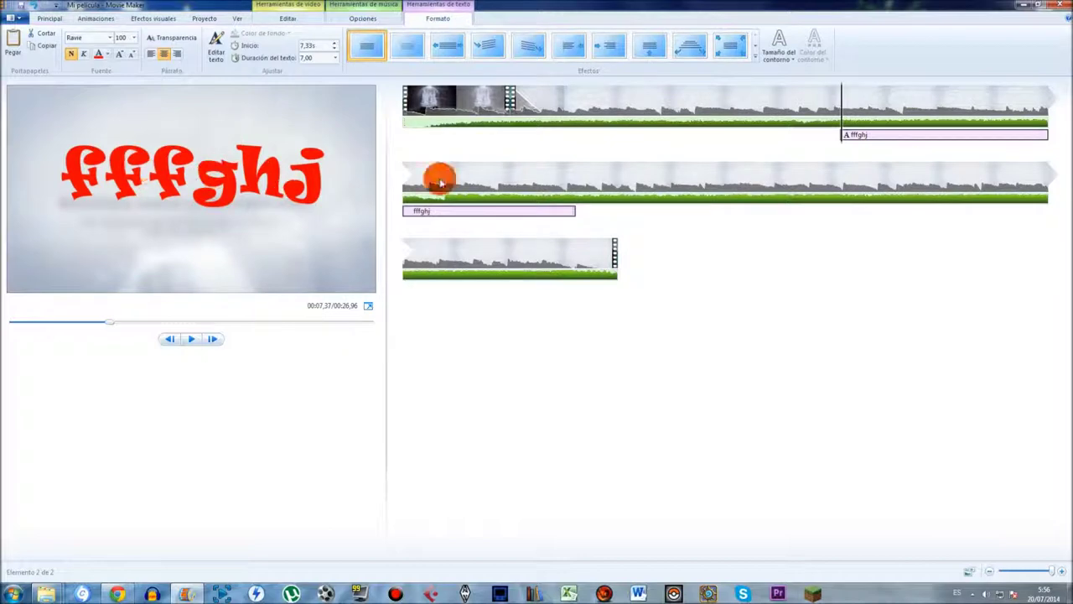
left_click(779, 46)
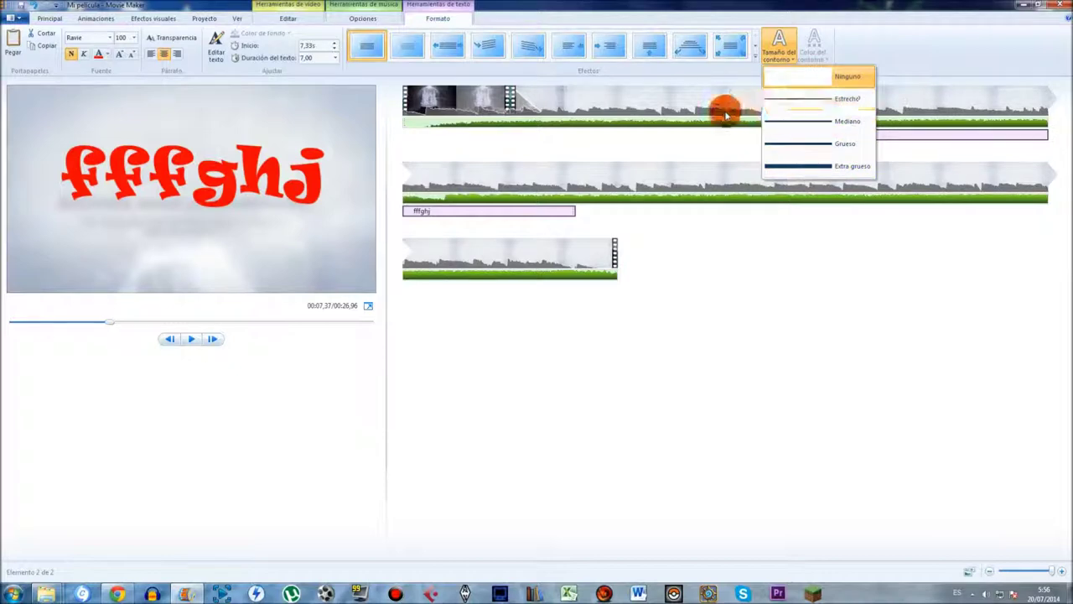
left_click(797, 110)
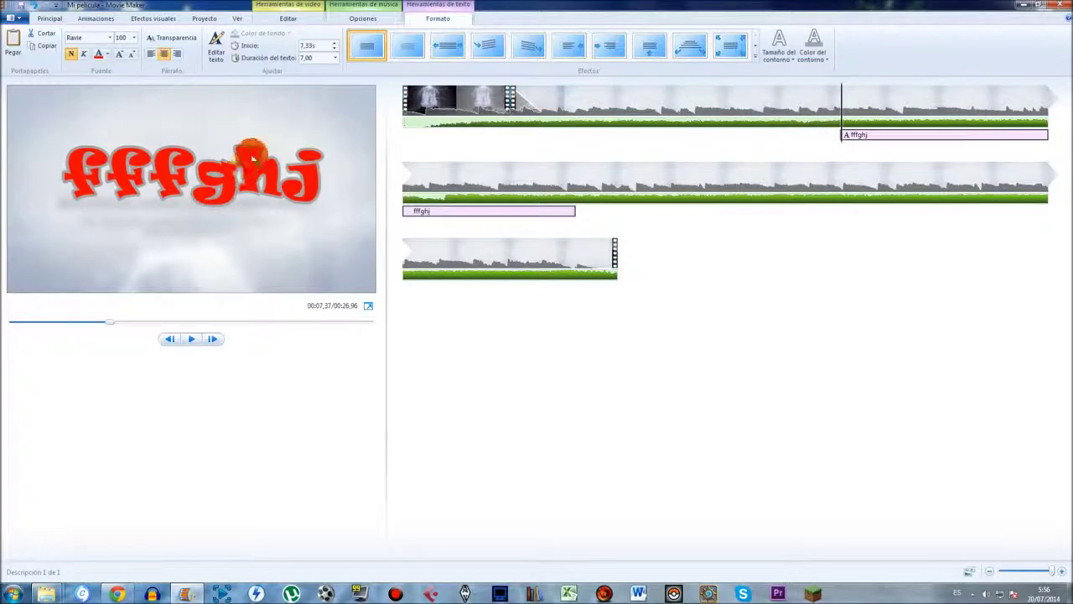
left_click(776, 48)
left_click(797, 166)
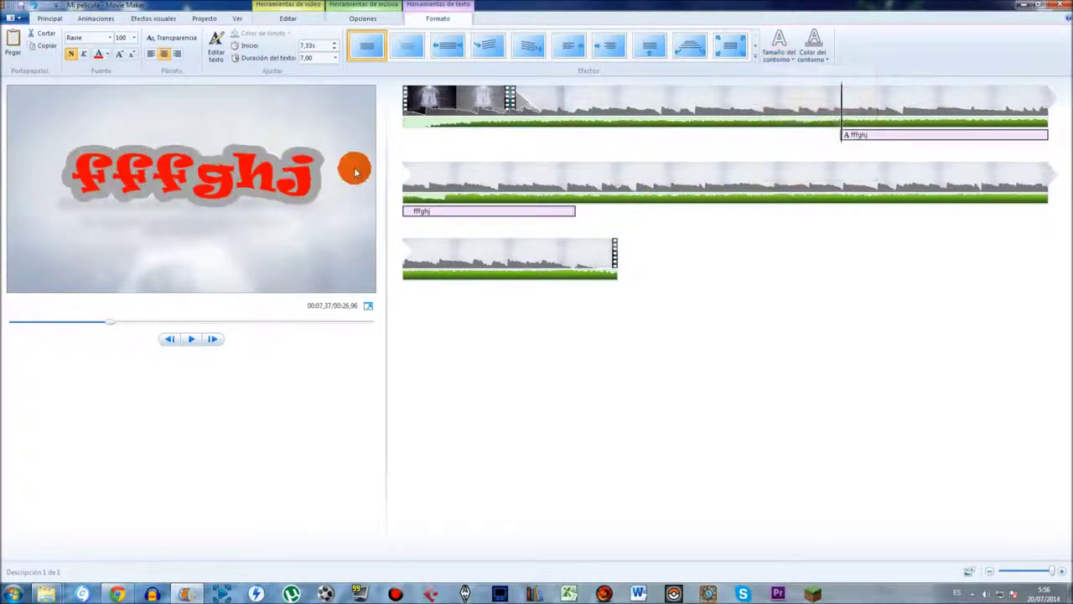
Colour the caption's outline black and set the outline size to Estrecho
left_click(812, 44)
left_click(812, 81)
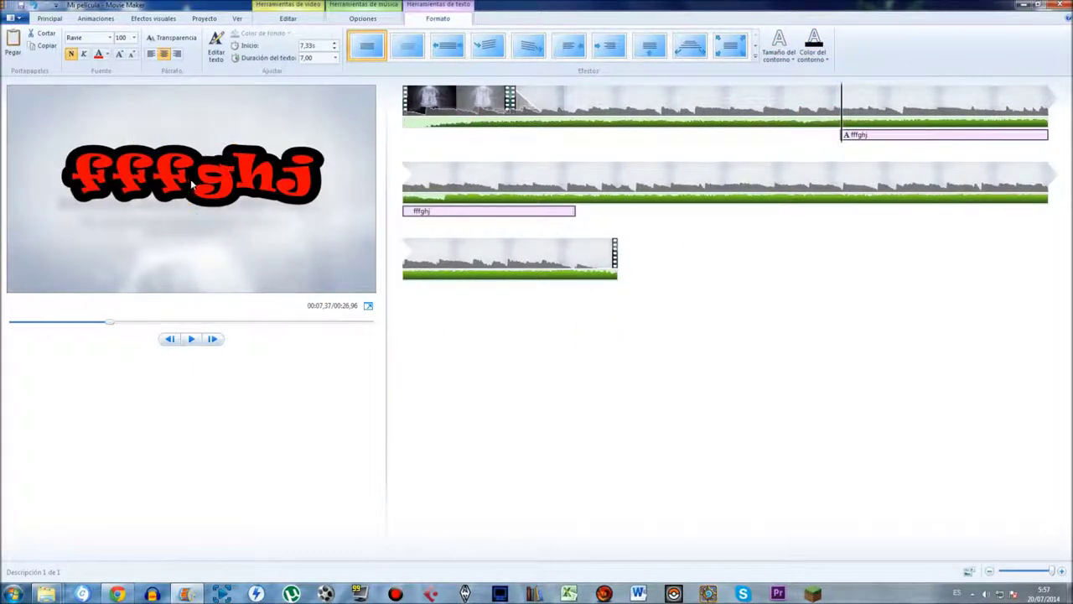
left_click(781, 46)
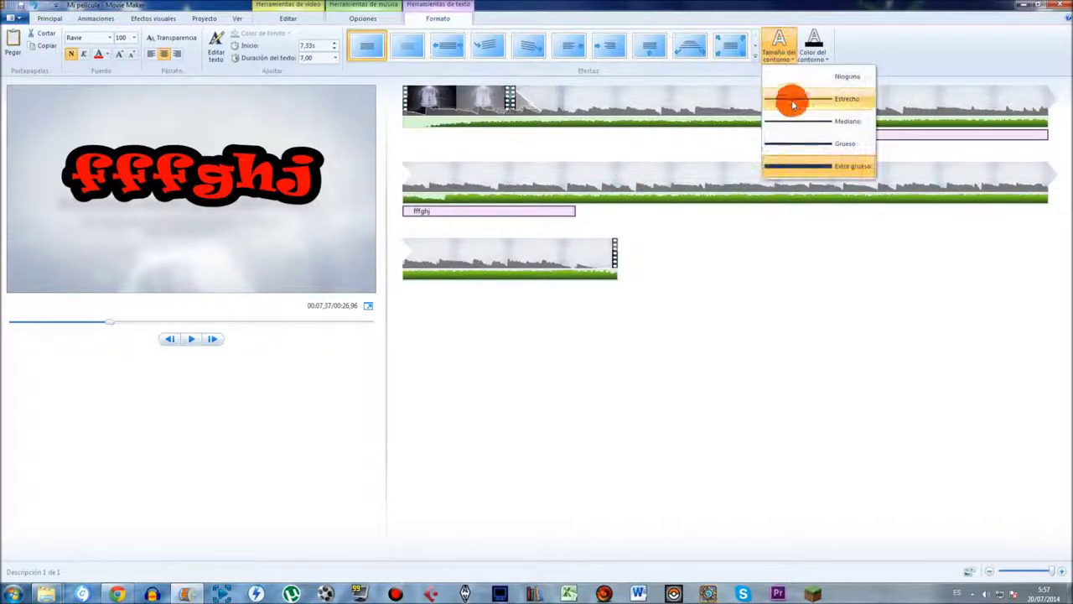
left_click(793, 106)
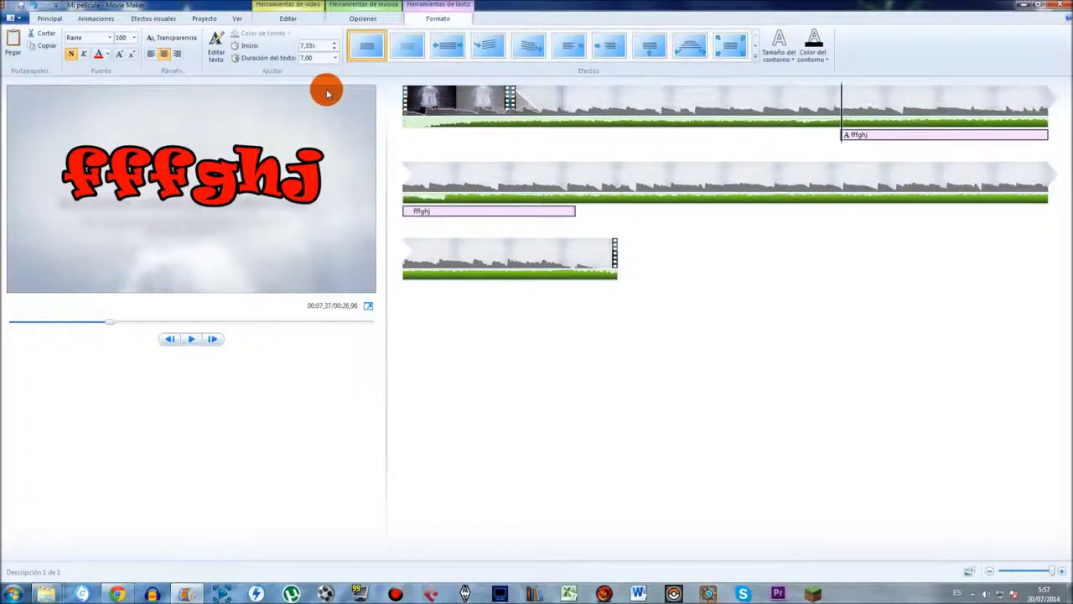
Move the caption back and forth along the timeline, leaving it starting at about 3.3 s
left_click_drag(867, 134, 713, 134)
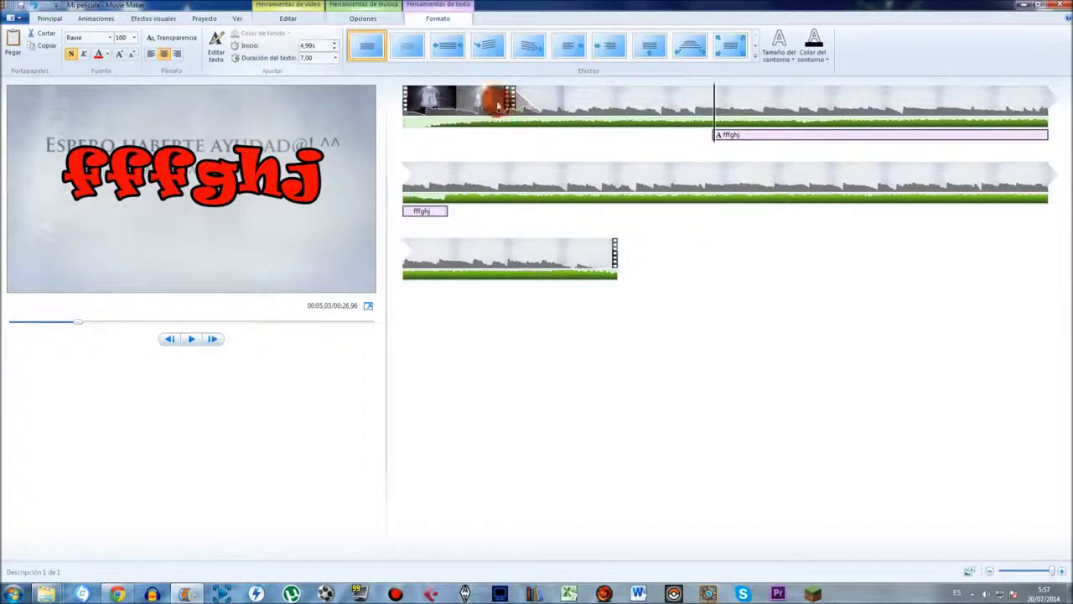
left_click_drag(743, 135, 797, 138)
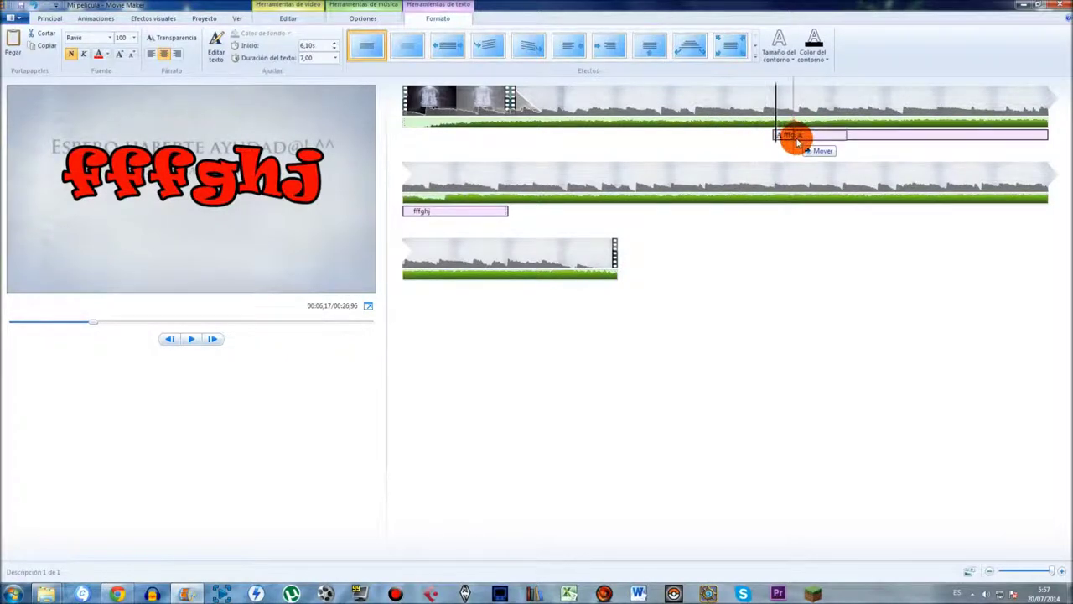
left_click_drag(796, 138, 629, 136)
left_click_drag(645, 145, 635, 123)
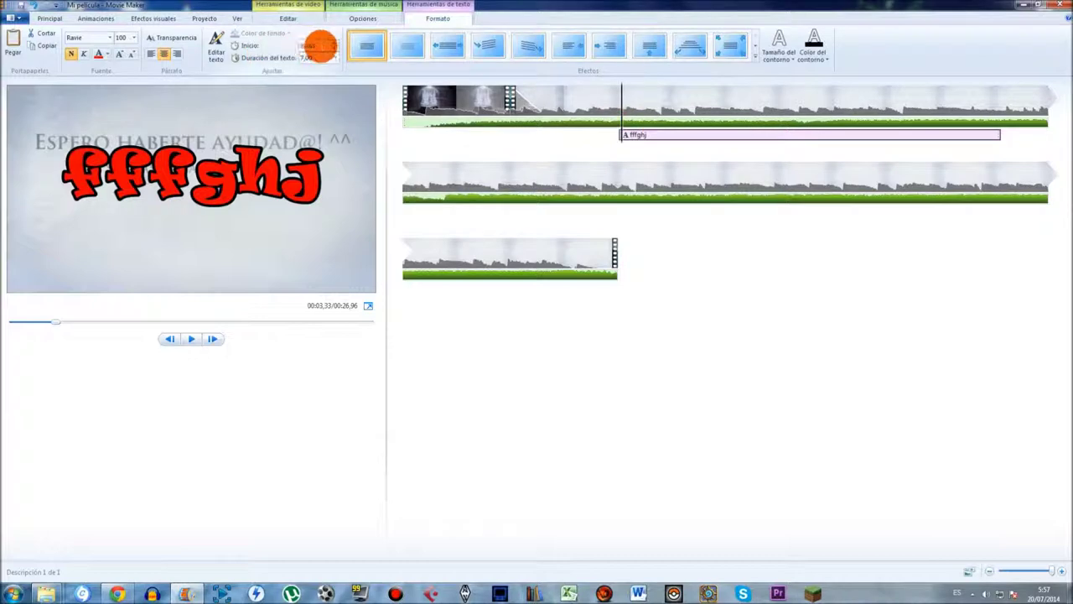
Fine-tune the caption's start time to 2.76 s
left_click(334, 50)
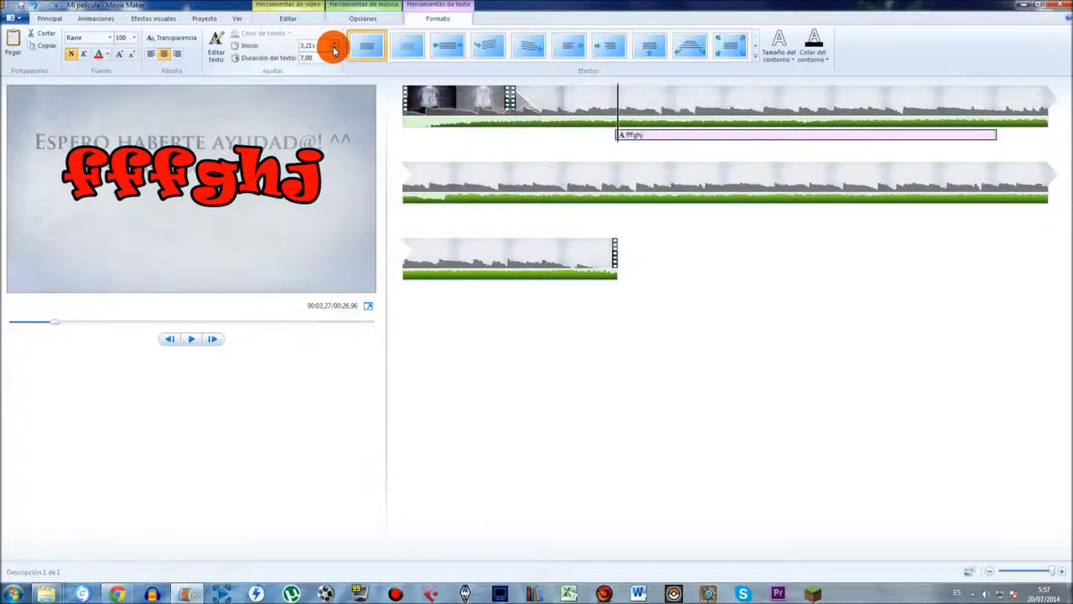
left_click(334, 50)
left_click(334, 50)
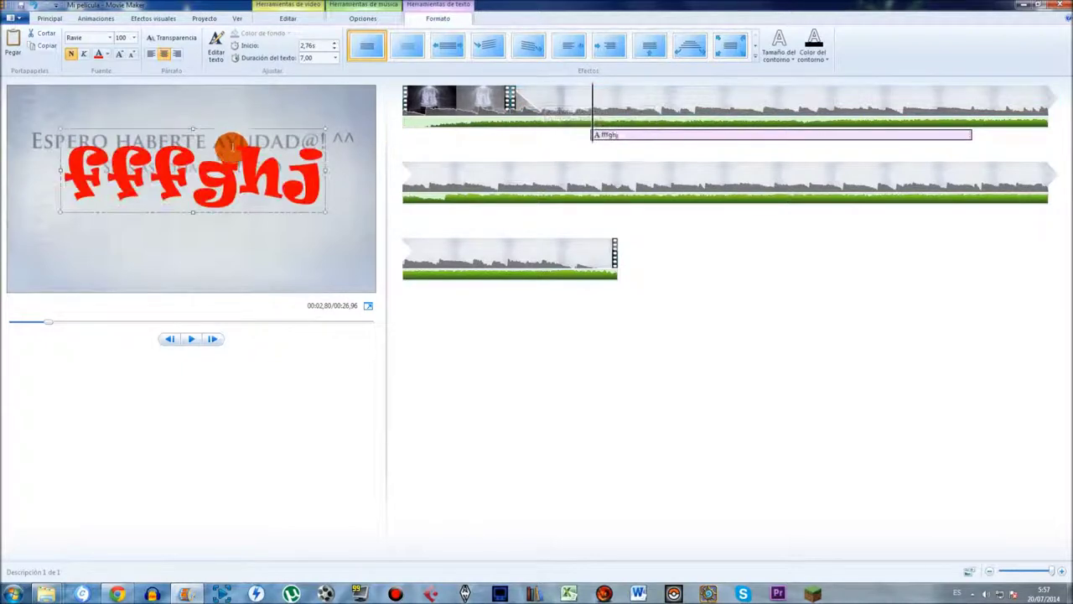
Remove the music item from the timeline and open the second clip's editing options
left_click(581, 110)
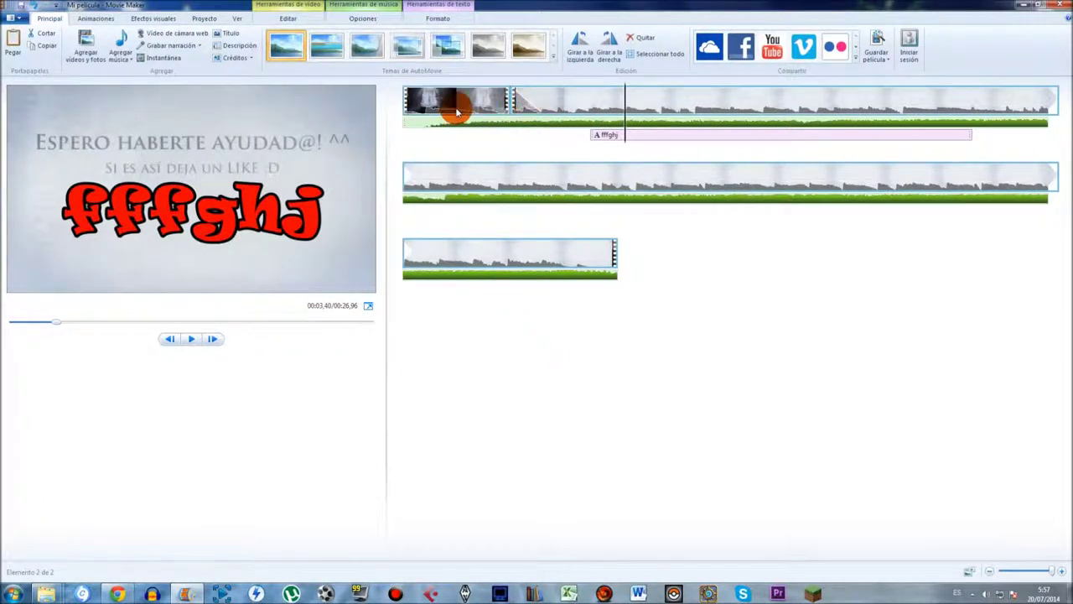
left_click(426, 125)
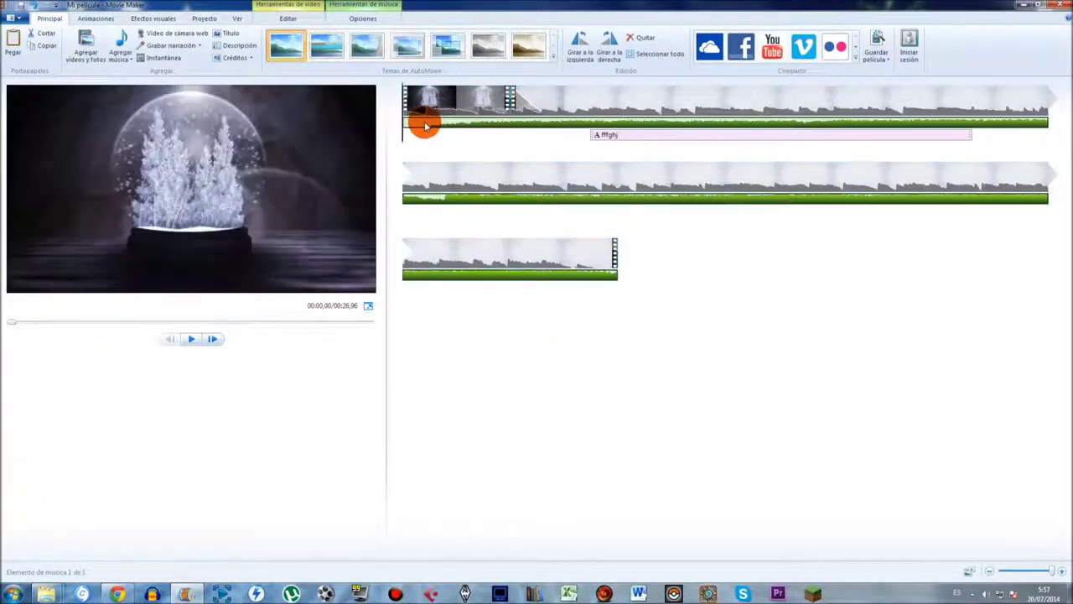
double_click(520, 97)
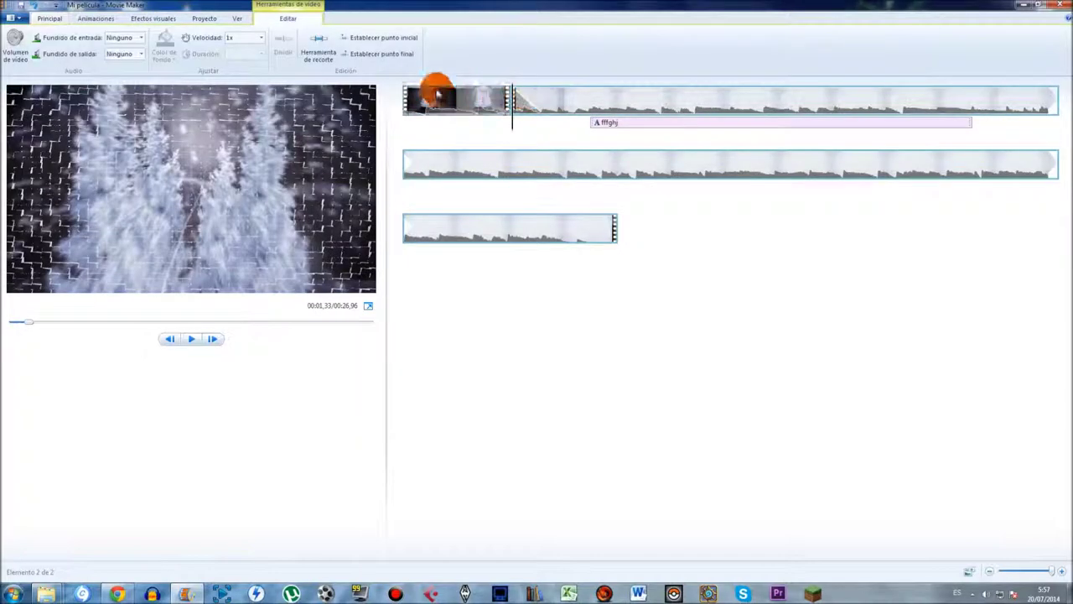
Review the second clip's video volume and adjust the first clip's video volume to a low level
left_click(204, 18)
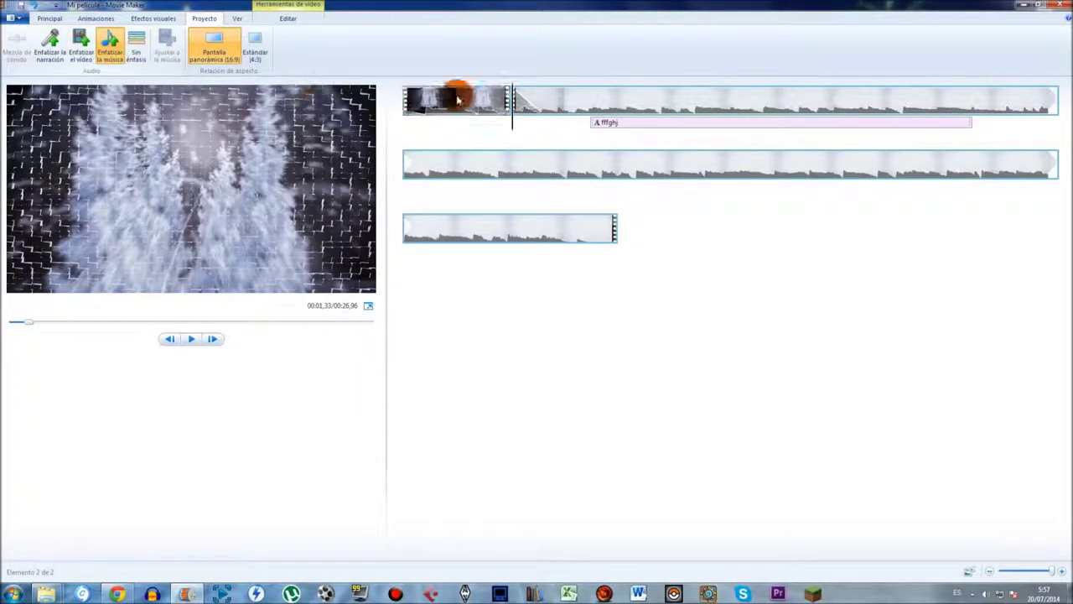
double_click(542, 100)
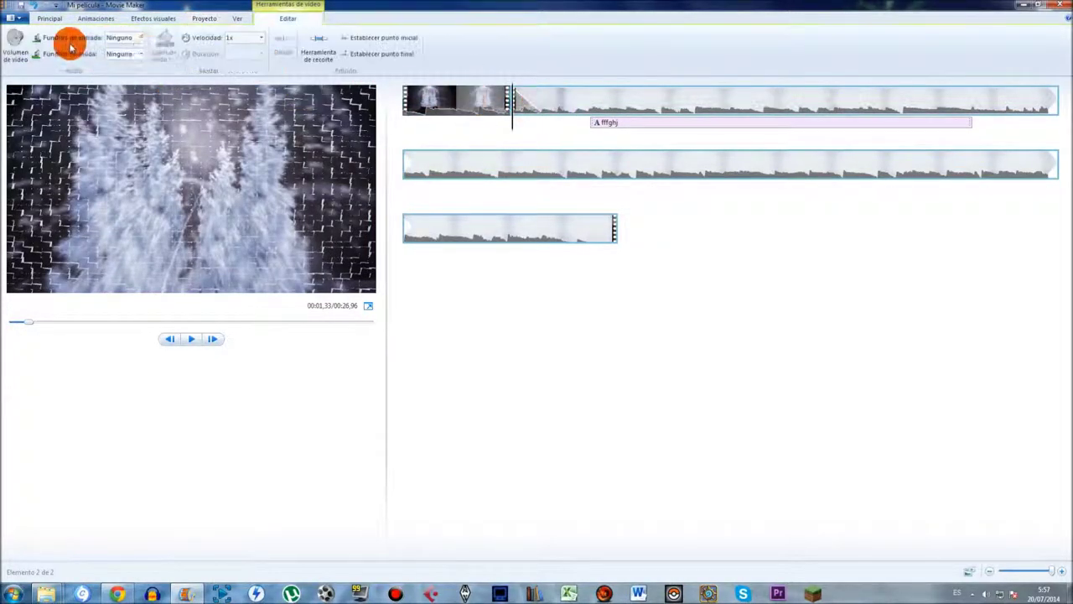
left_click(13, 40)
left_click(448, 97)
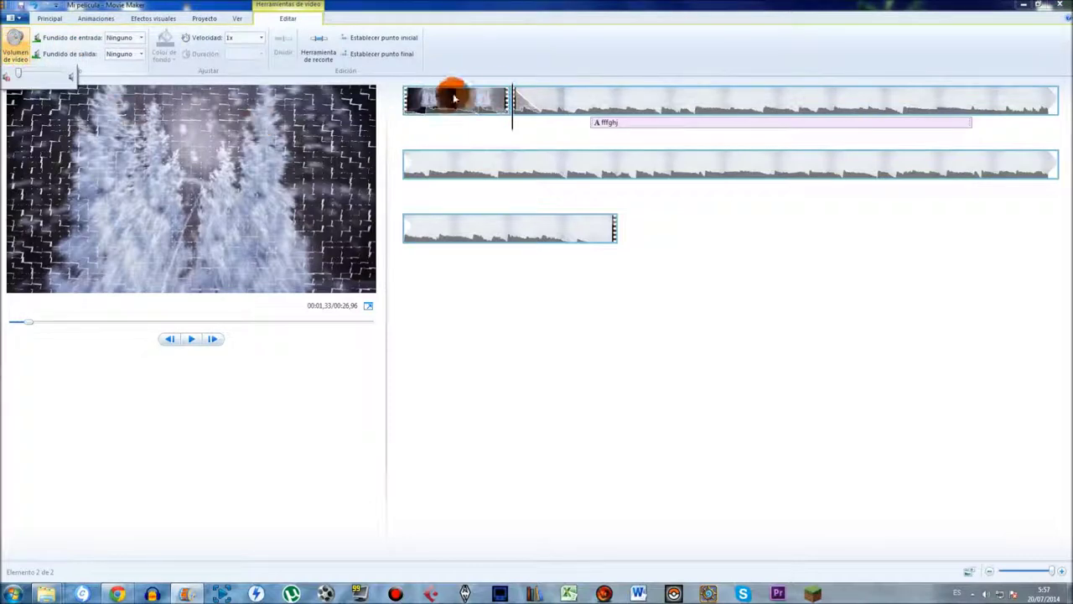
left_click(24, 39)
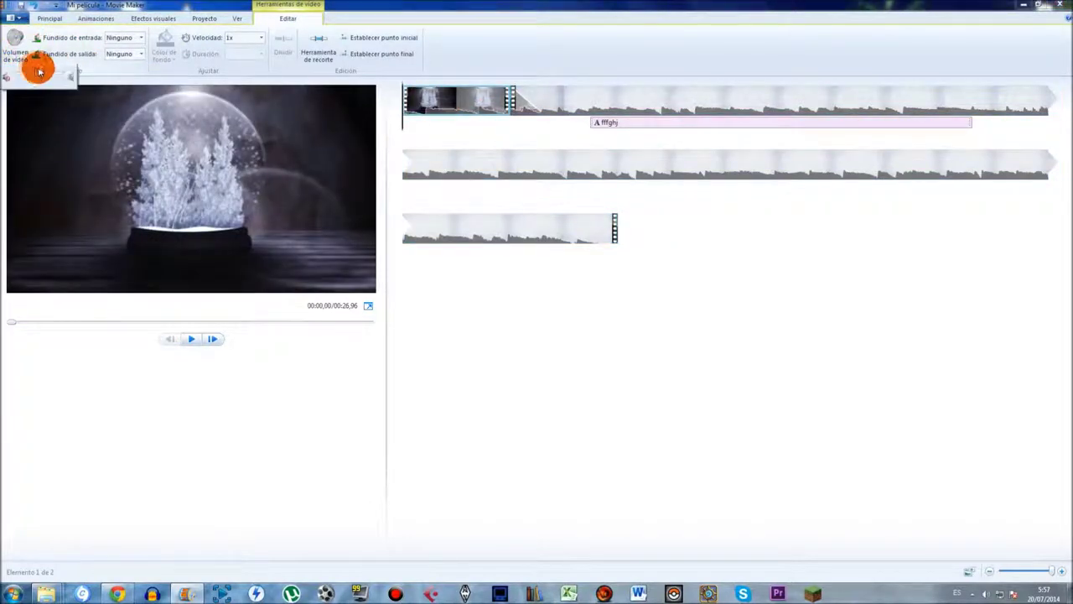
left_click(34, 76)
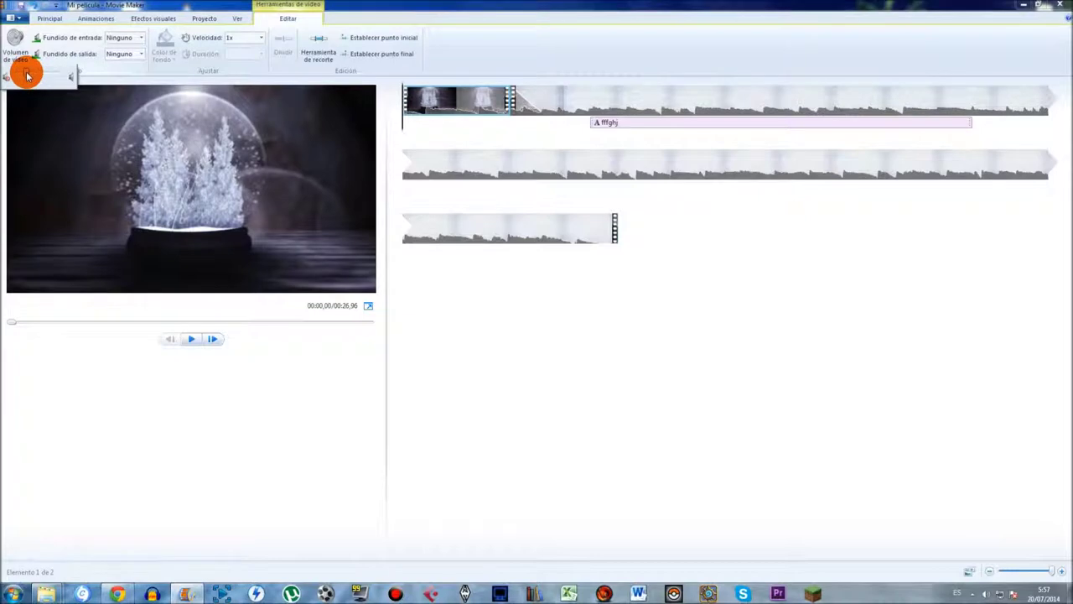
Play the beginning of the second clip to preview how the caption appears over it
left_click(513, 98)
key("space")
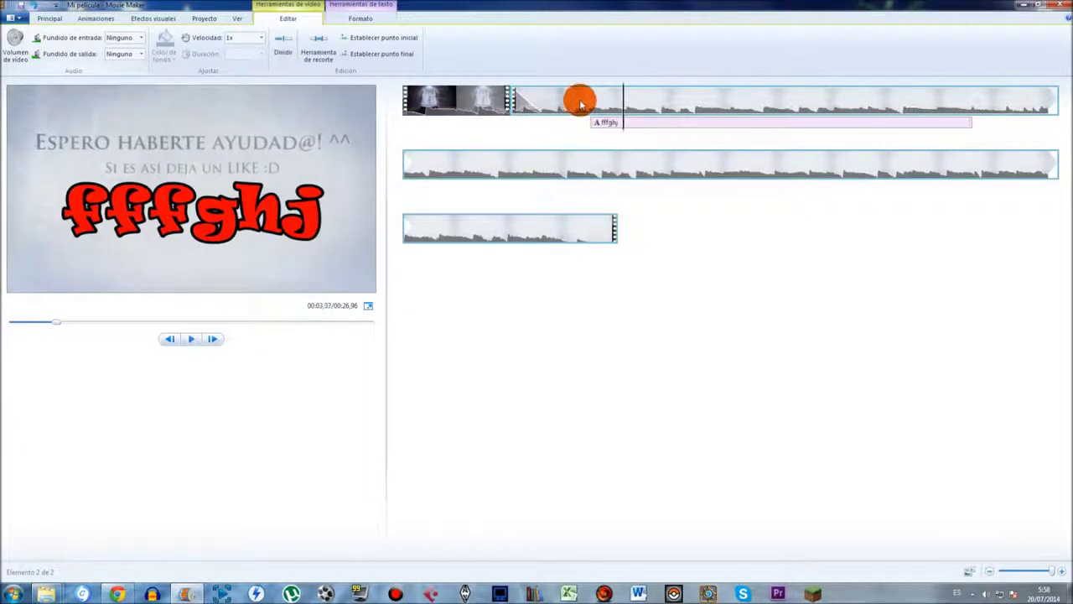
left_click(568, 102)
key("space")
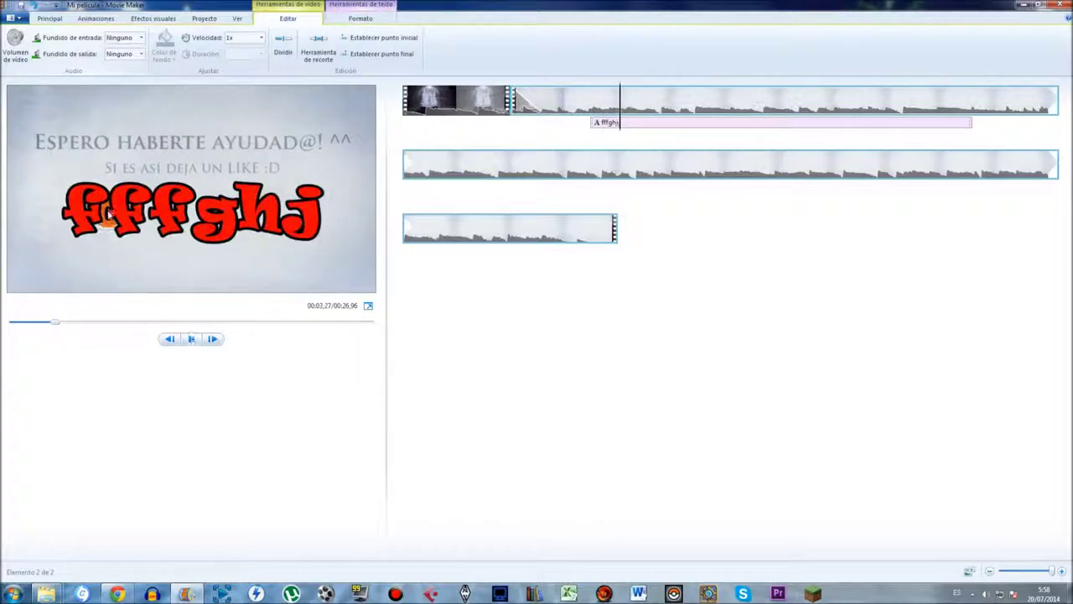
Add a second line "hjg" to the caption and reposition the text near the middle of the frame
left_click(109, 214)
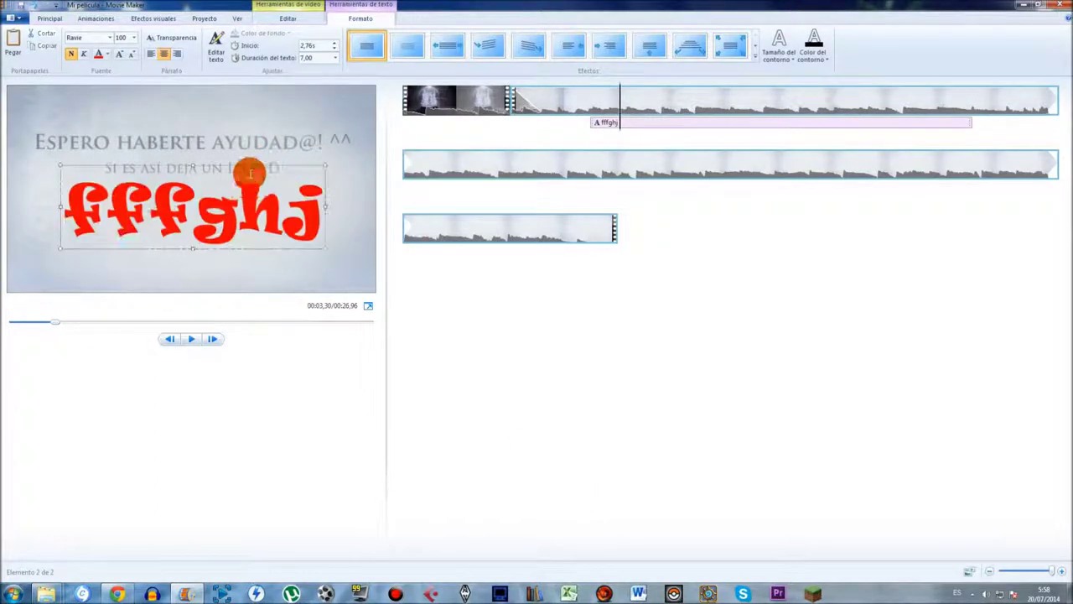
left_click_drag(252, 166, 273, 135)
key("Return")
type("hjg")
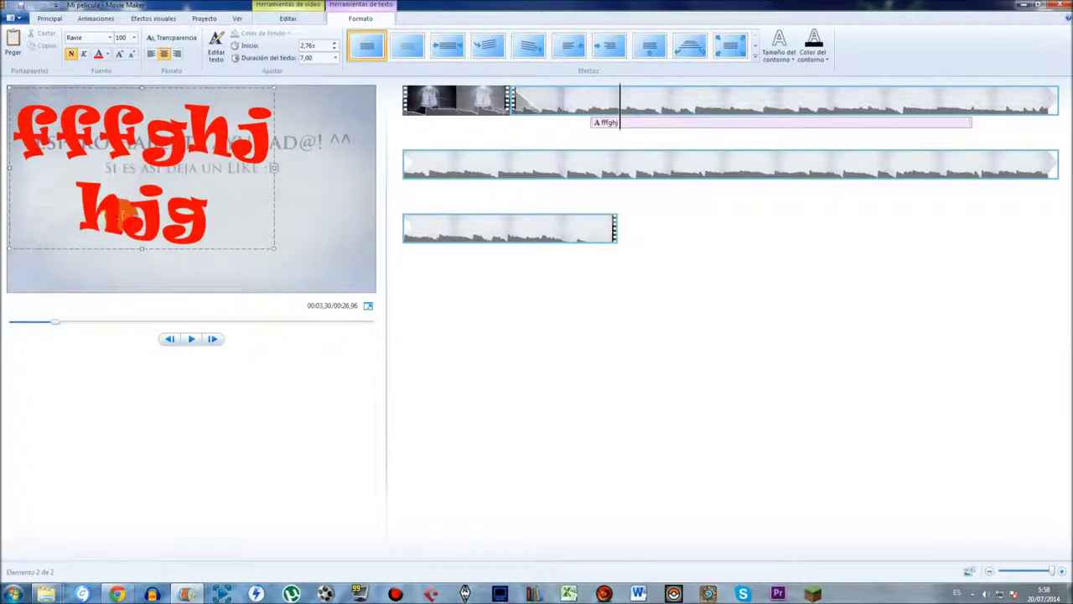
left_click(102, 115)
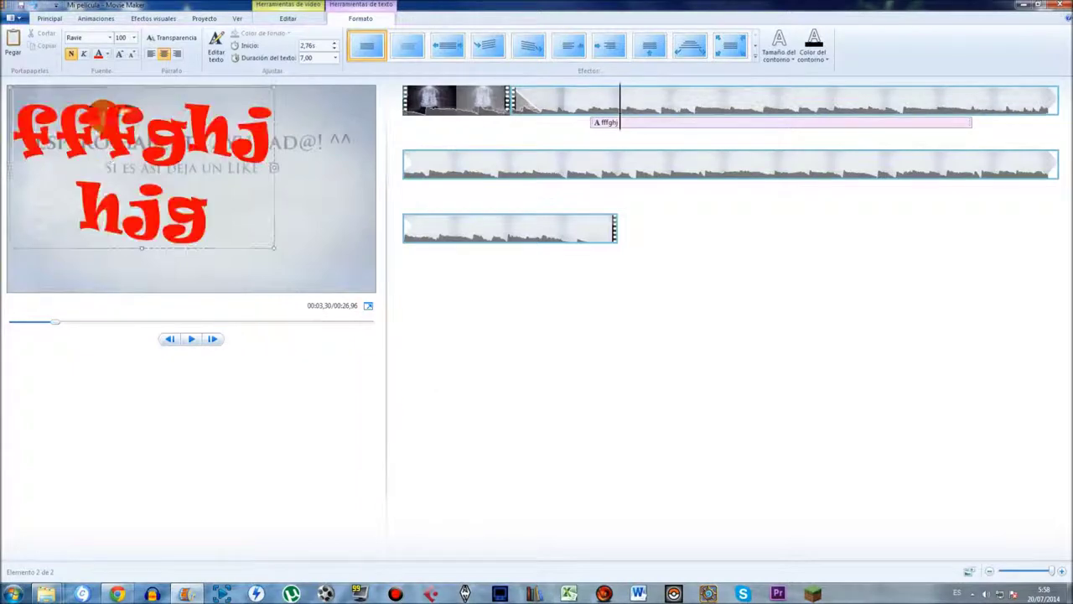
left_click_drag(130, 91, 167, 99)
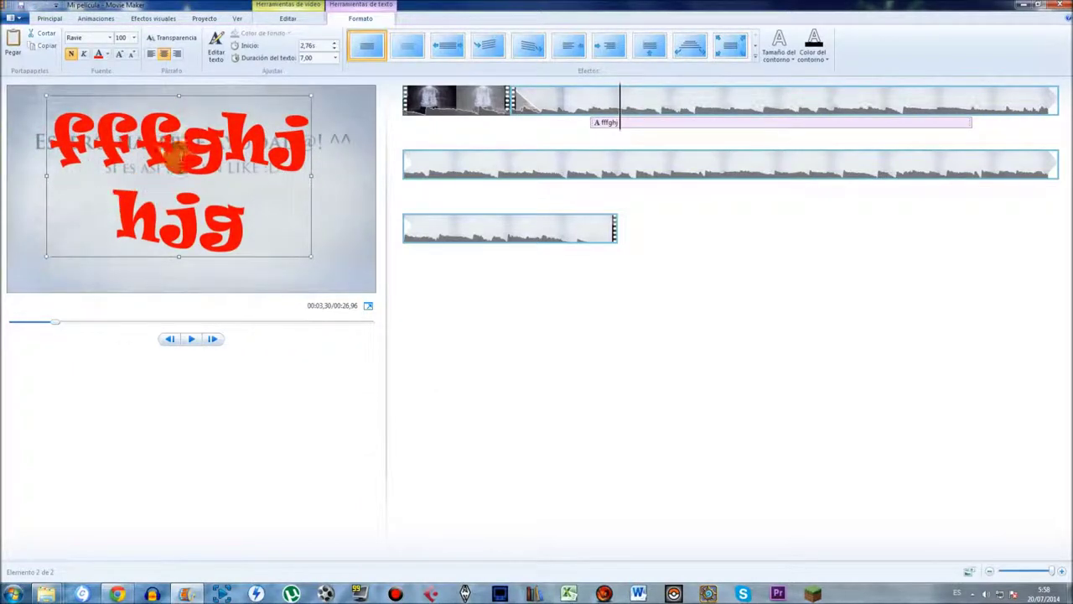
Try left and right alignment on the two-line caption text, and set it back to centred
left_click(172, 210)
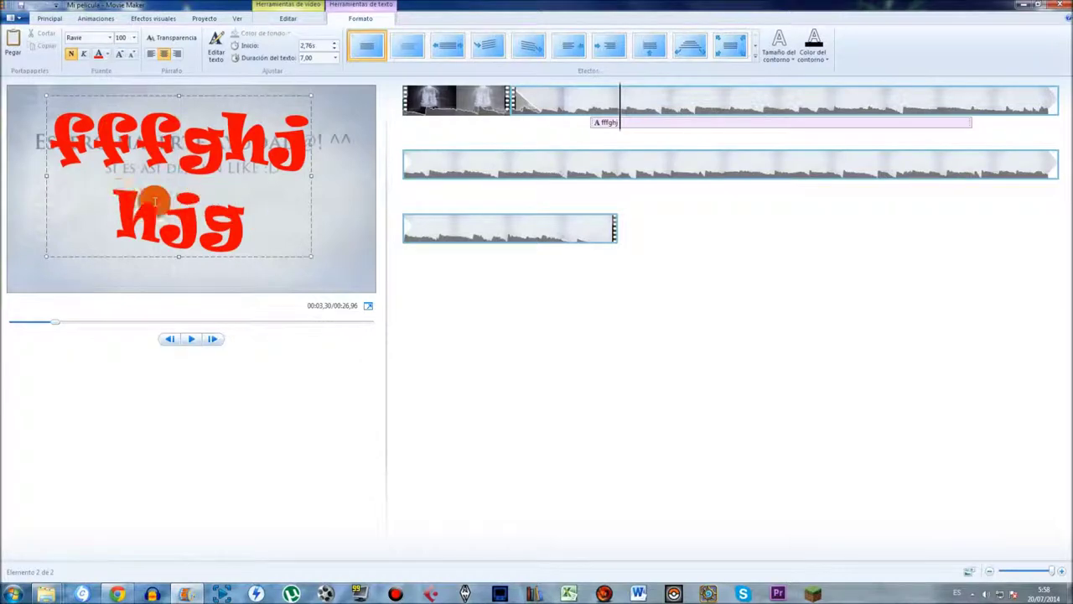
left_click(546, 395)
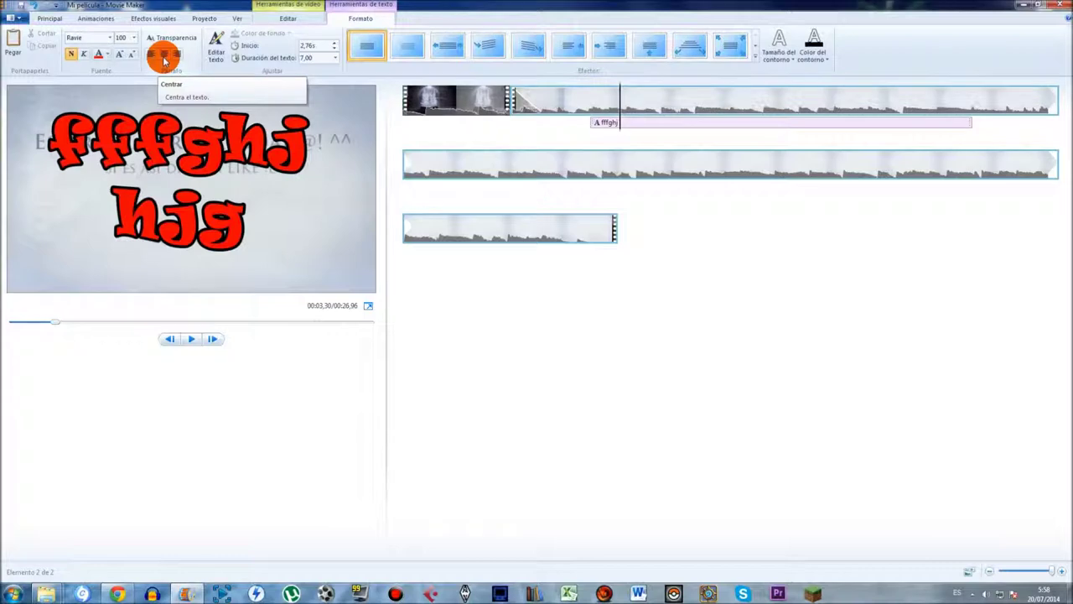
left_click(150, 57)
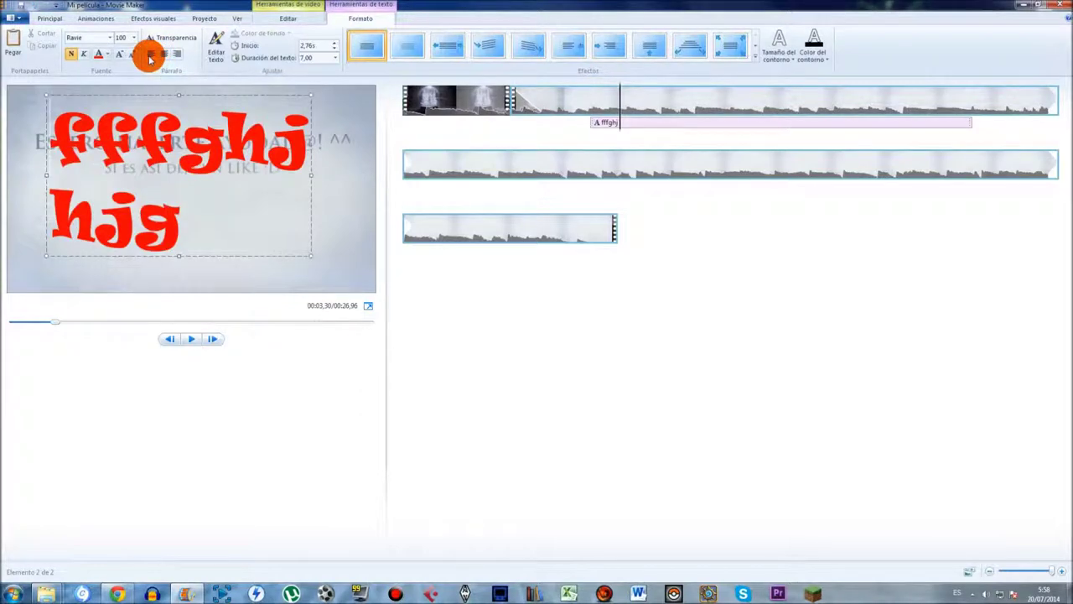
left_click(53, 149)
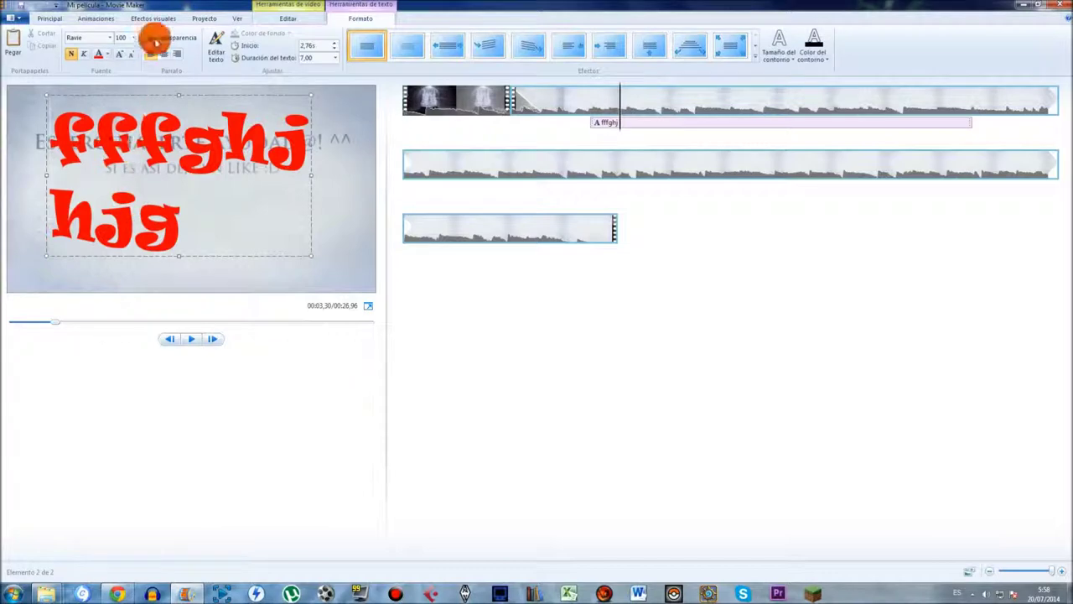
left_click(178, 54)
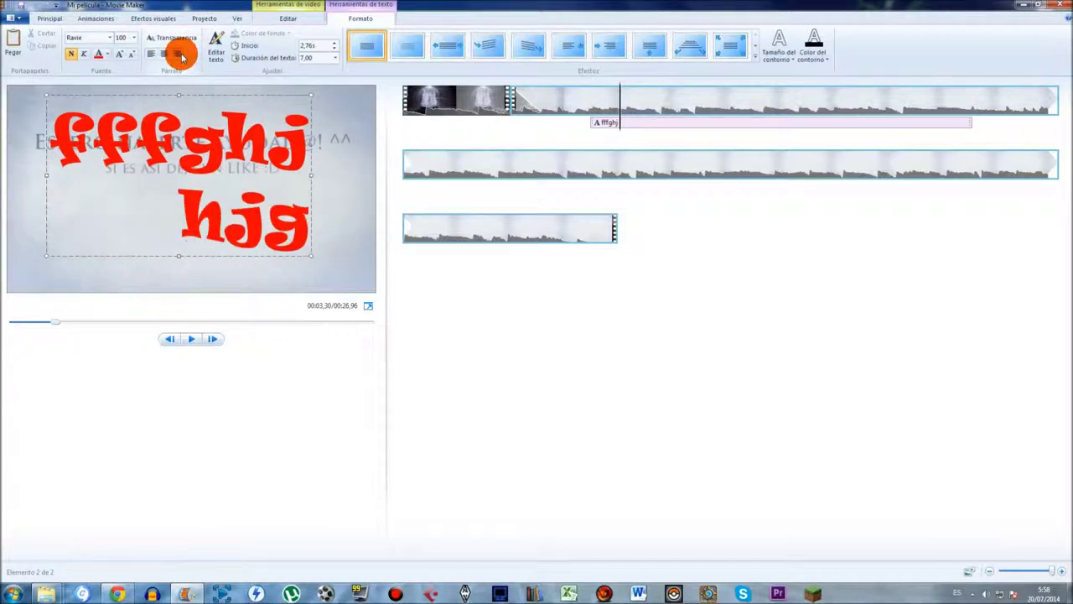
left_click(164, 53)
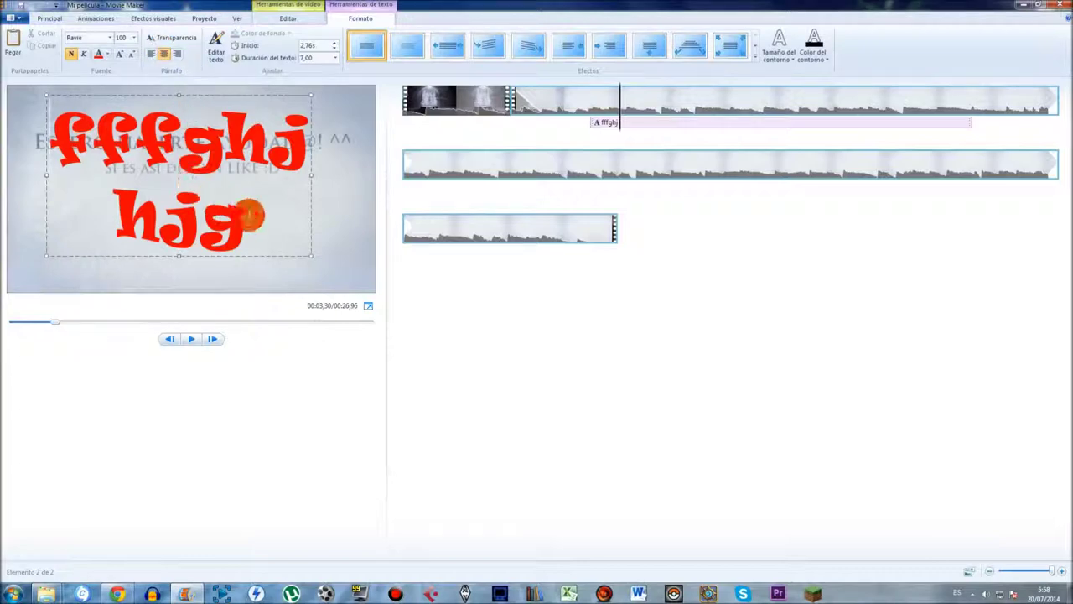
Offset the caption's second line "hjg" slightly to the right of centre by adjusting its leading spaces
left_click(248, 214)
left_click(112, 196)
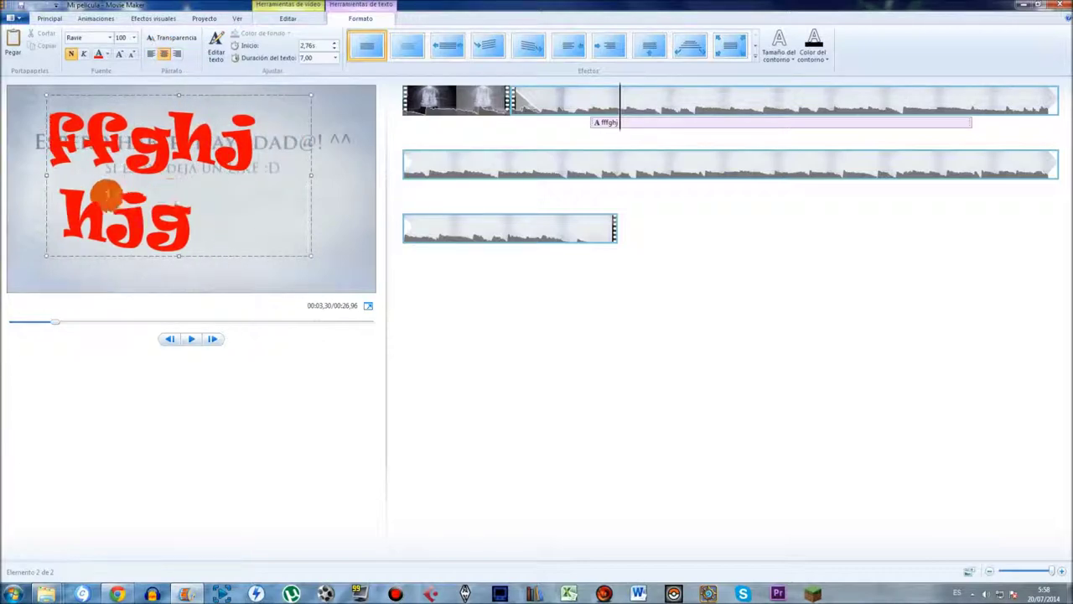
left_click(84, 191)
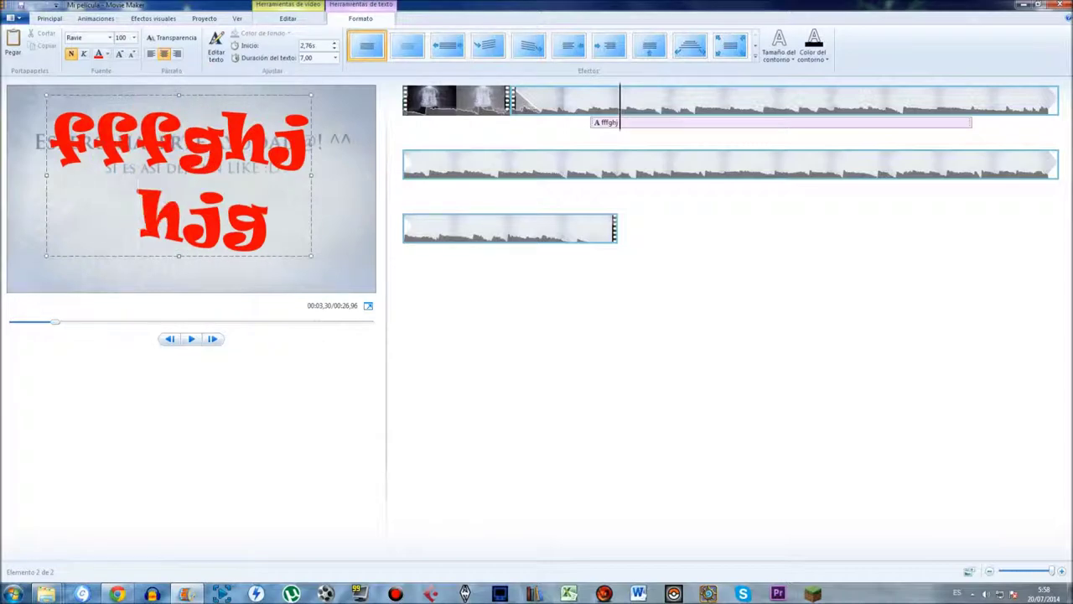
key("BackSpace")
key("BackSpace")
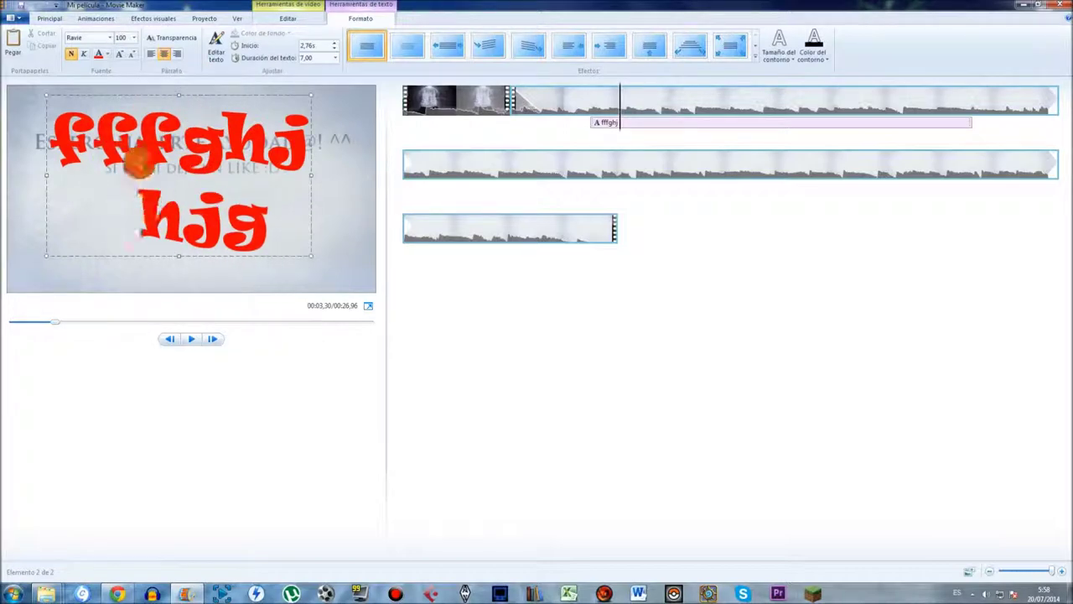
Left-align the two-line caption and remove leading spaces before "hjg" so it sits centred beneath the first line
left_click(150, 53)
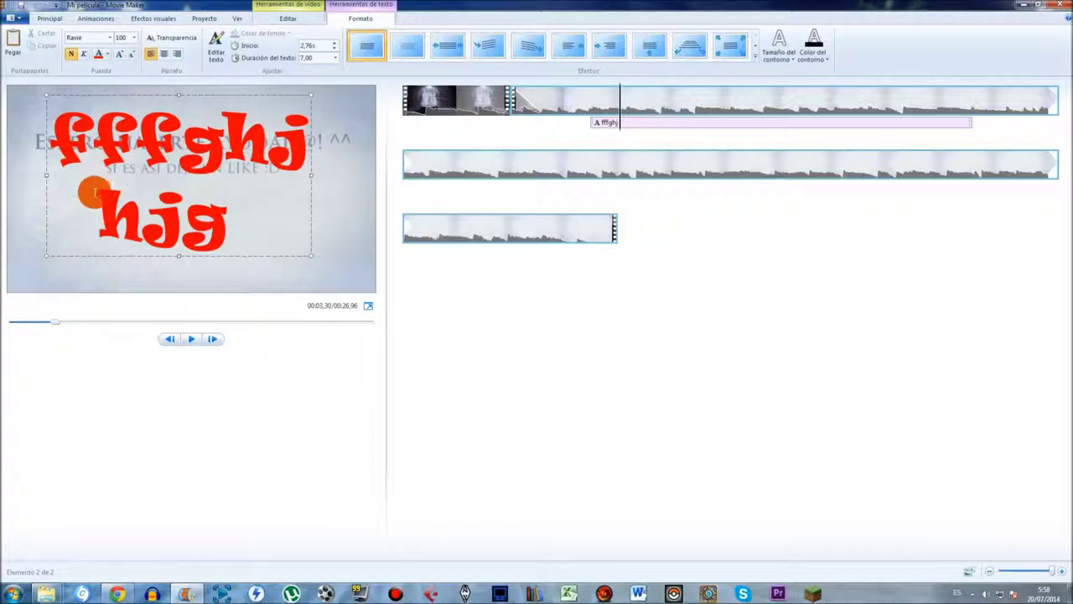
key("BackSpace")
key("BackSpace")
key("BackSpace")
key("BackSpace")
key("BackSpace")
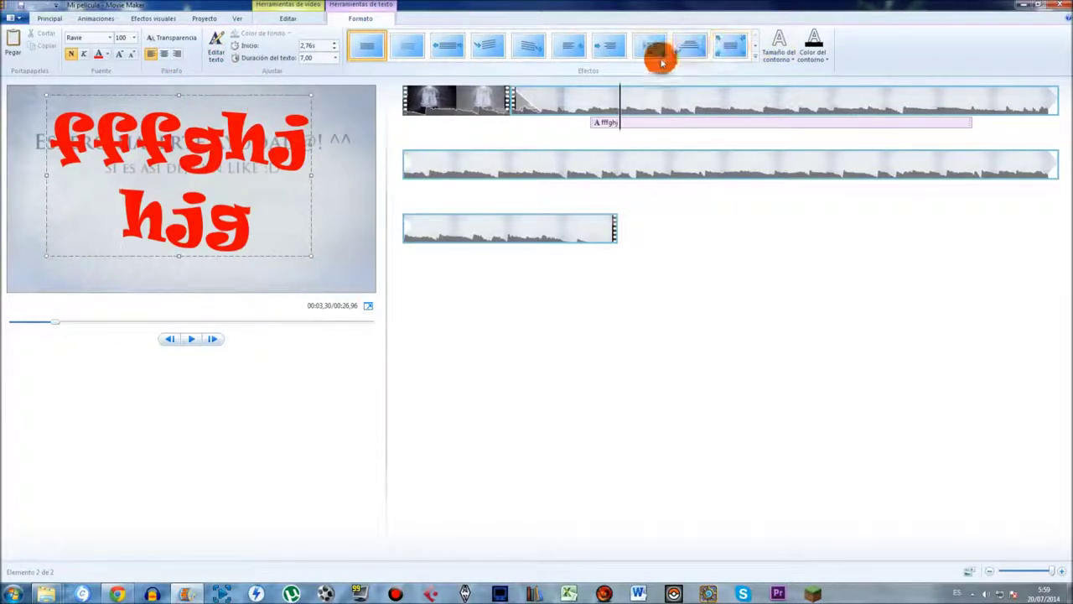
Apply the horizontal stretch text effect to the caption and play the clip around the caption's start to preview it
left_click(448, 48)
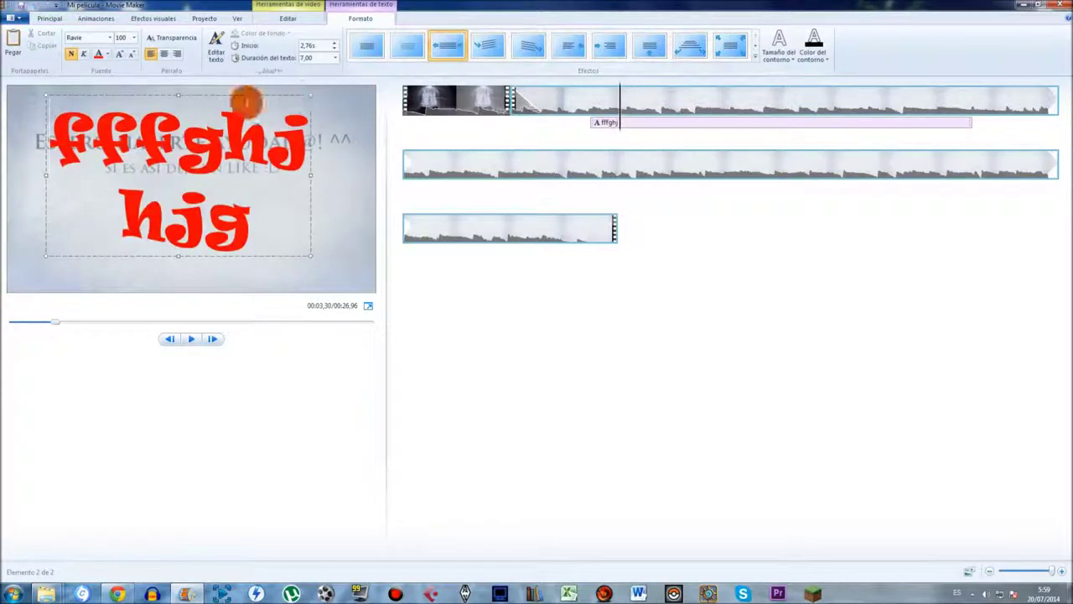
left_click(563, 170)
key("space")
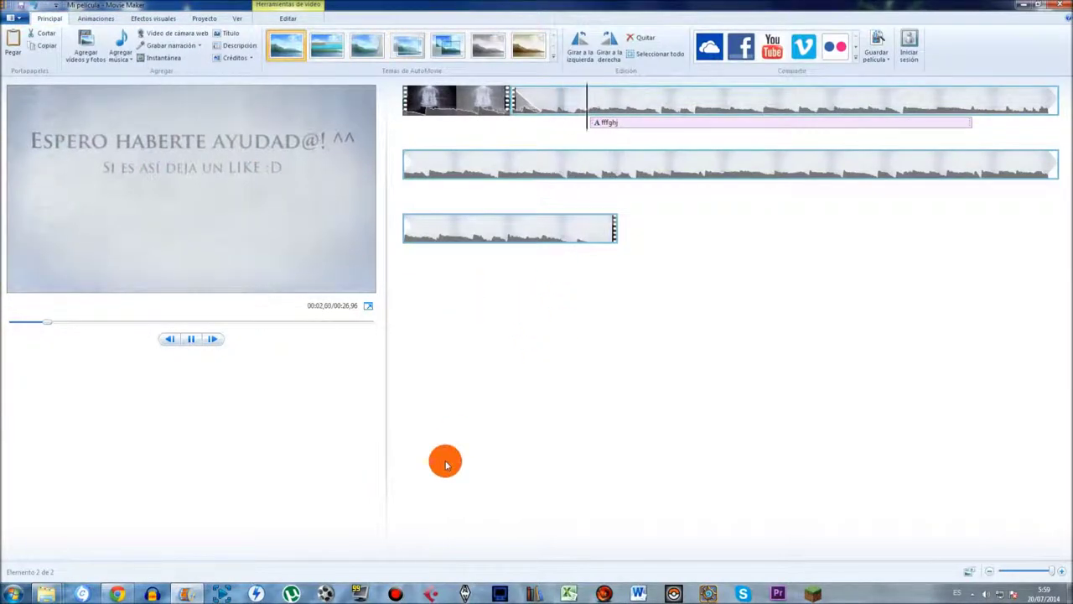
left_click(568, 94)
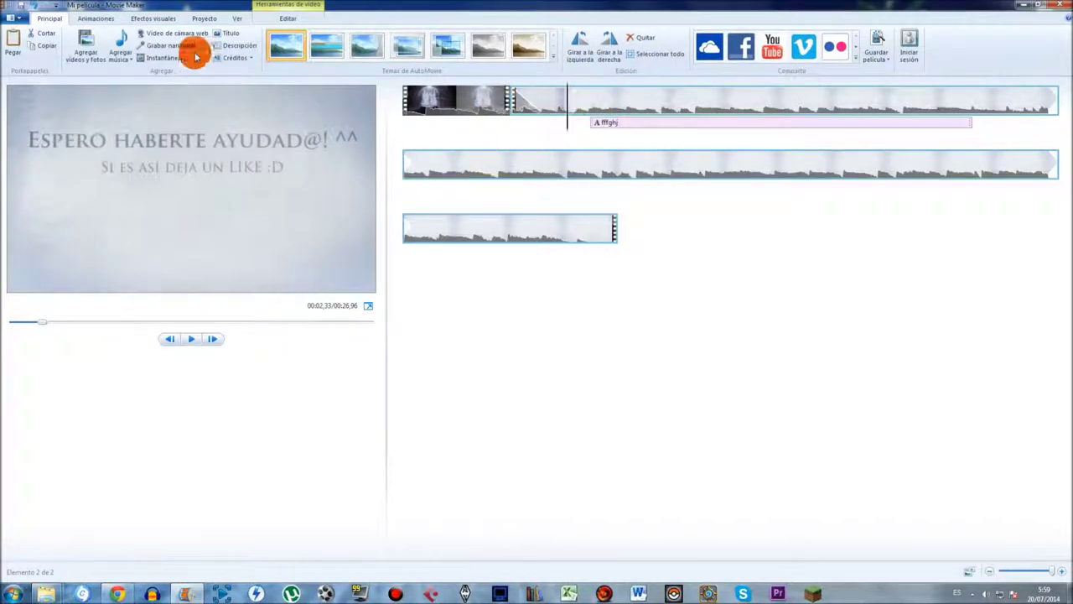
left_click(40, 5)
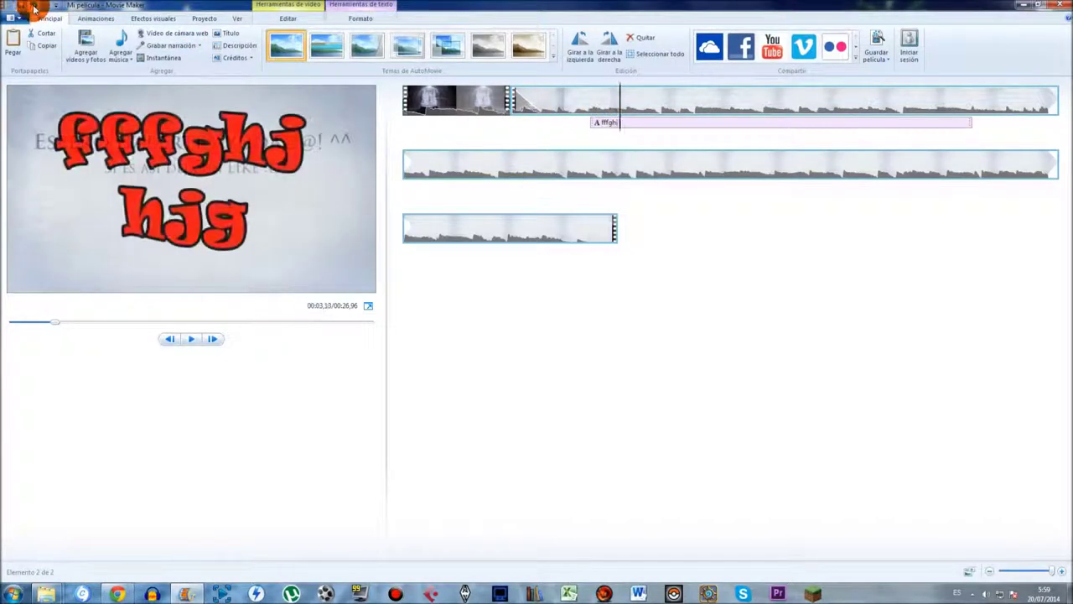
left_click(589, 96)
left_click(192, 339)
key("space")
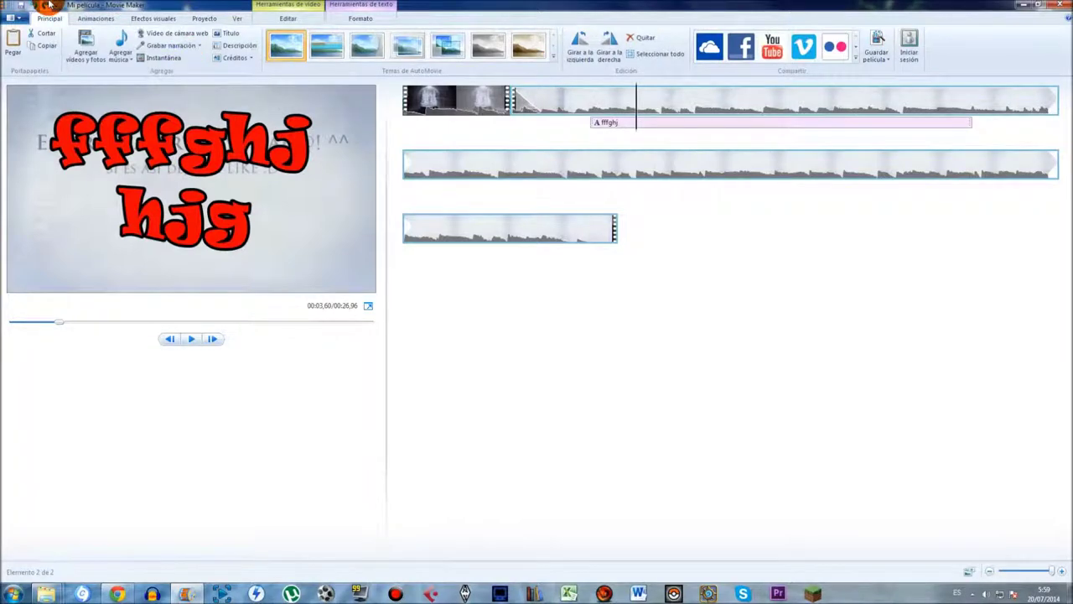
key("space")
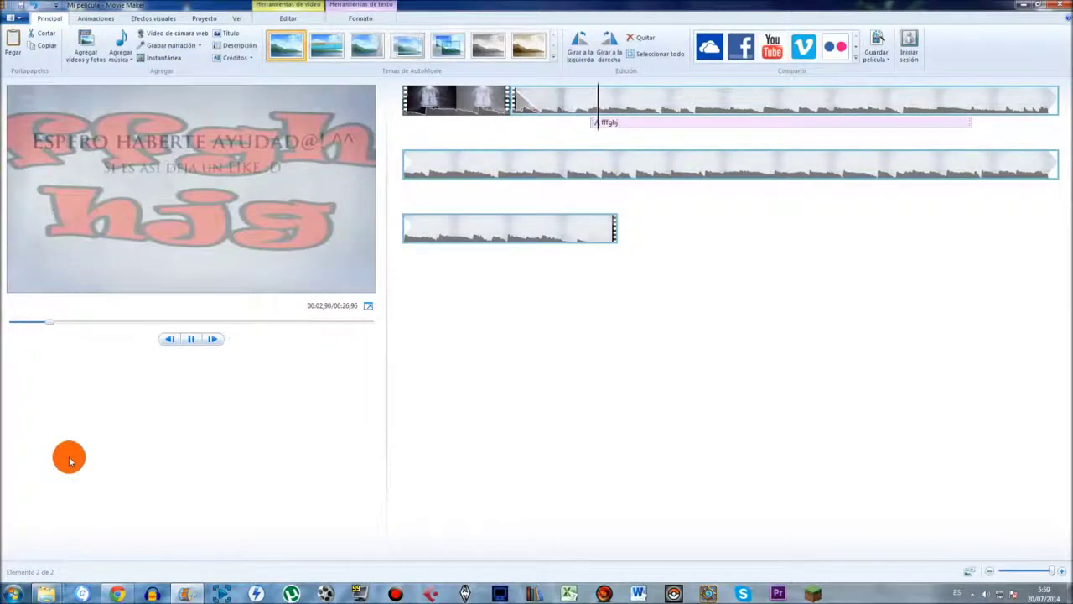
key("space")
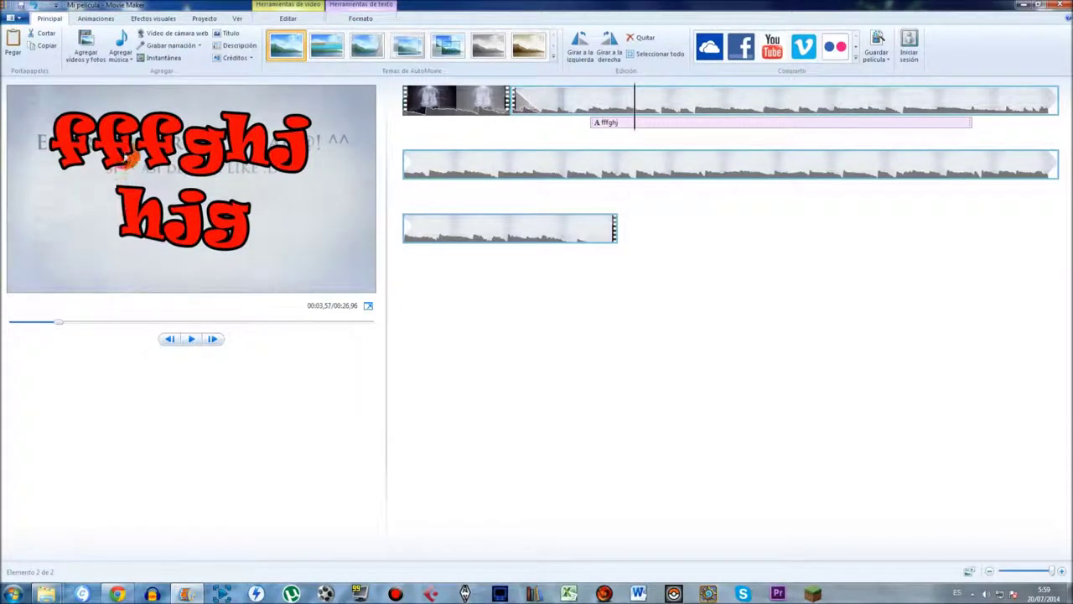
Try the caption at font size 48 placed below the outro's title text, and undo these changes
left_click(228, 107)
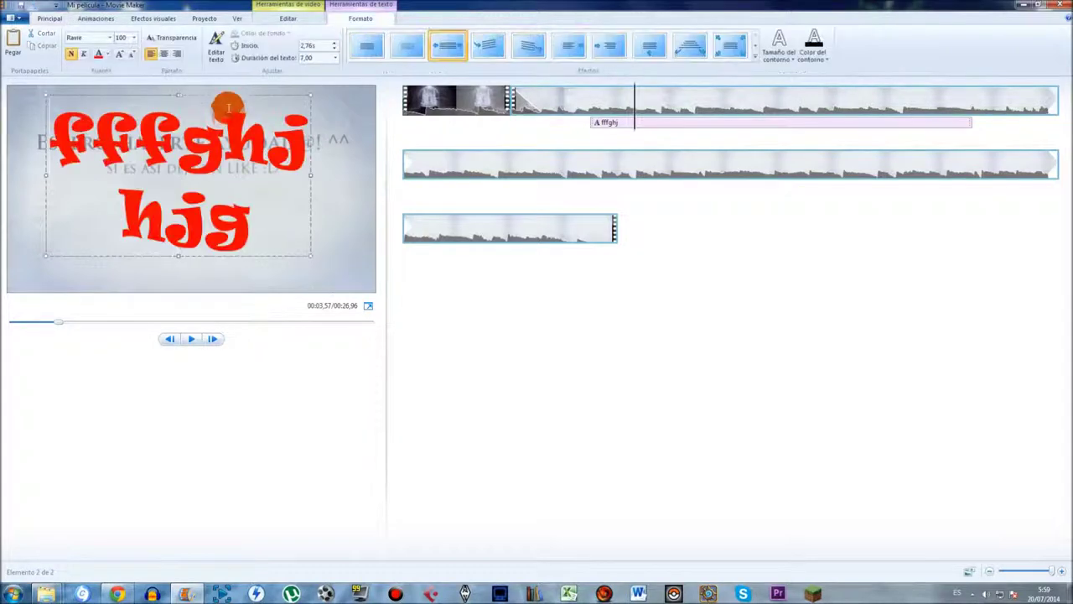
mouse_move(228, 99)
left_mouse_down()
mouse_move(188, 74)
mouse_move(240, 106)
mouse_move(192, 106)
mouse_move(235, 111)
left_mouse_up()
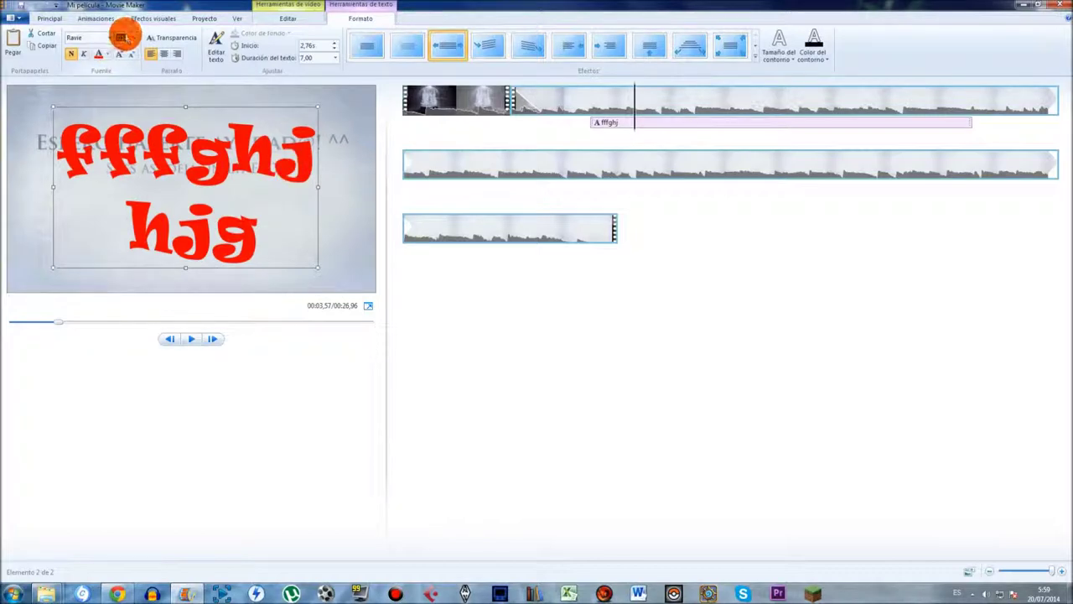
left_click(126, 37)
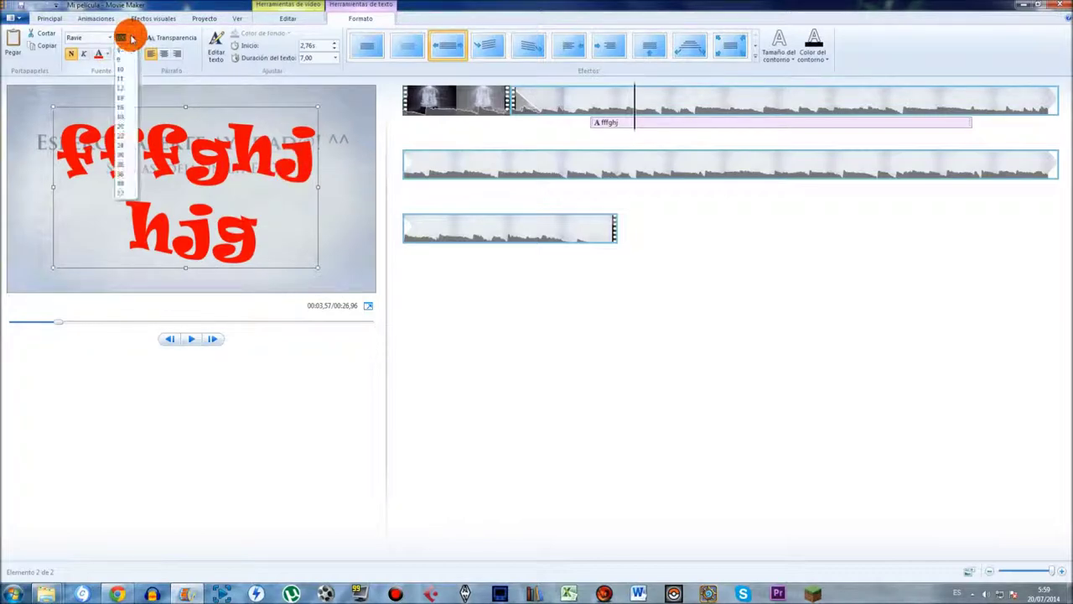
left_click(122, 183)
left_click_drag(228, 106, 250, 196)
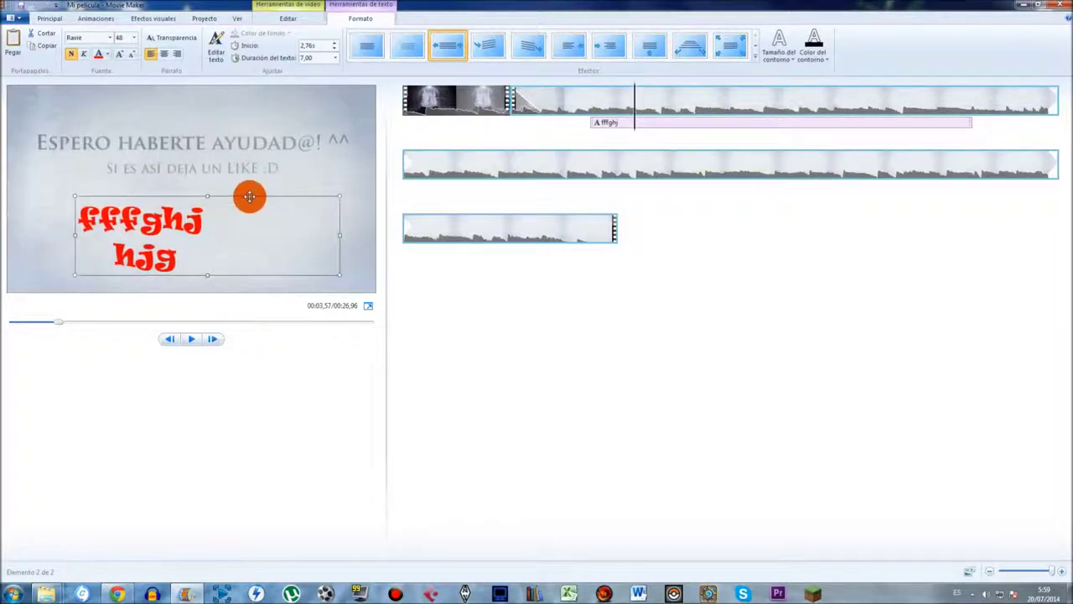
left_click(513, 332)
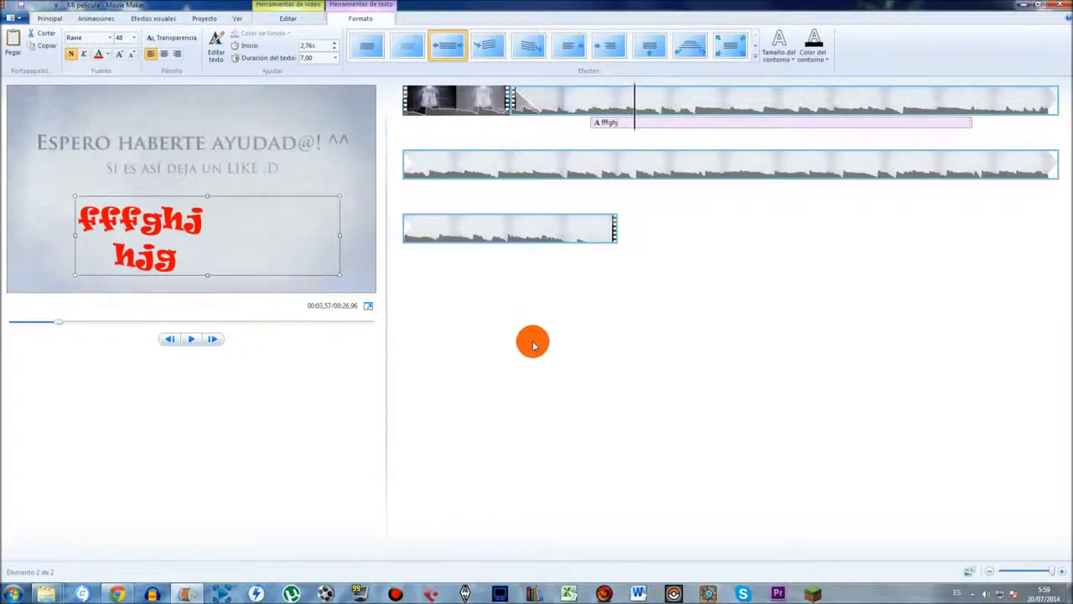
left_click(37, 13)
left_click_drag(414, 129, 635, 107)
Select the caption text in the preview and open its transparency setting
left_click(167, 120)
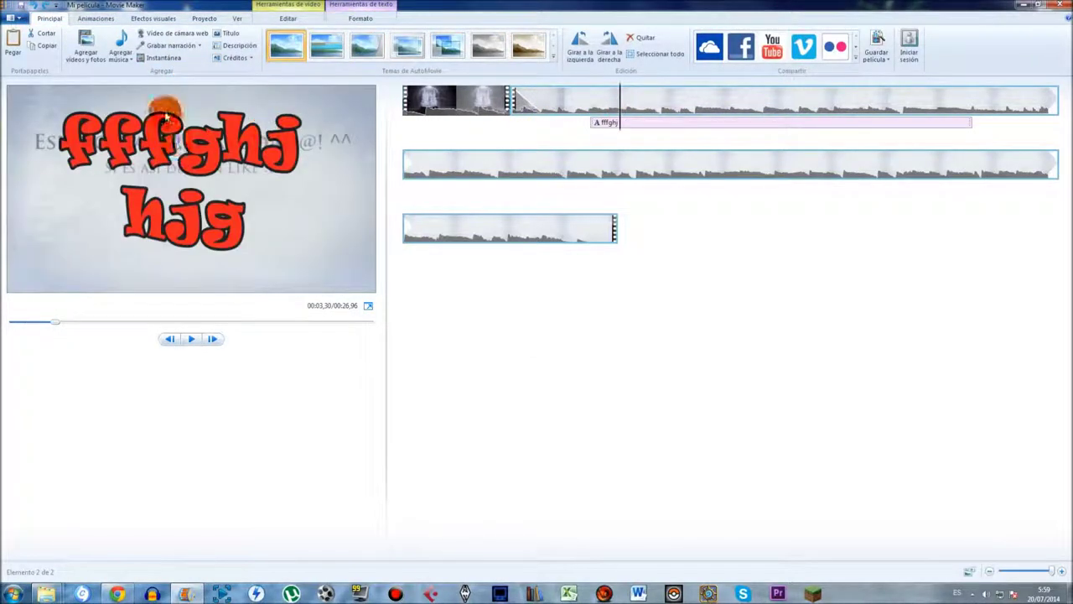
left_click(202, 117)
left_click(165, 40)
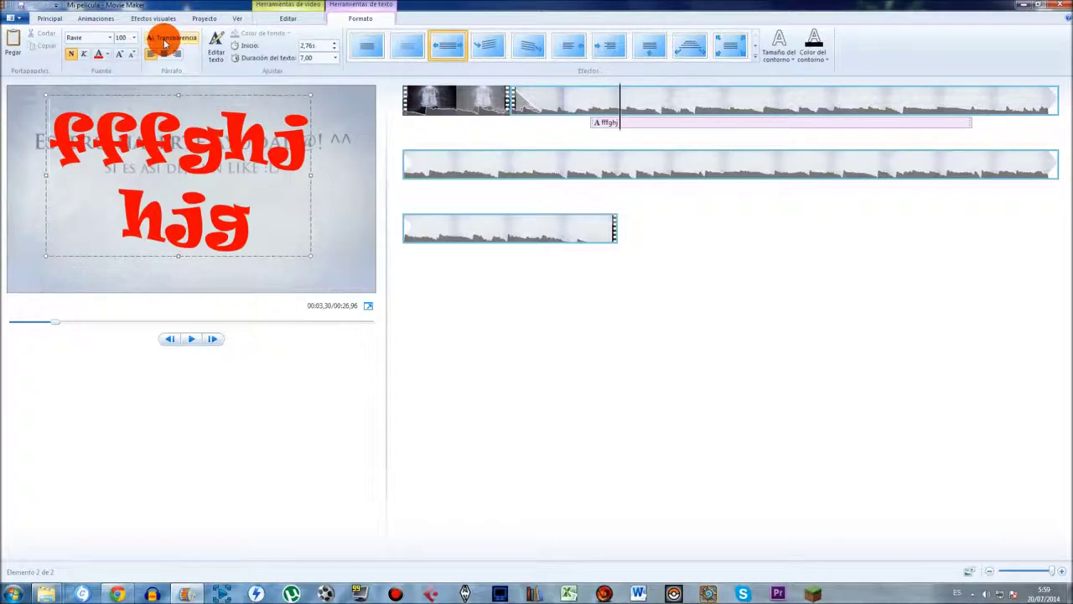
left_click(161, 39)
left_click(150, 117)
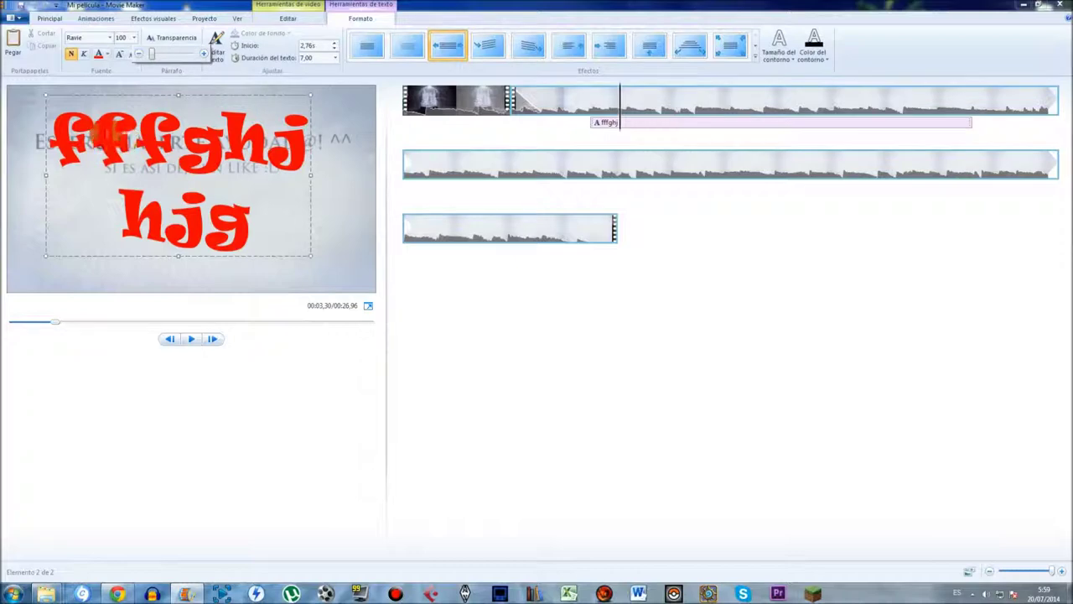
left_click(176, 161)
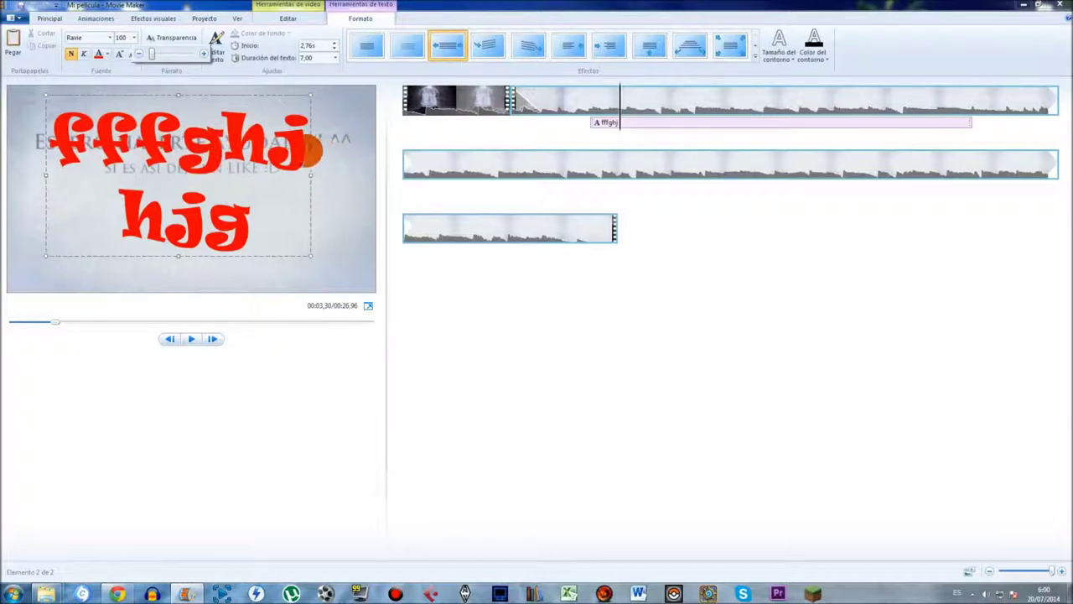
Move the caption box slightly to the right within the frame
mouse_move(239, 94)
left_mouse_down()
mouse_move(294, 103)
mouse_move(259, 91)
mouse_move(259, 101)
mouse_move(280, 95)
mouse_move(272, 120)
mouse_move(280, 95)
left_mouse_up()
left_click(276, 182)
left_click(333, 174)
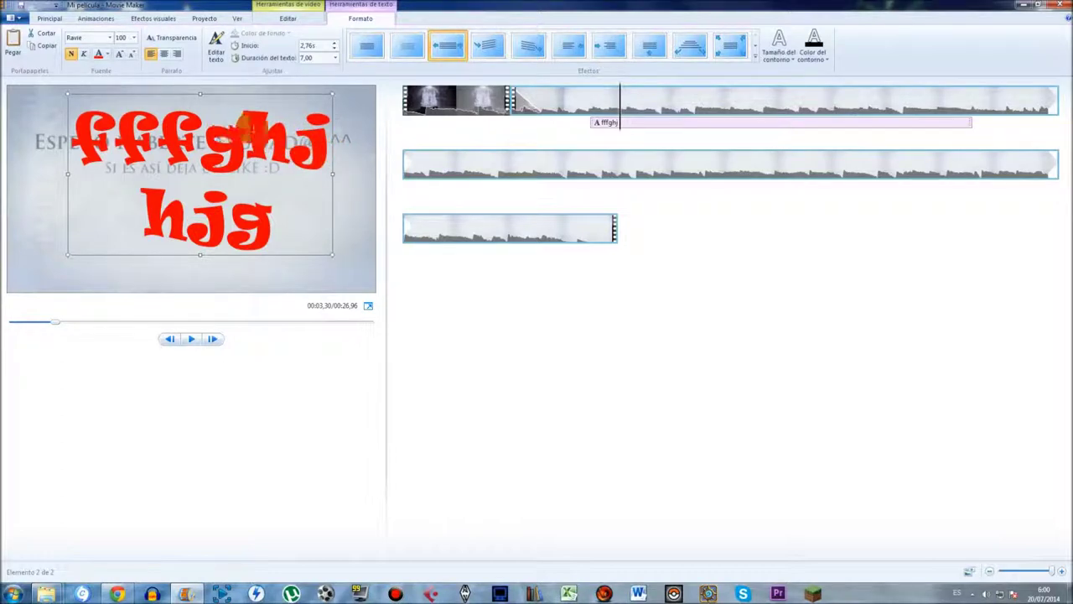
Make the caption text roughly half transparent and nudge its box slightly downward
left_click(160, 39)
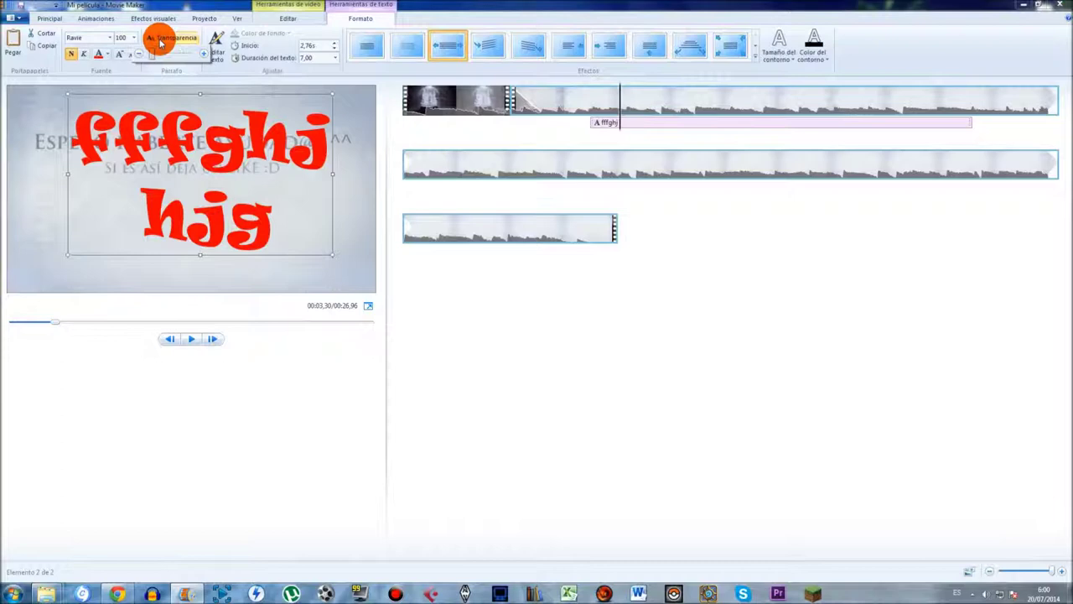
mouse_move(153, 53)
left_mouse_down()
mouse_move(191, 58)
mouse_move(109, 53)
mouse_move(149, 55)
left_mouse_up()
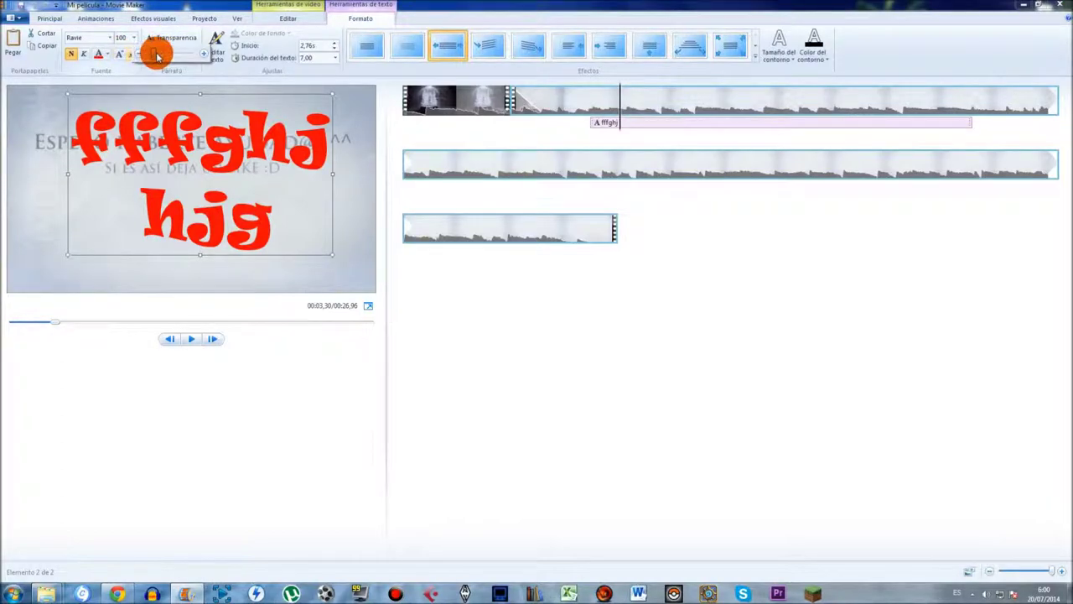
left_click_drag(154, 53, 55, 149)
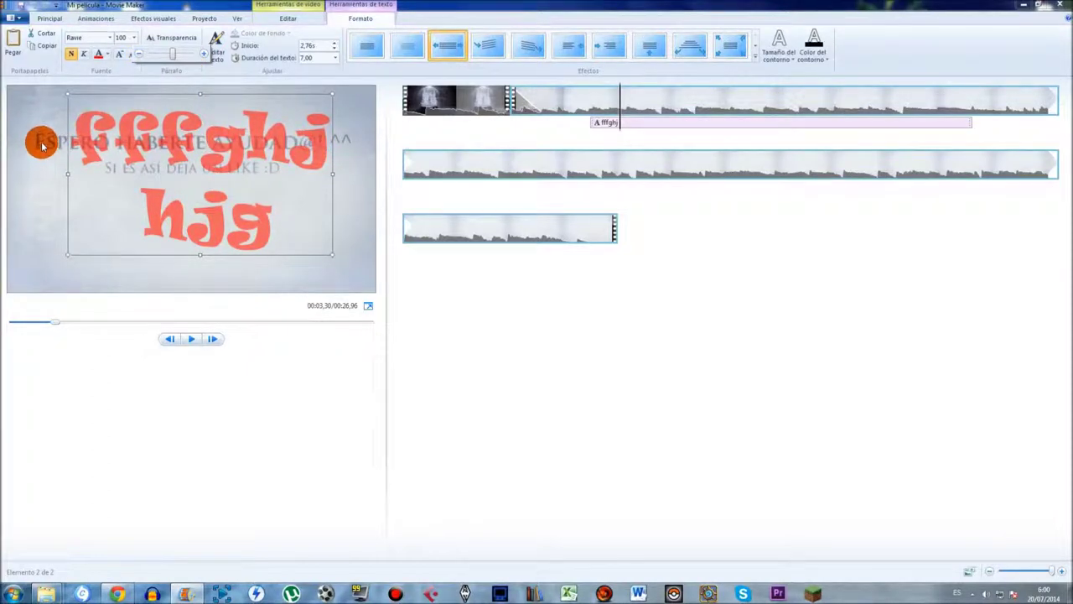
left_click_drag(44, 136, 19, 146)
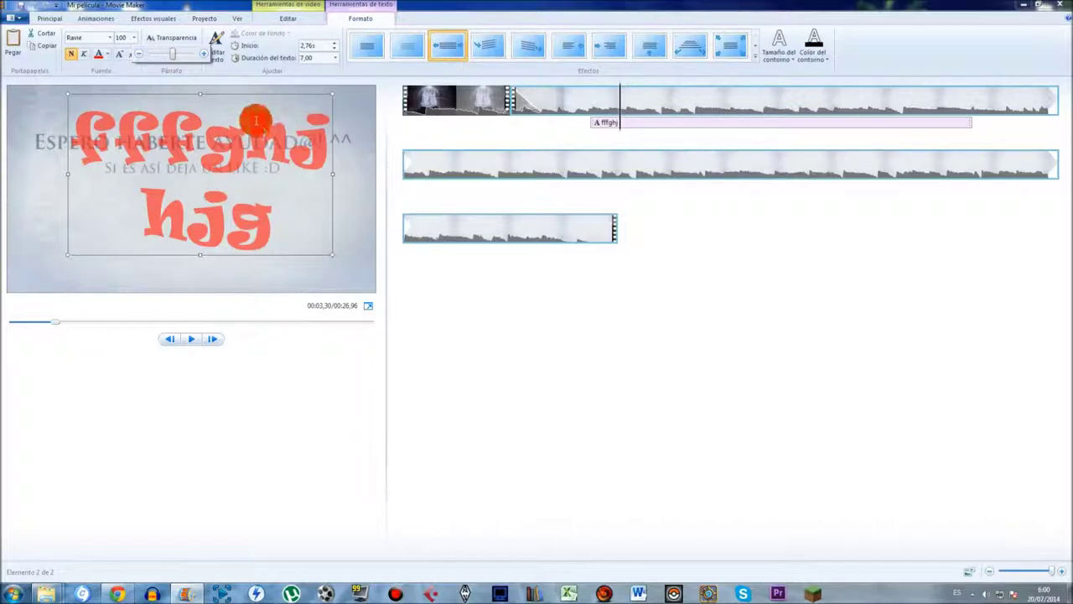
mouse_move(252, 95)
left_mouse_down()
mouse_move(242, 104)
mouse_move(251, 98)
left_mouse_up()
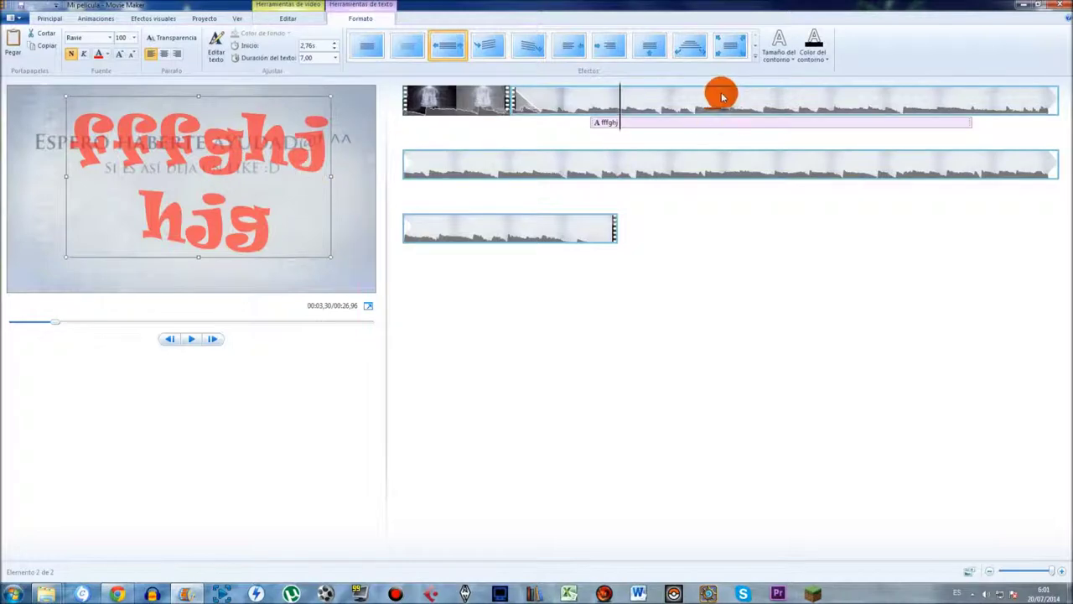
Check the semi-transparent caption at about 4.3 seconds and view the editing commands available for the second clip
left_click(675, 99)
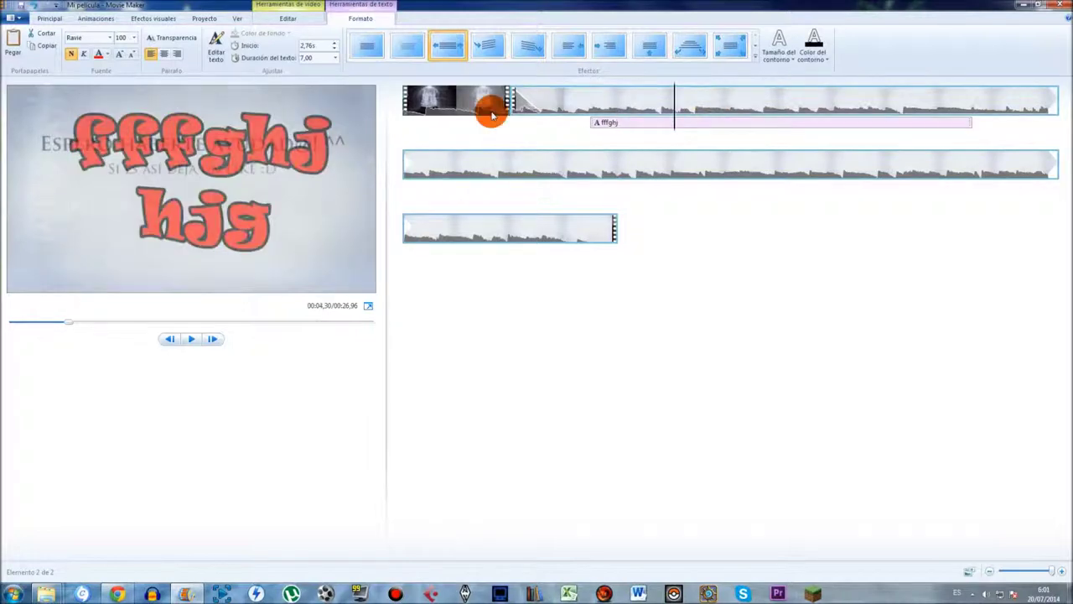
right_click(688, 104)
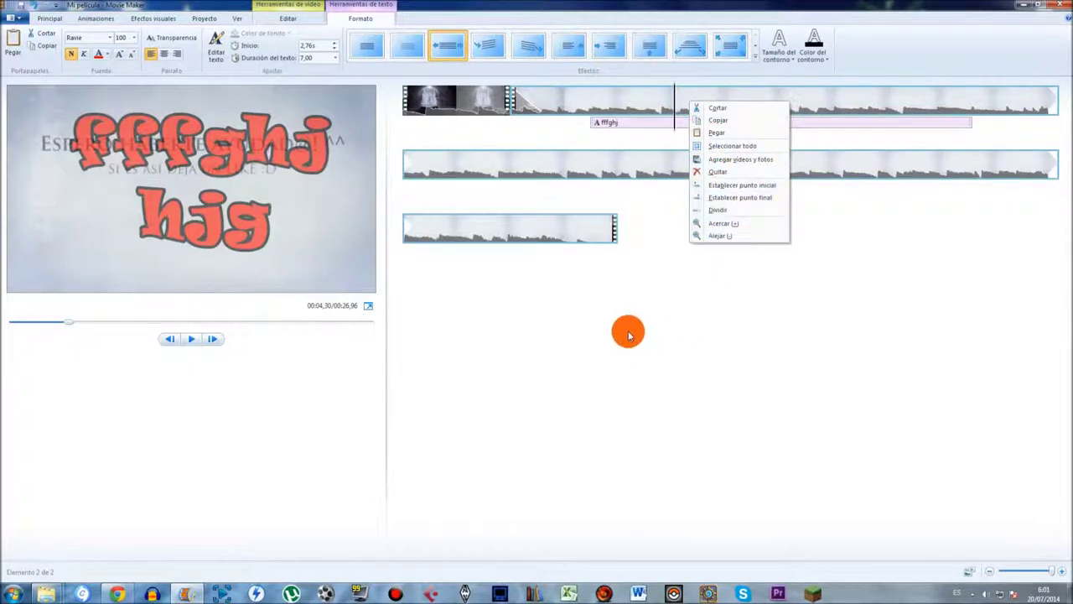
left_click(593, 322)
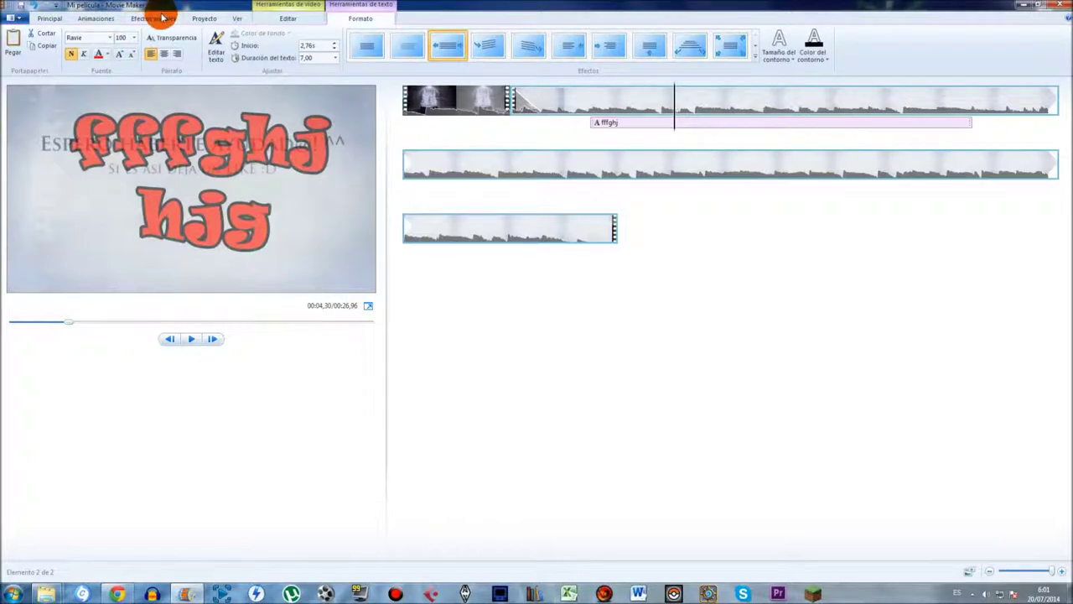
Apply the Cinematográfico visual effect to the second clip and preview it in an enlarged preview area
left_click(163, 17)
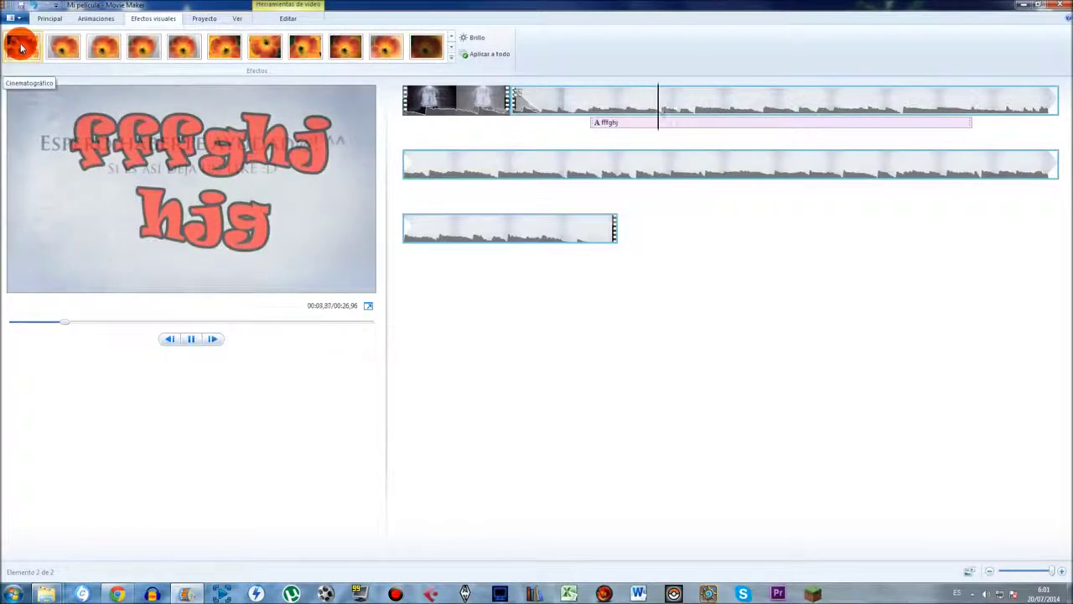
left_click(21, 48)
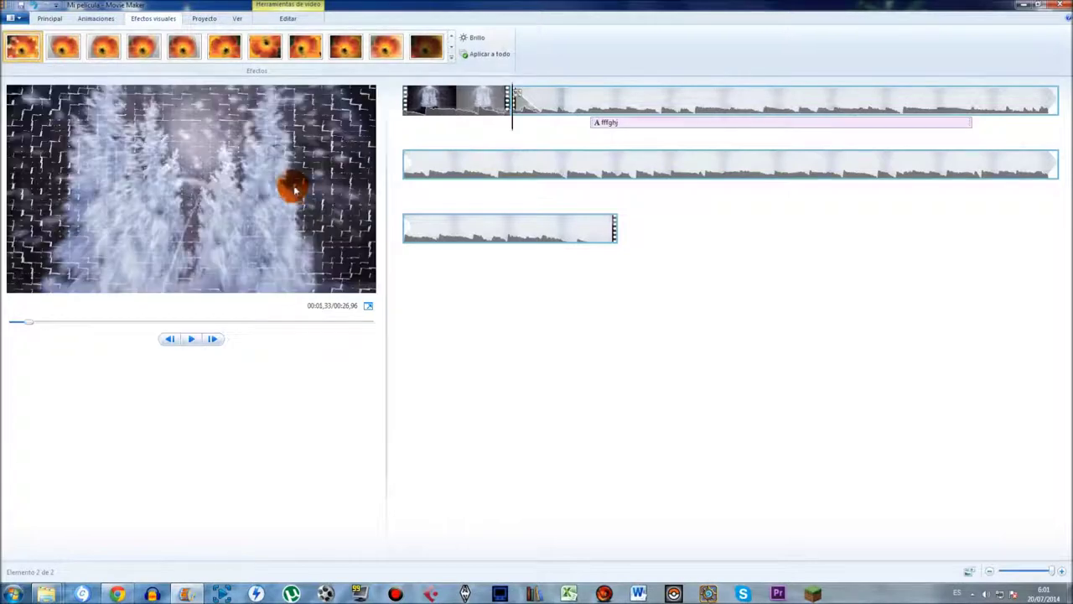
left_click(567, 103)
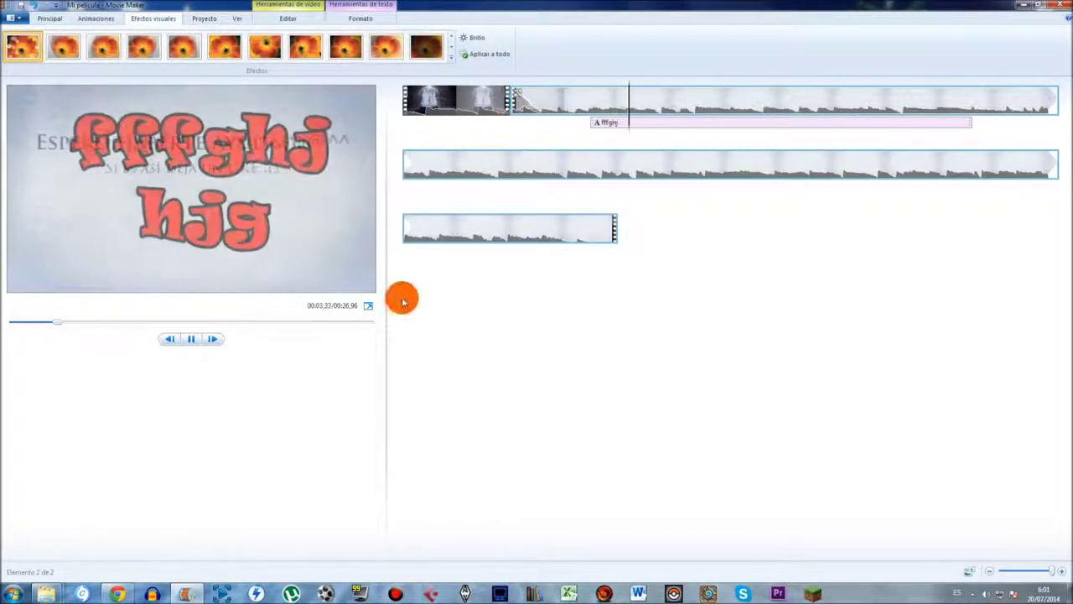
left_click_drag(388, 329, 592, 338)
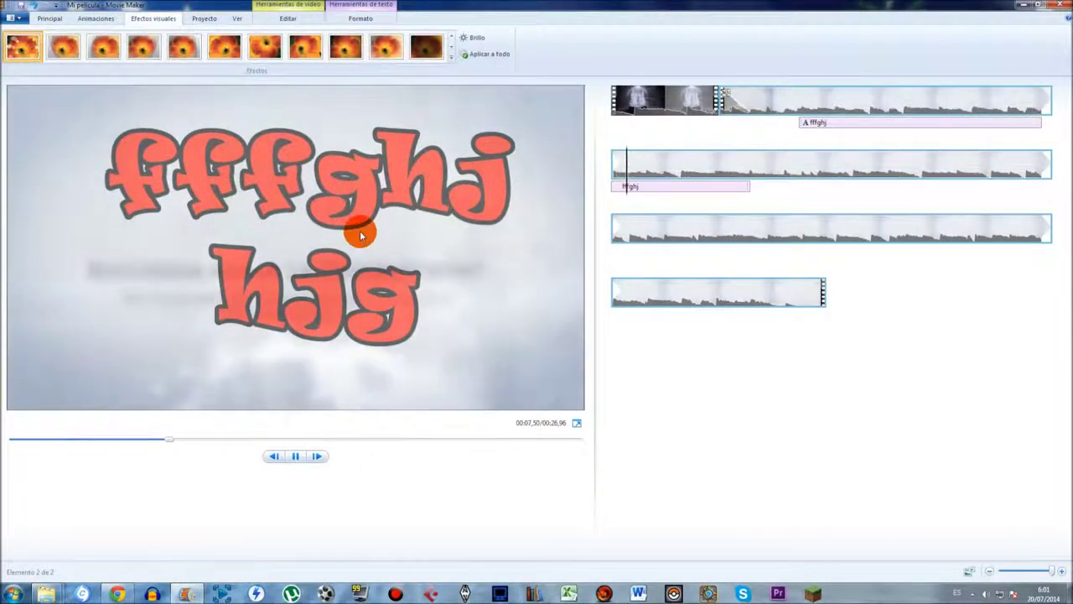
left_click(643, 174)
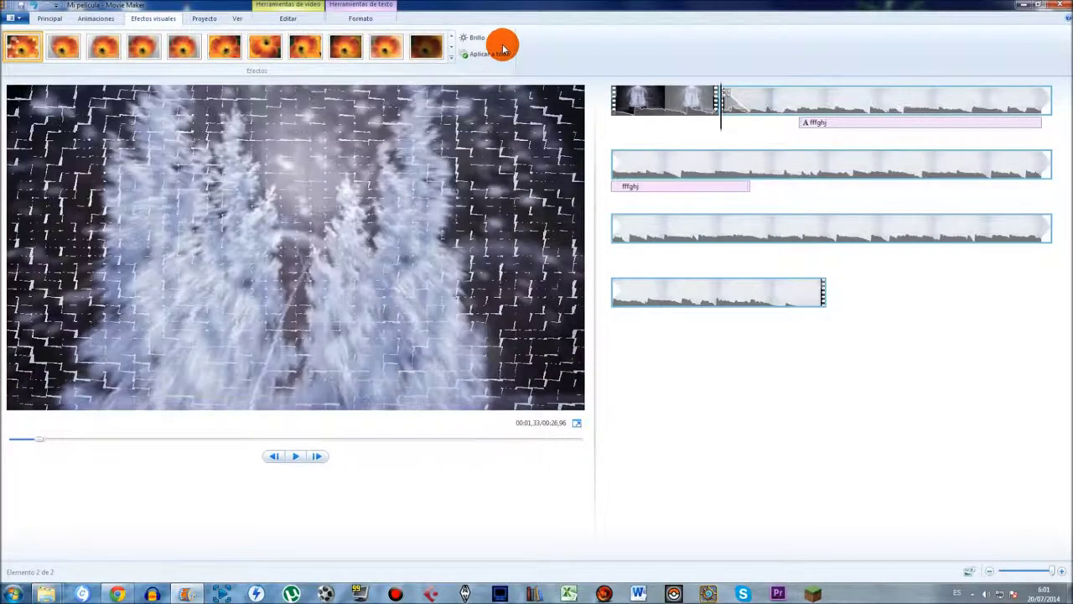
Set the second clip's playback speed to 8x and play back the accelerated clip
left_click(341, 19)
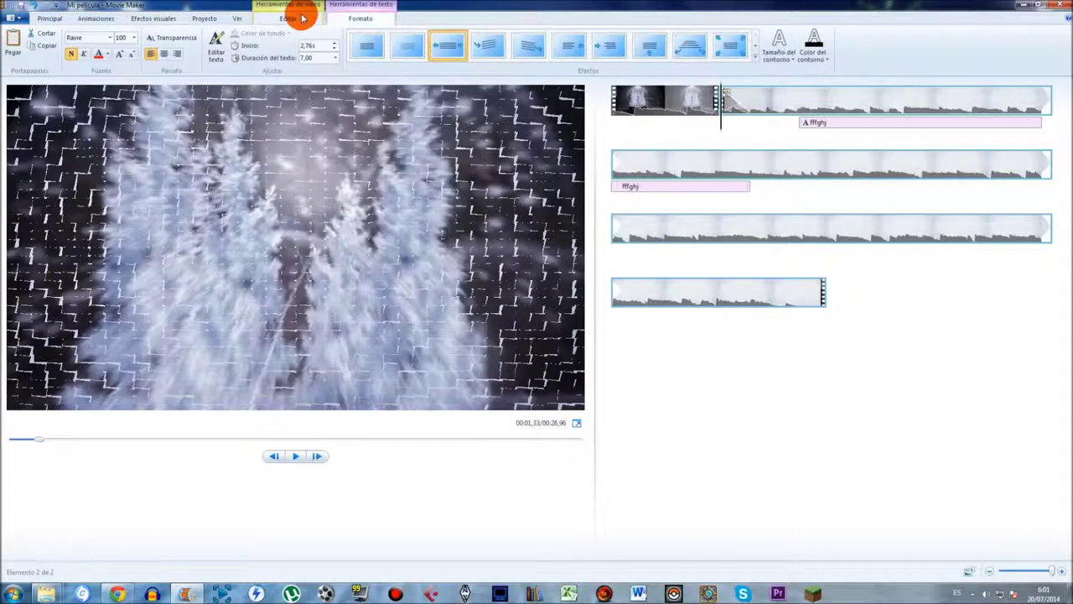
left_click(301, 18)
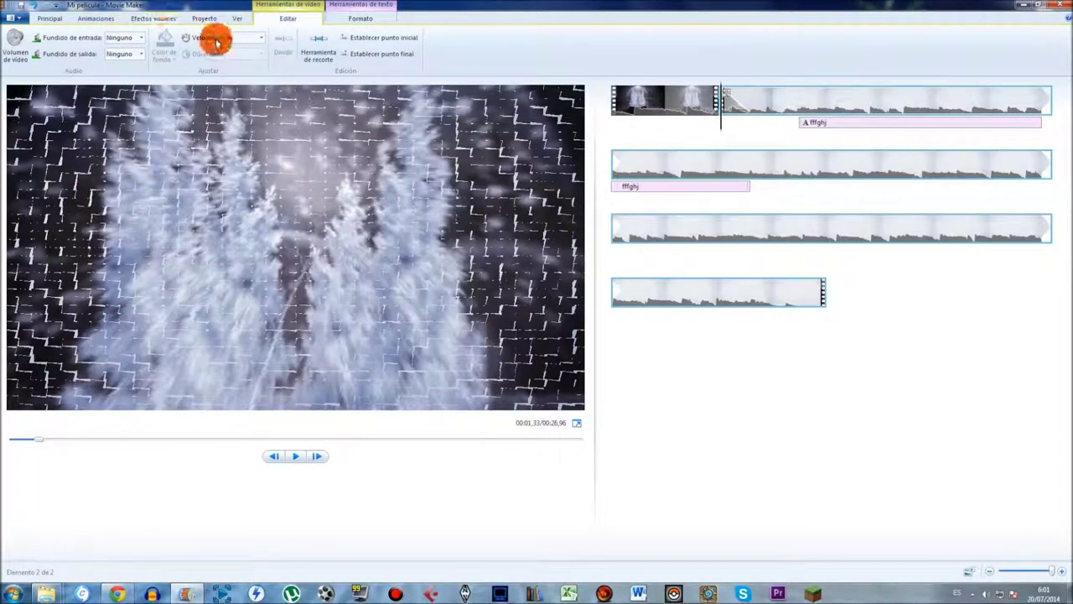
left_click(260, 38)
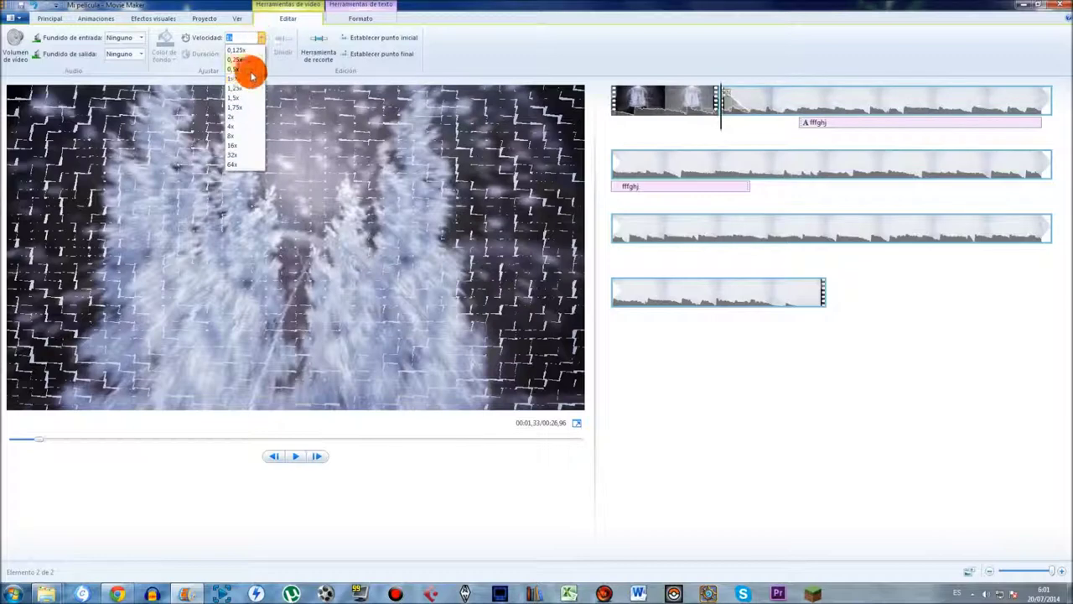
left_click(234, 136)
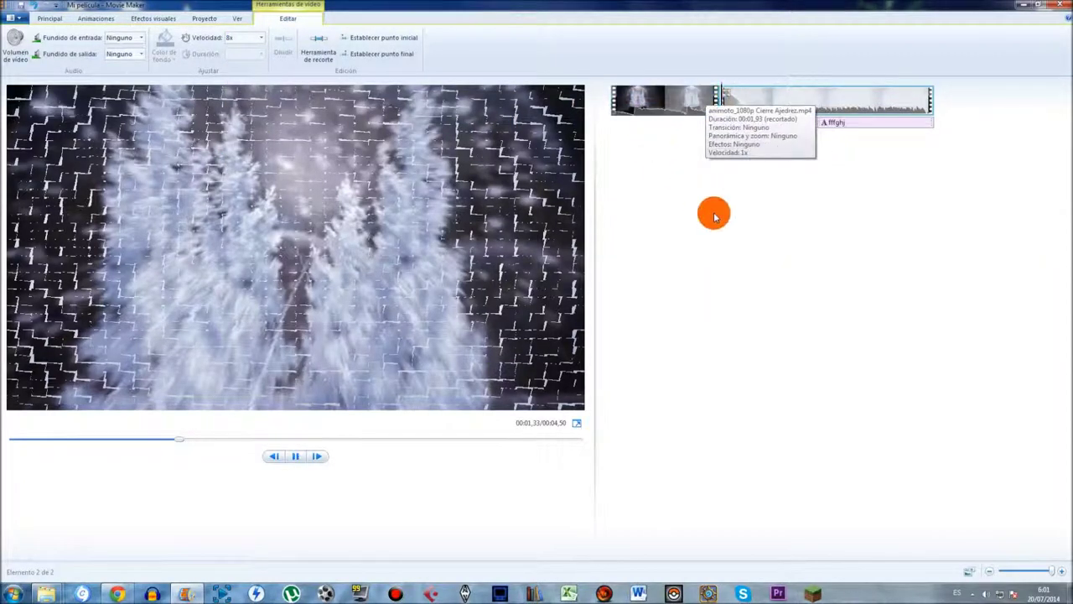
key("space")
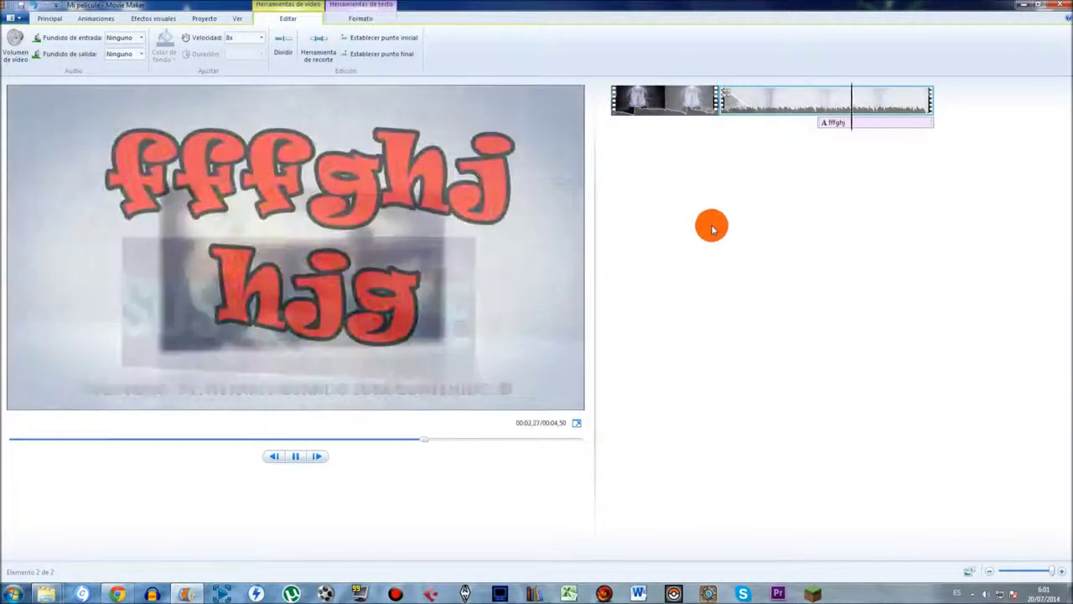
key("space")
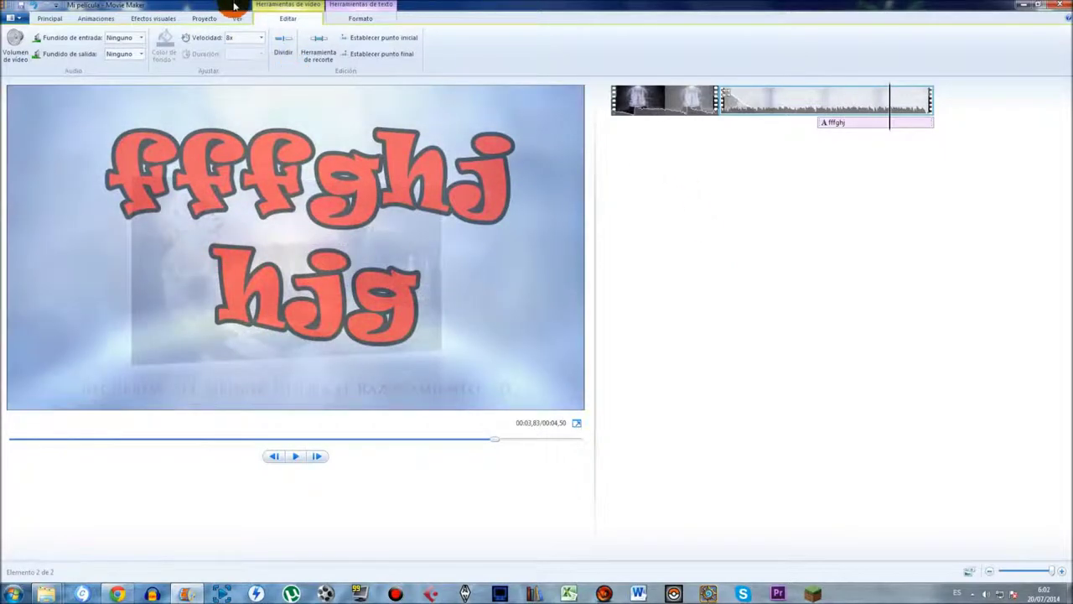
Open the save dialog for a snapshot of the current frame and close it without saving
left_click(235, 17)
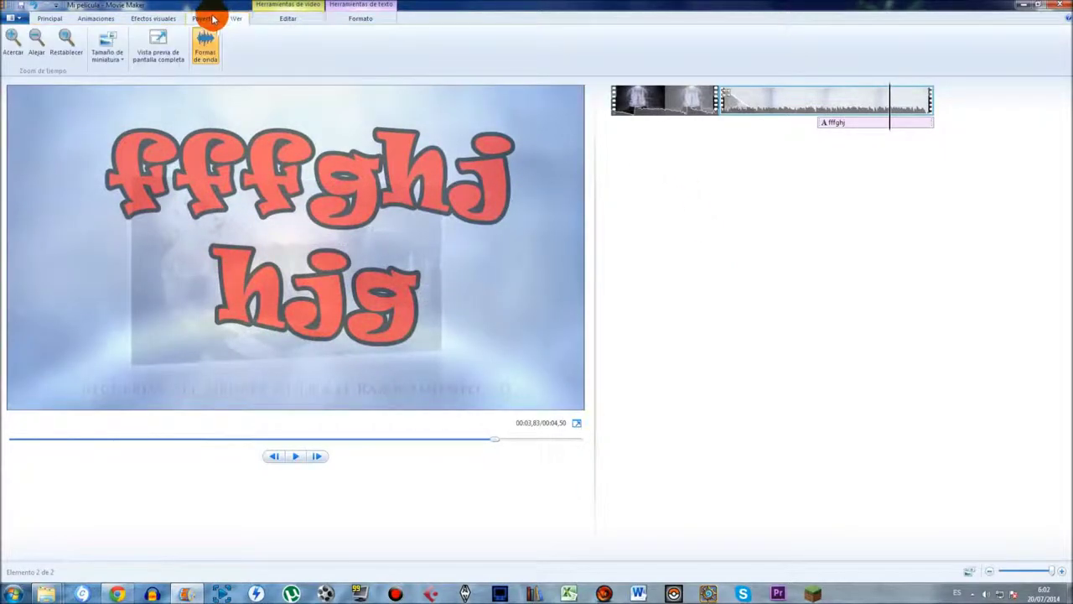
left_click(213, 18)
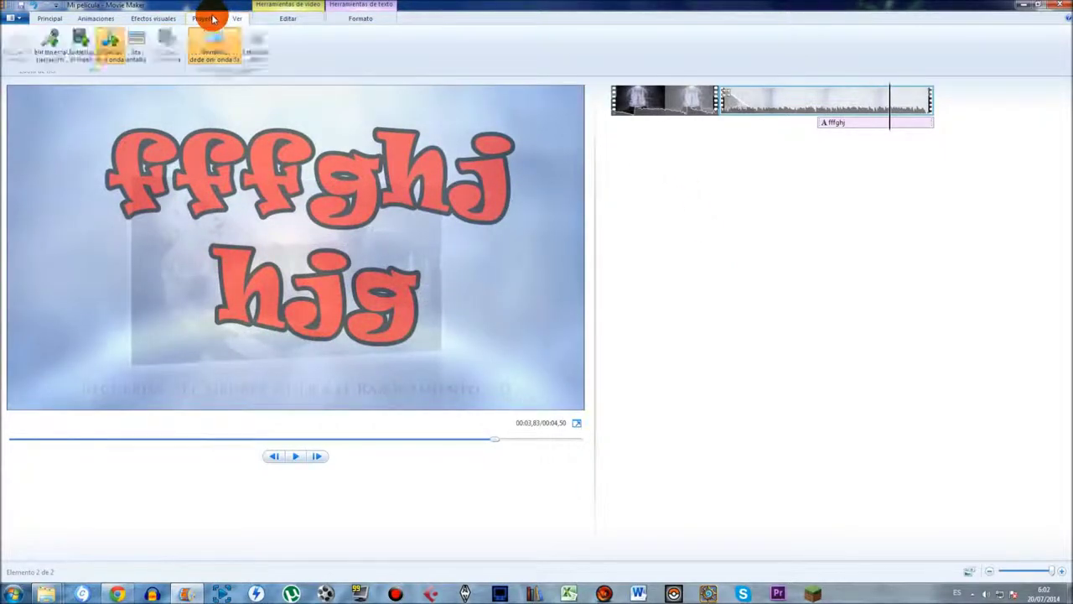
left_click(163, 17)
left_click(94, 18)
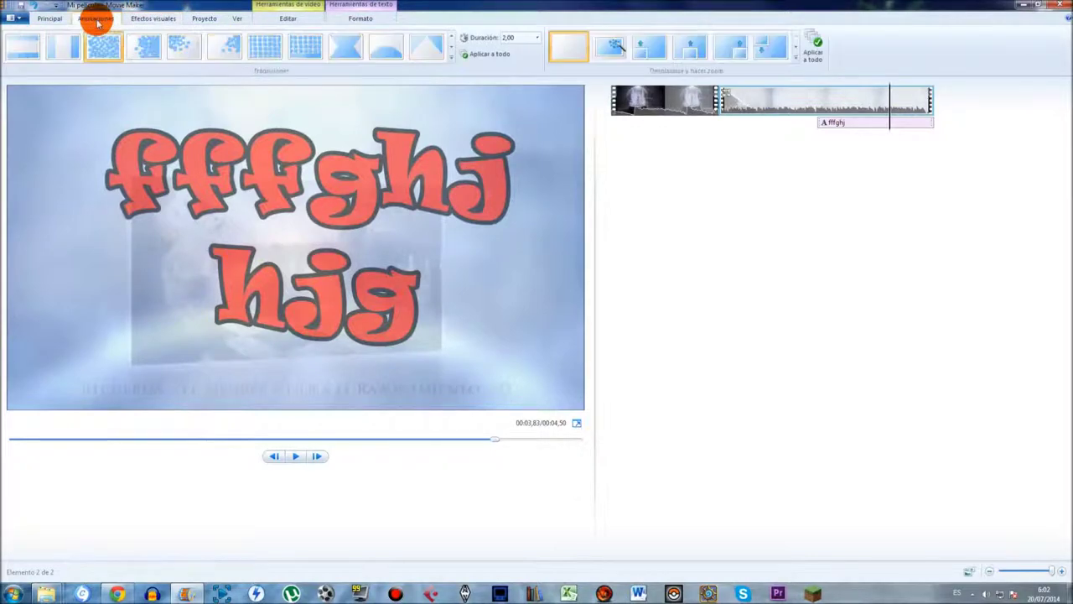
left_click(48, 18)
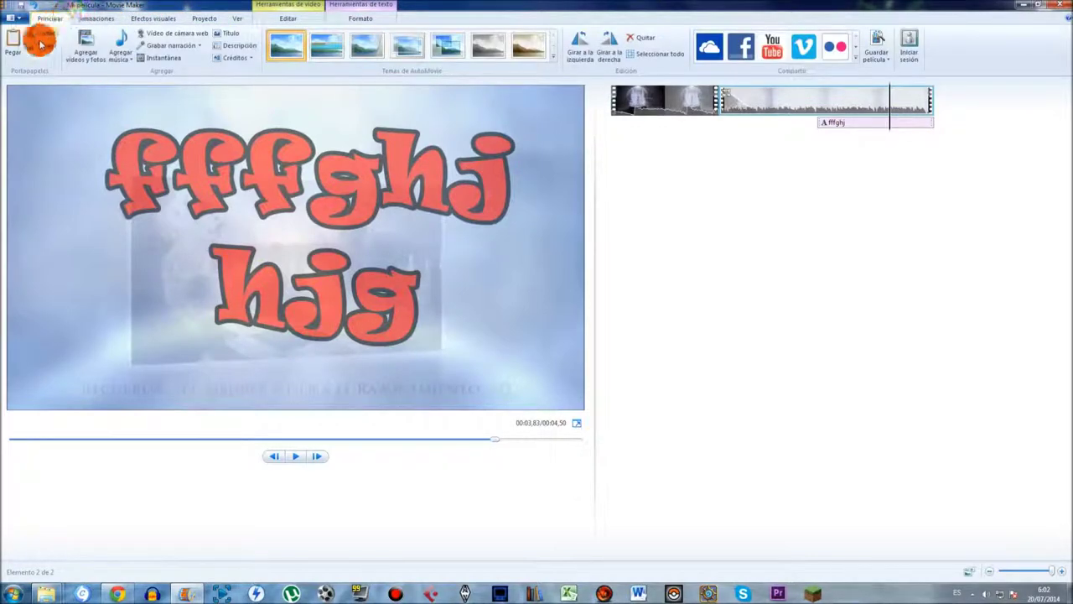
left_click(162, 58)
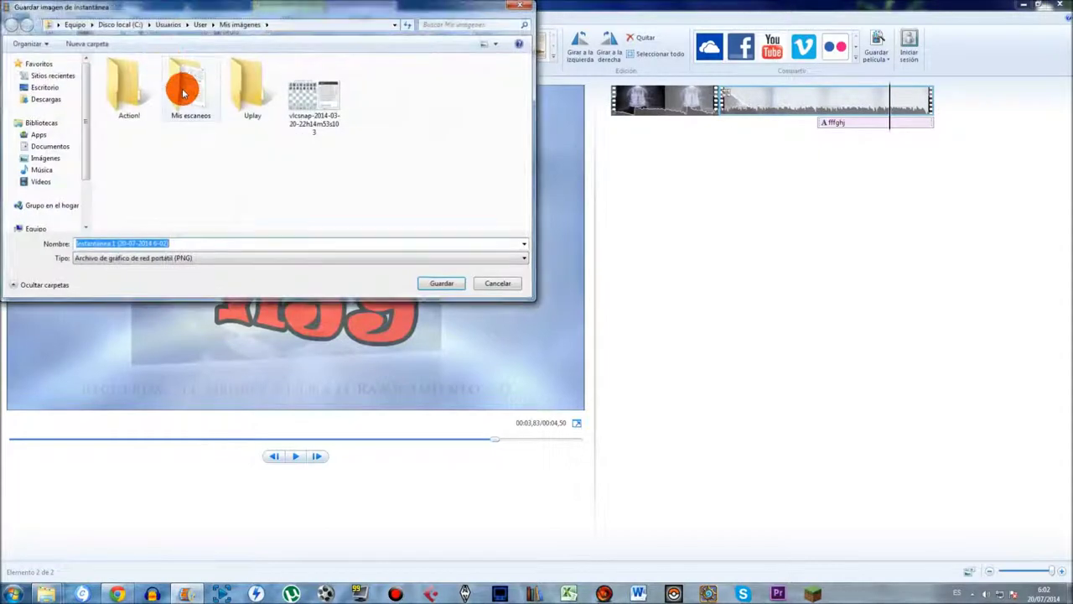
left_click(497, 282)
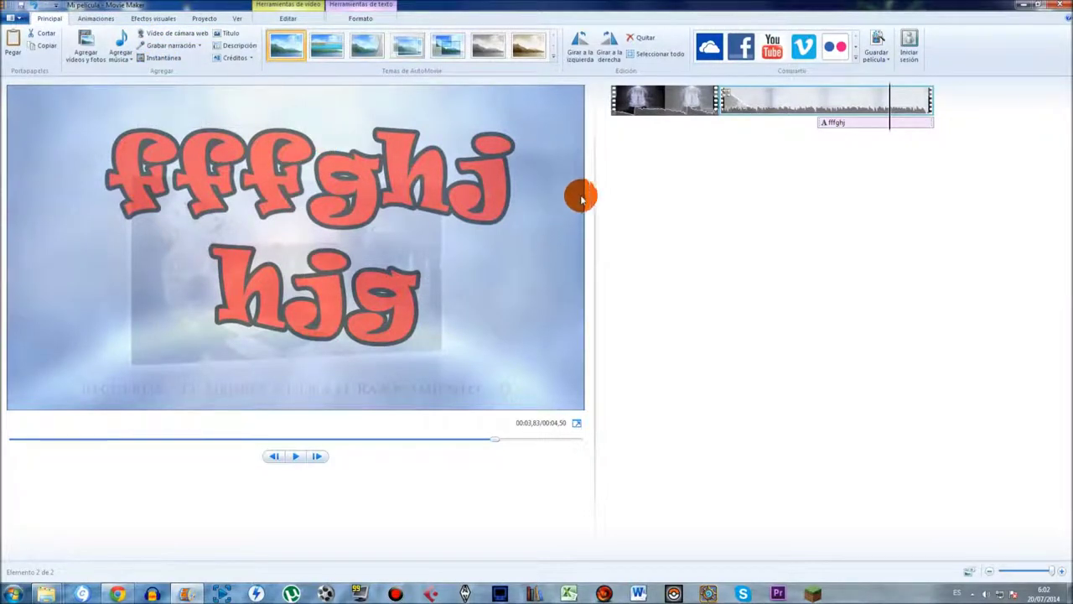
Move the playhead to about 1.53 seconds in the second clip and view the narration recording options
left_click(674, 102)
left_click_drag(674, 107, 734, 123)
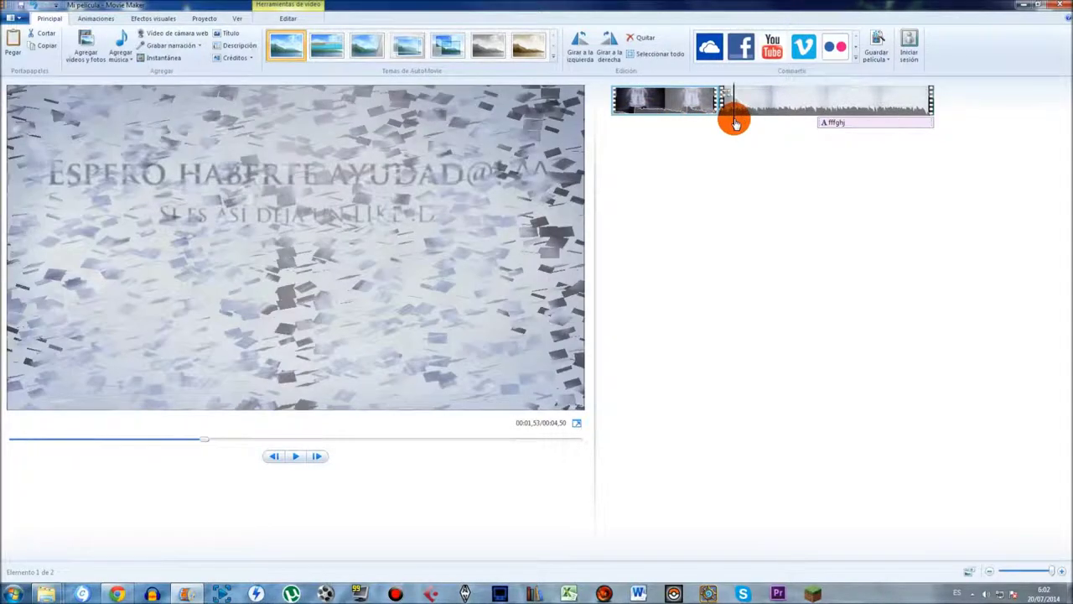
left_click(734, 123)
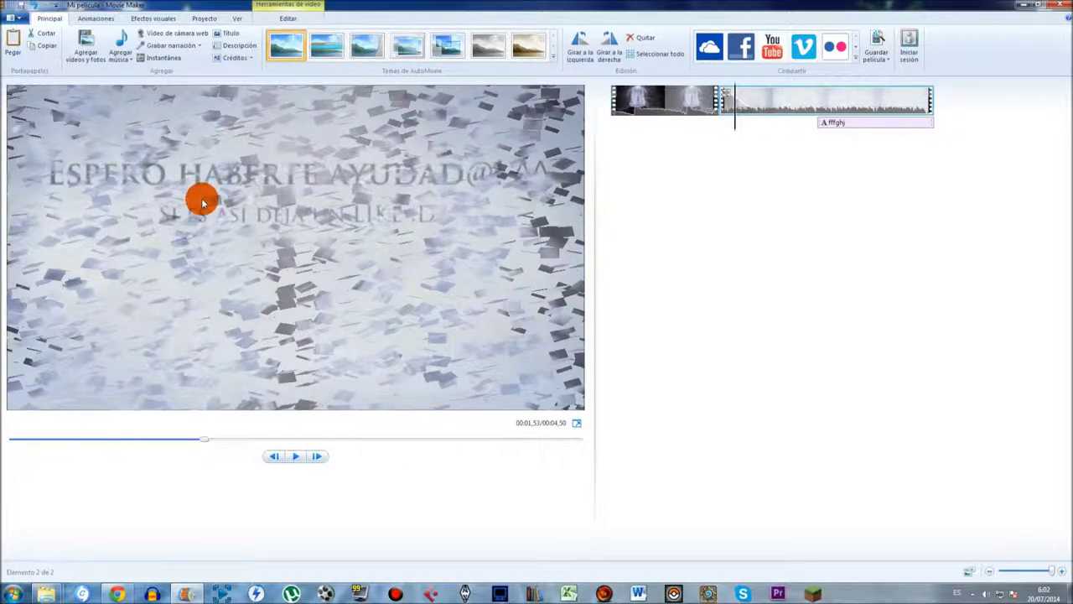
left_click(168, 60)
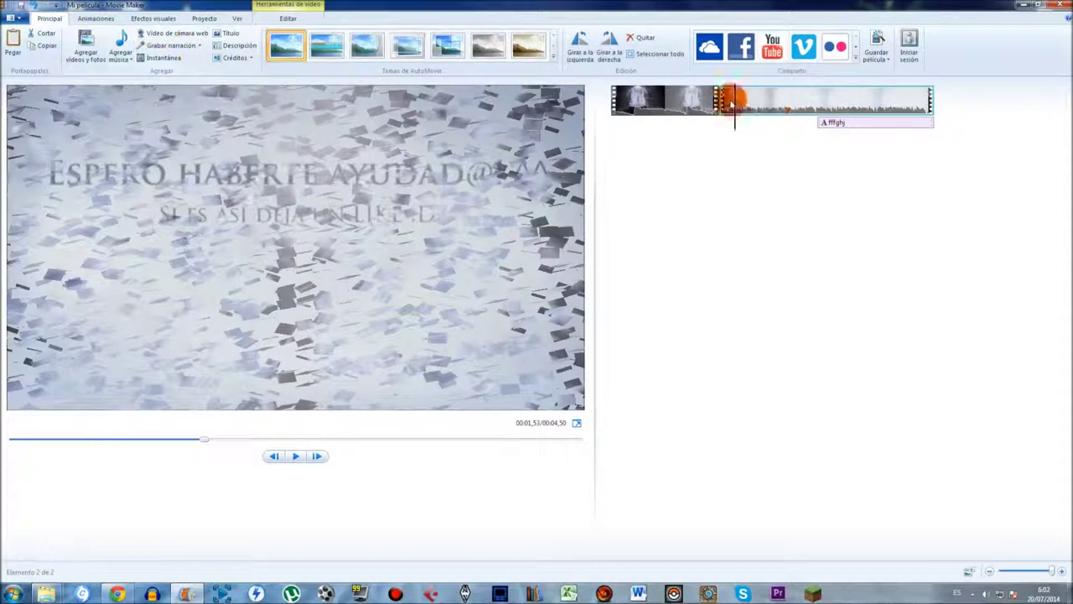
left_click(199, 46)
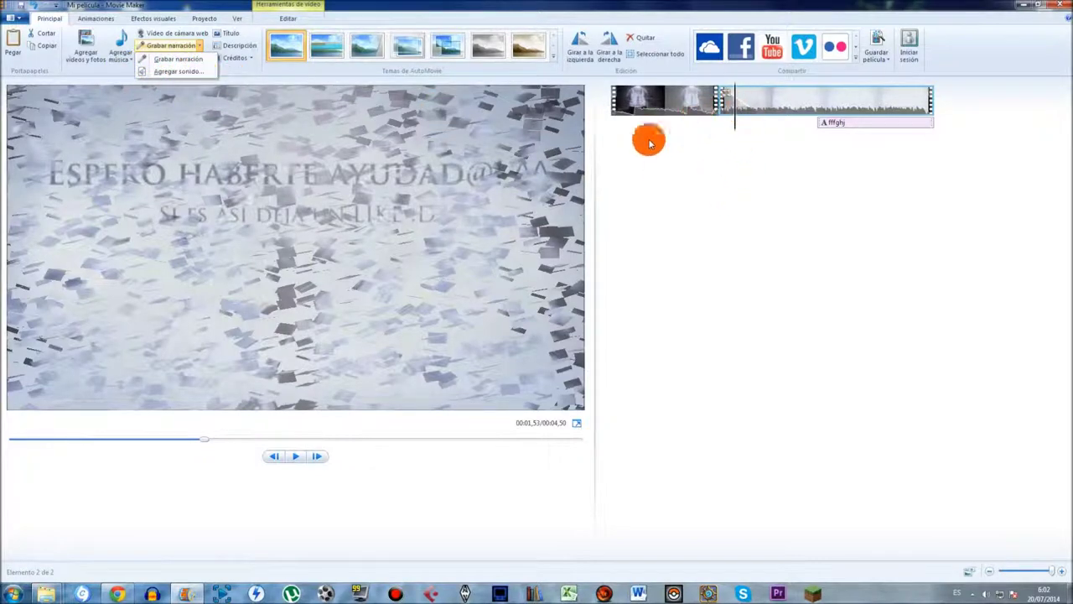
Rotate the second clip a full turn to the left and 180 degrees to the right
left_click(589, 53)
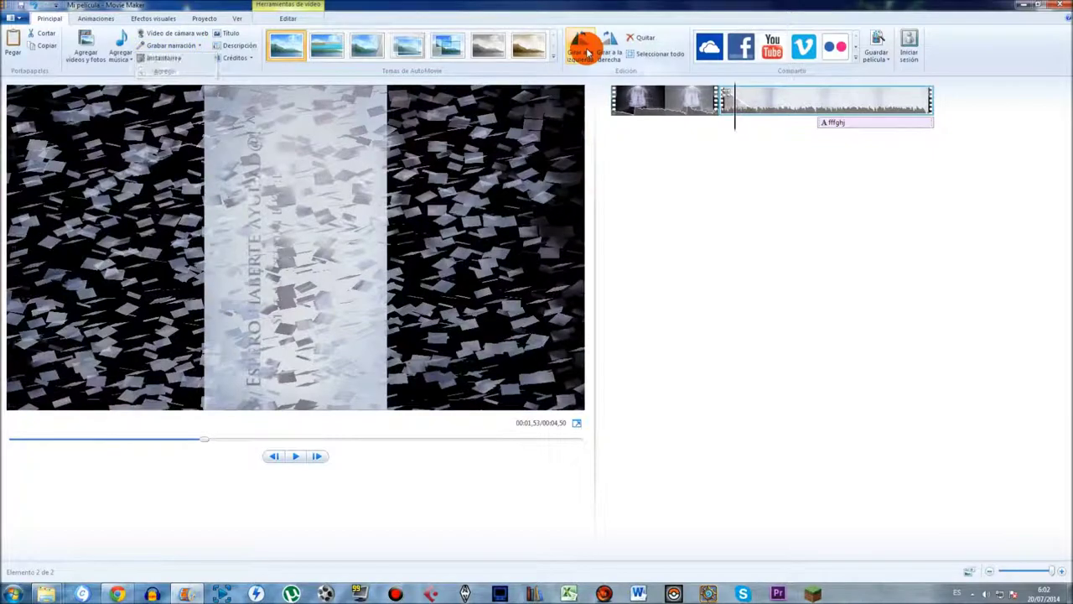
left_click(588, 53)
left_click(587, 53)
left_click(588, 53)
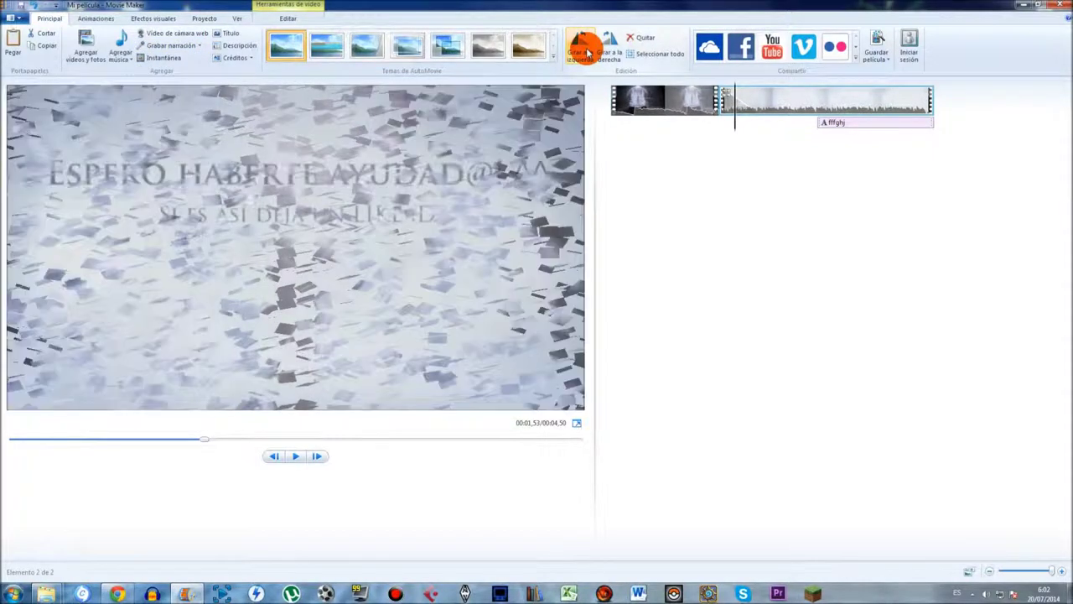
left_click(609, 50)
left_click(609, 51)
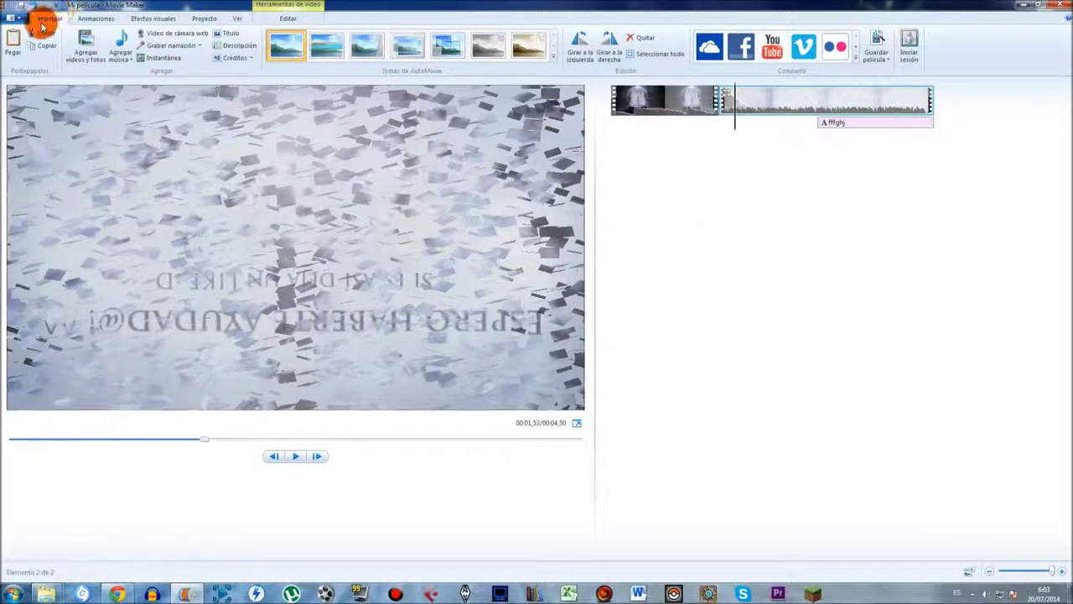
Try near-maximum brightness on the second clip, and darken it well below normal while viewing the frame at 3.50 seconds
left_click(155, 19)
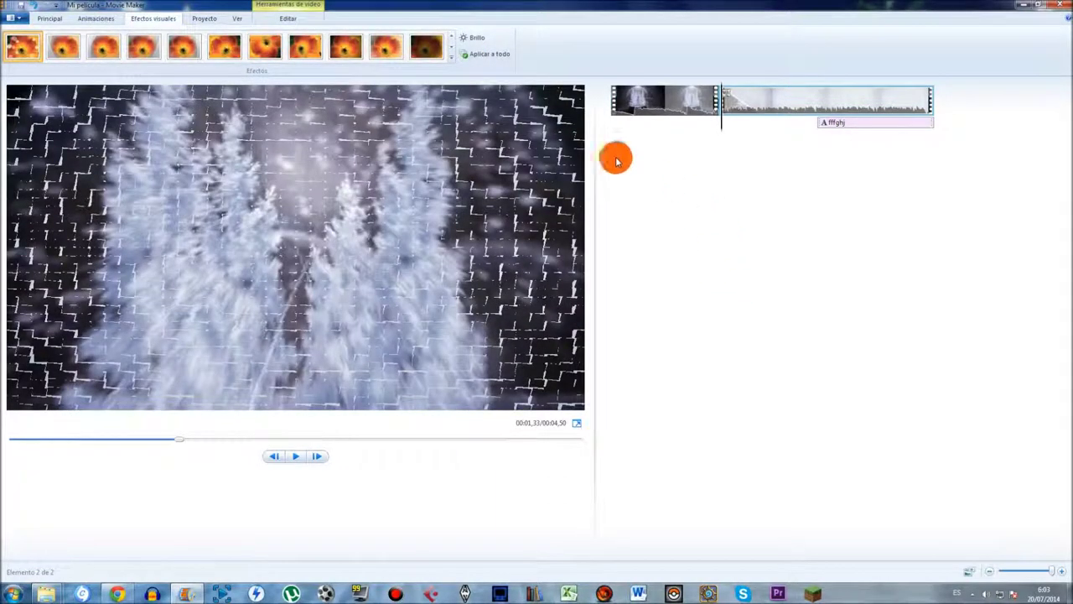
left_click(451, 53)
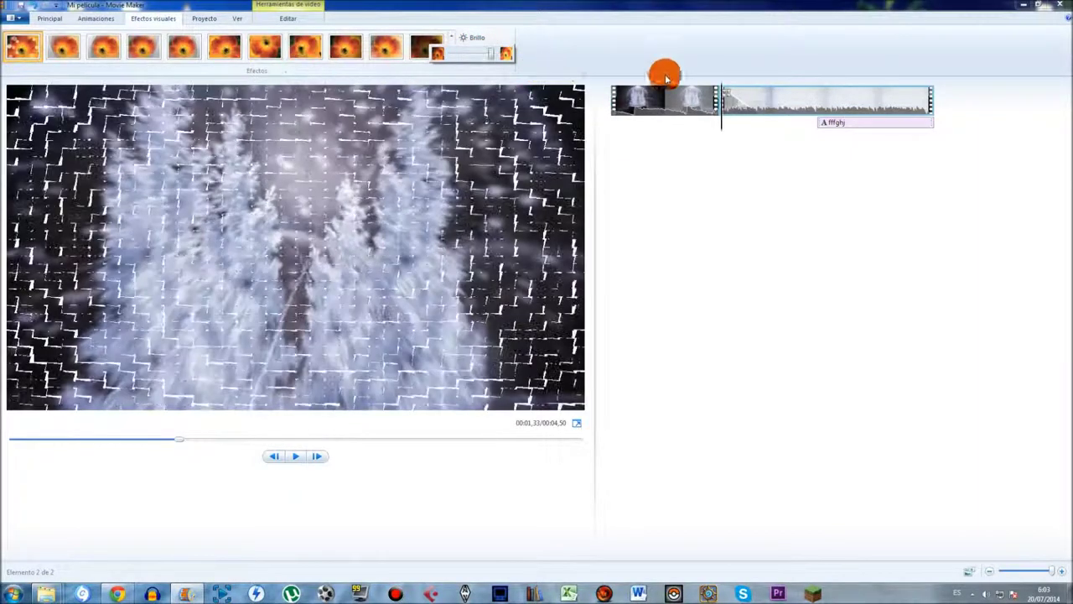
left_click(773, 114)
left_click_drag(777, 123, 868, 128)
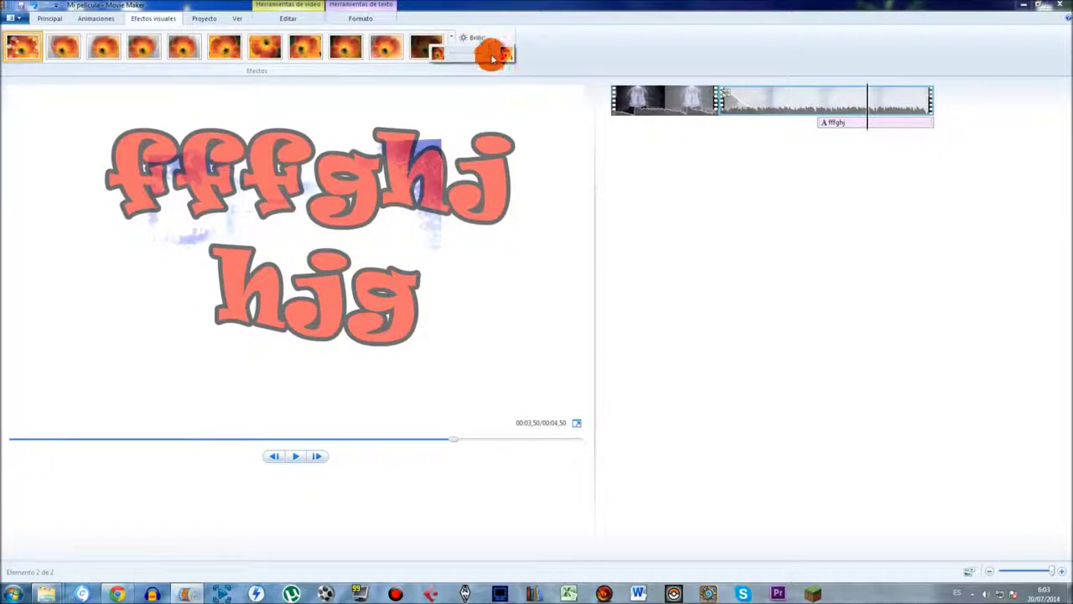
left_click_drag(473, 63, 458, 63)
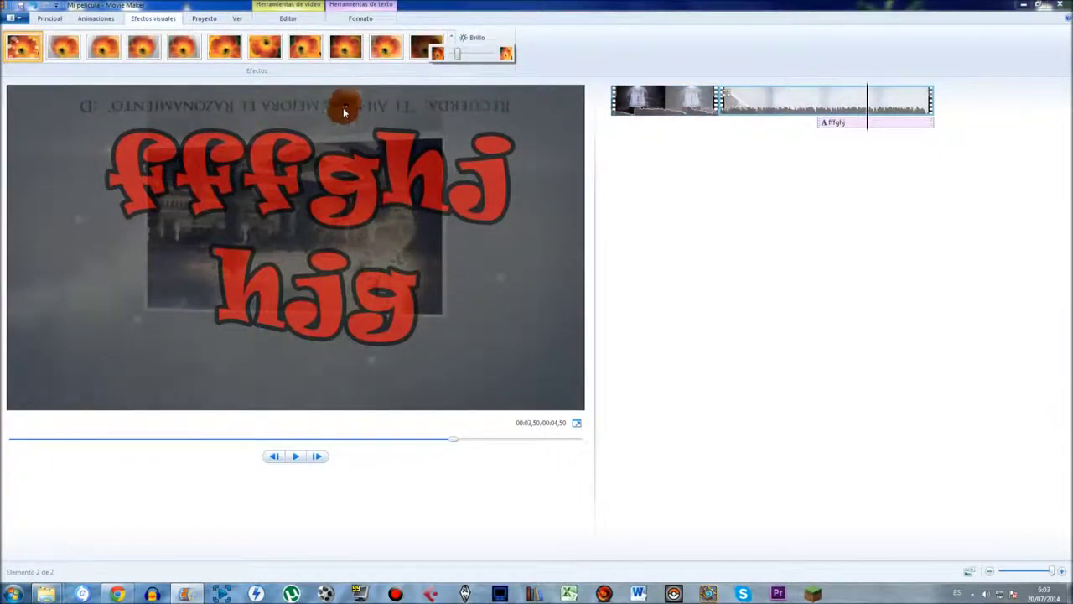
Examine the presets for saving the movie, from high definition and YouTube to audio only and custom settings
left_click(17, 15)
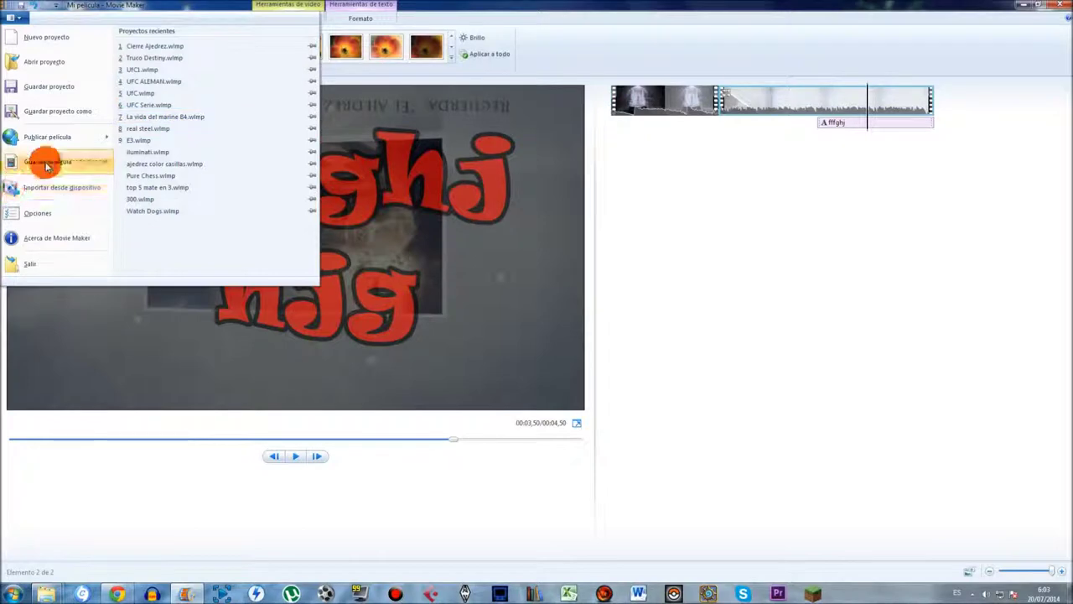
mouse_move(46, 165)
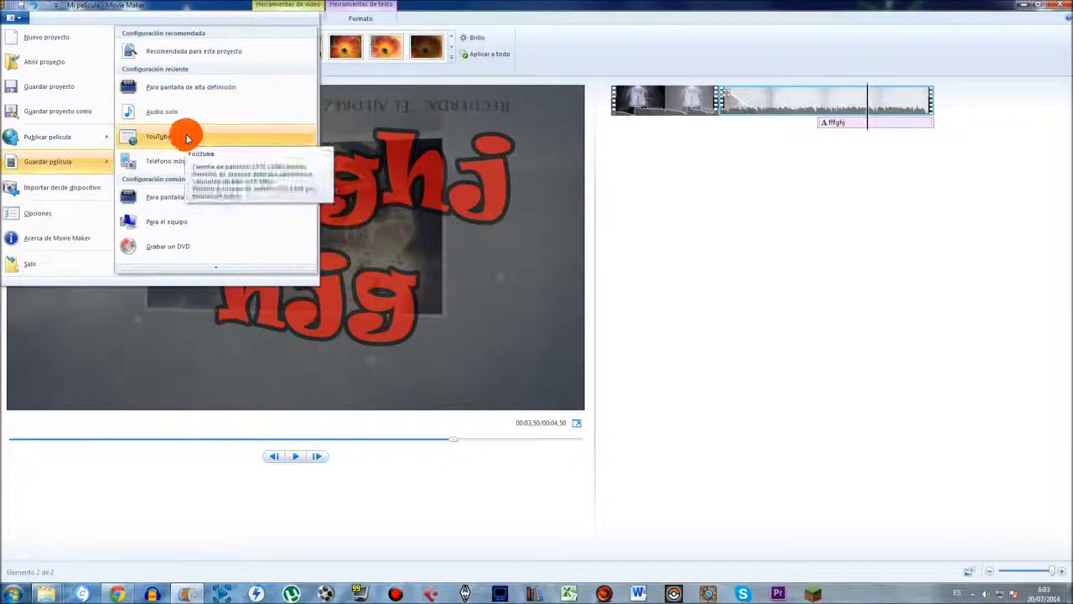
mouse_move(215, 265)
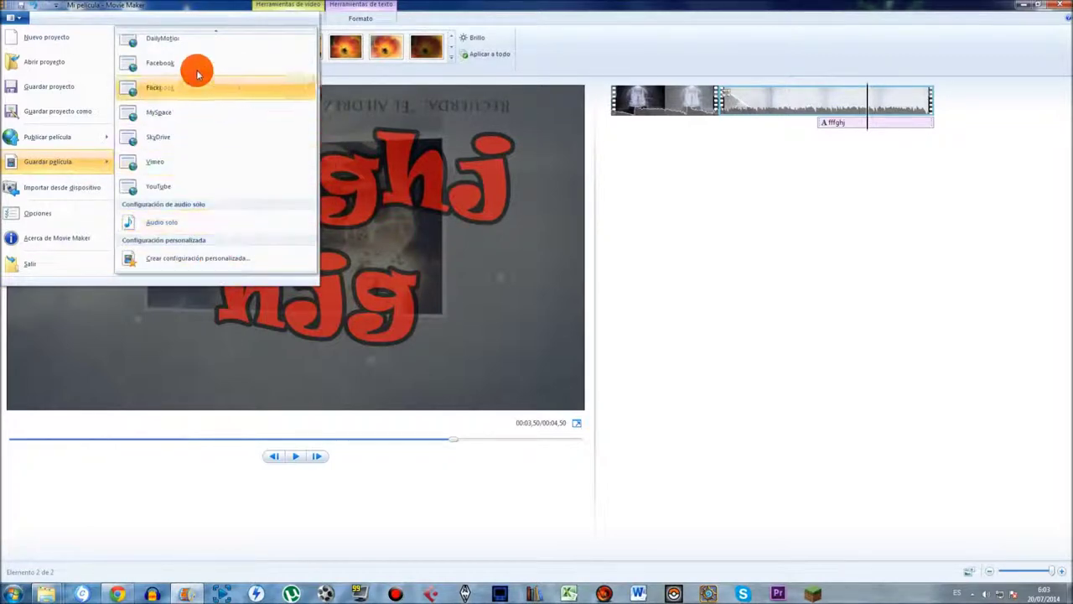
mouse_move(211, 34)
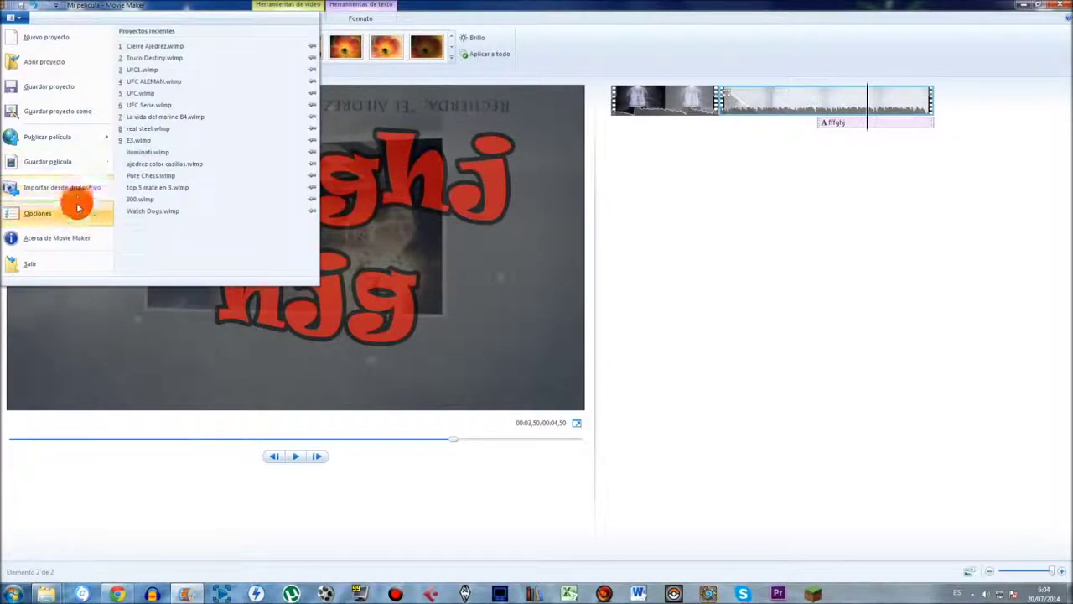
left_click(798, 240)
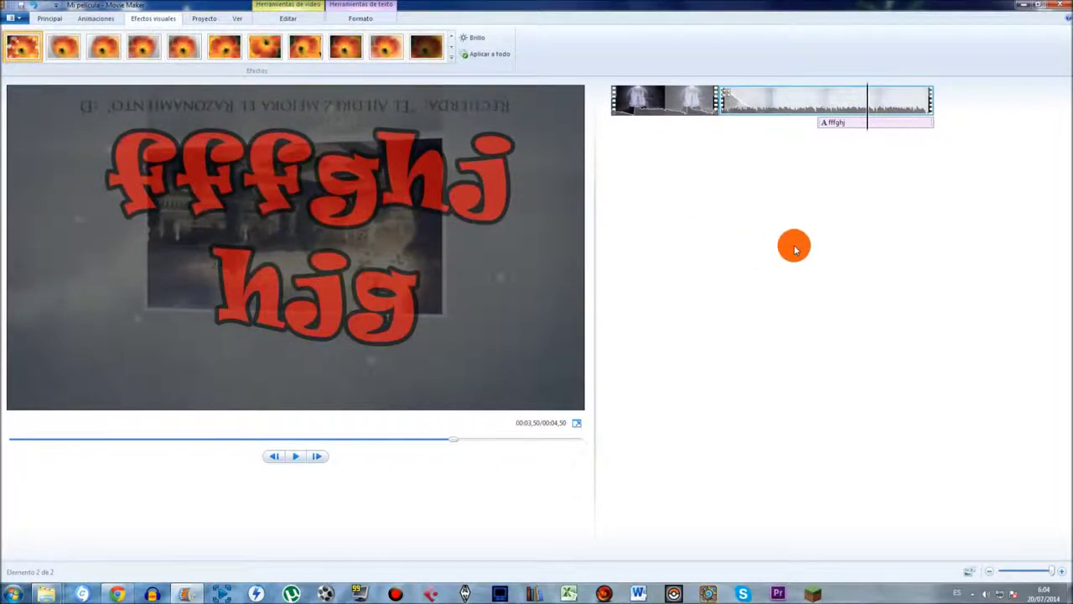
Shrink the editor window to half the screen beside the desktop and select both video clips together
double_click(491, 5)
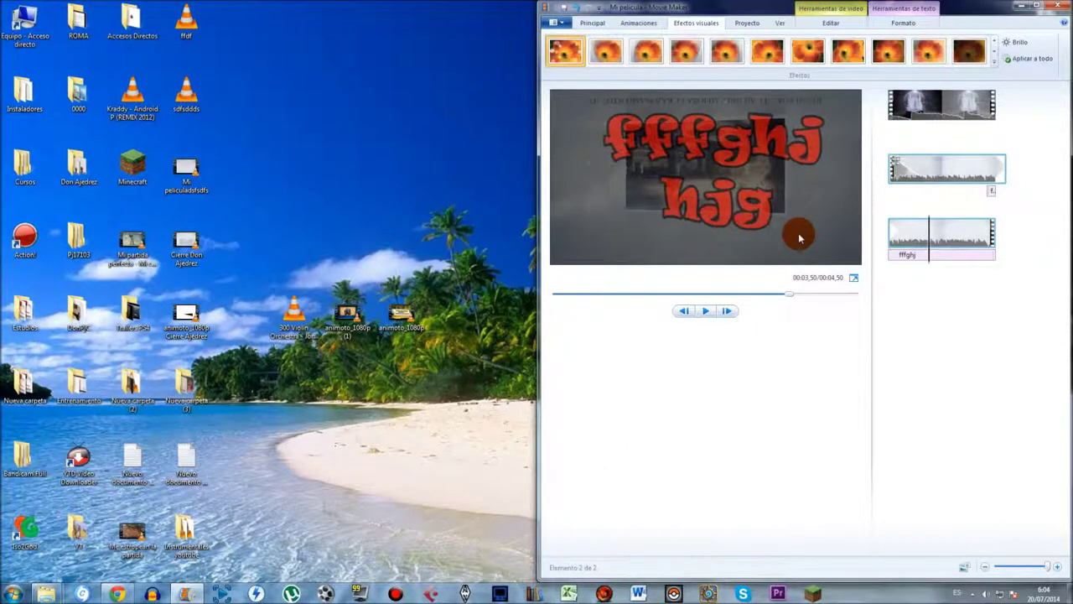
left_click(941, 129)
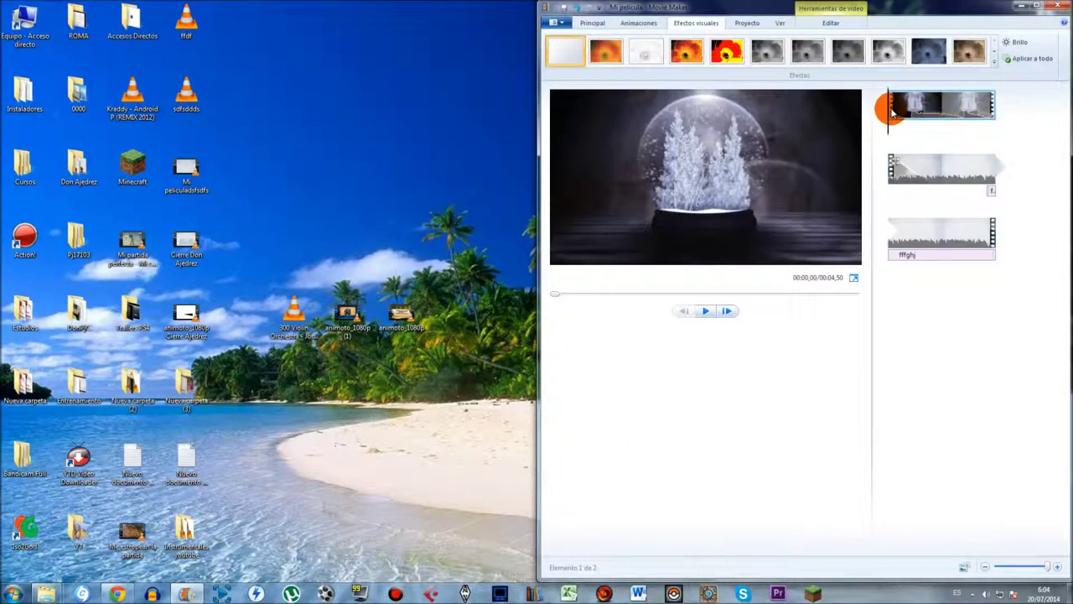
left_click(905, 166)
left_click(919, 101)
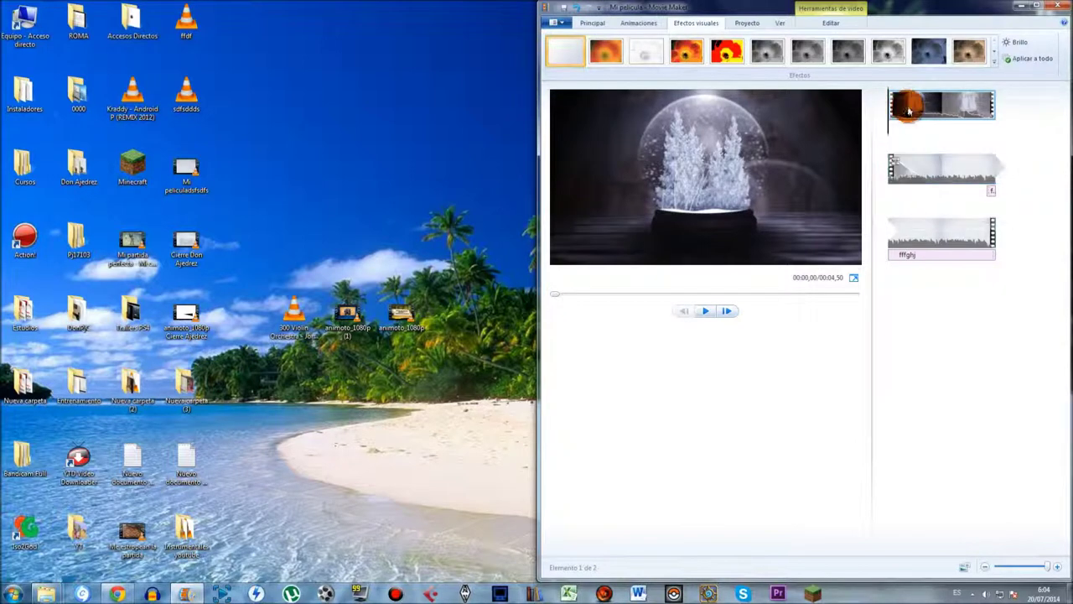
left_click(952, 148, "ctrl")
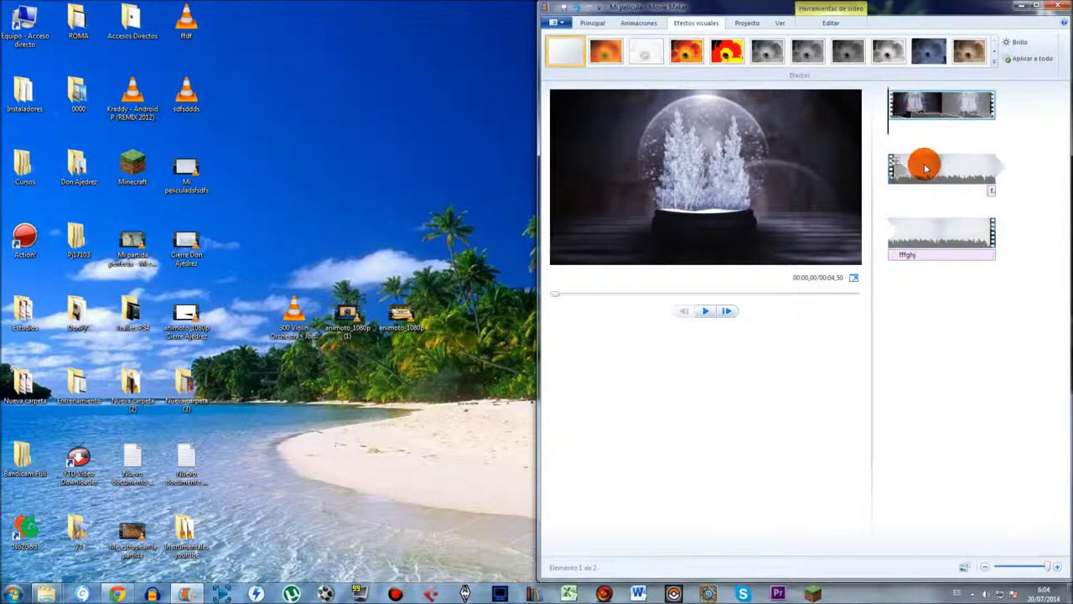
right_click(927, 103)
left_click(931, 172)
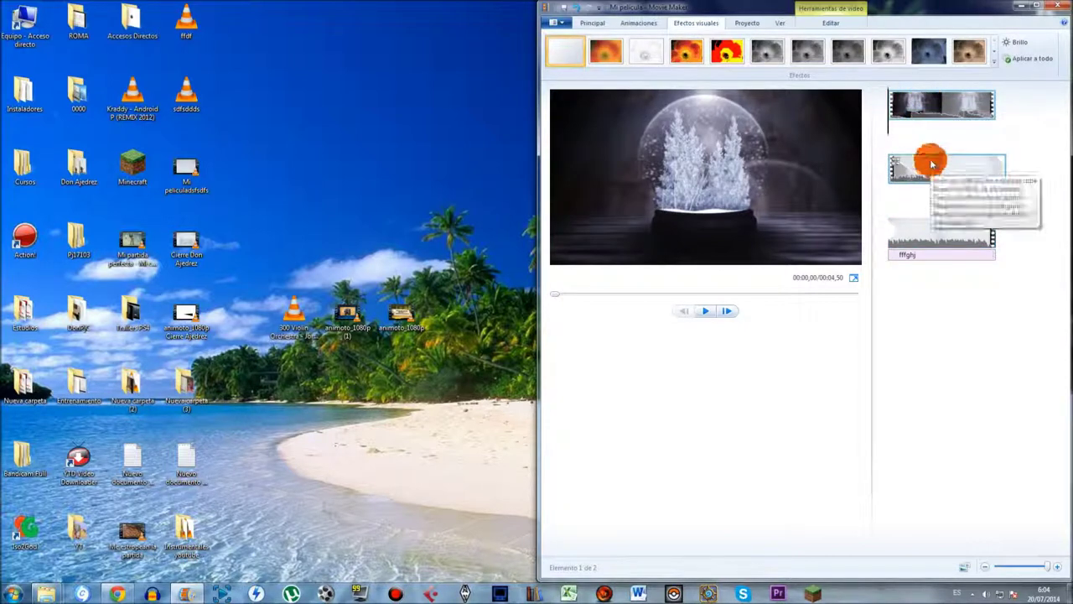
left_click(929, 172, "ctrl")
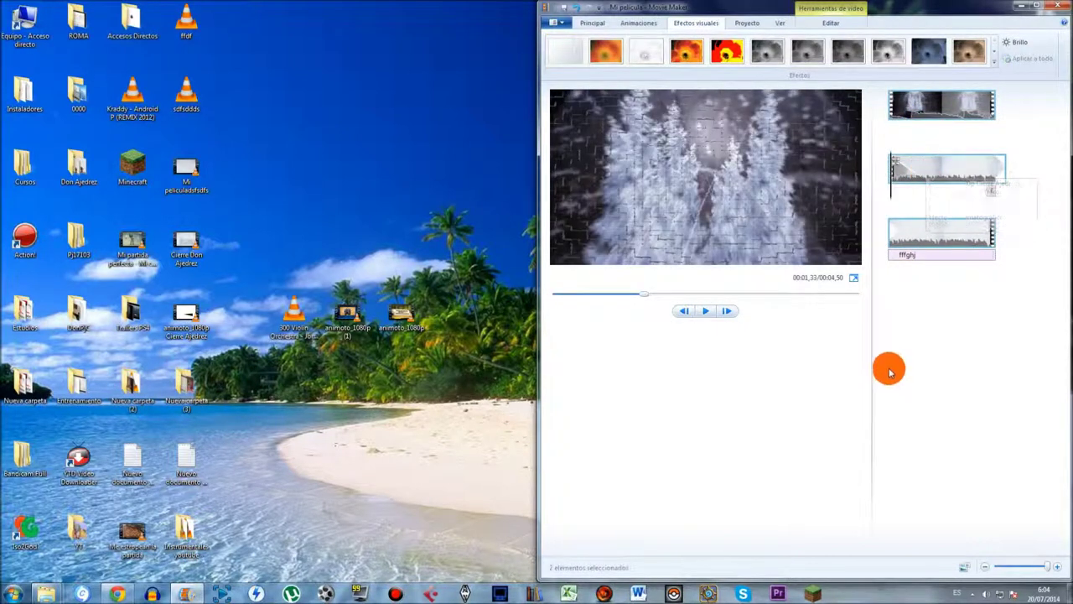
left_click(916, 101)
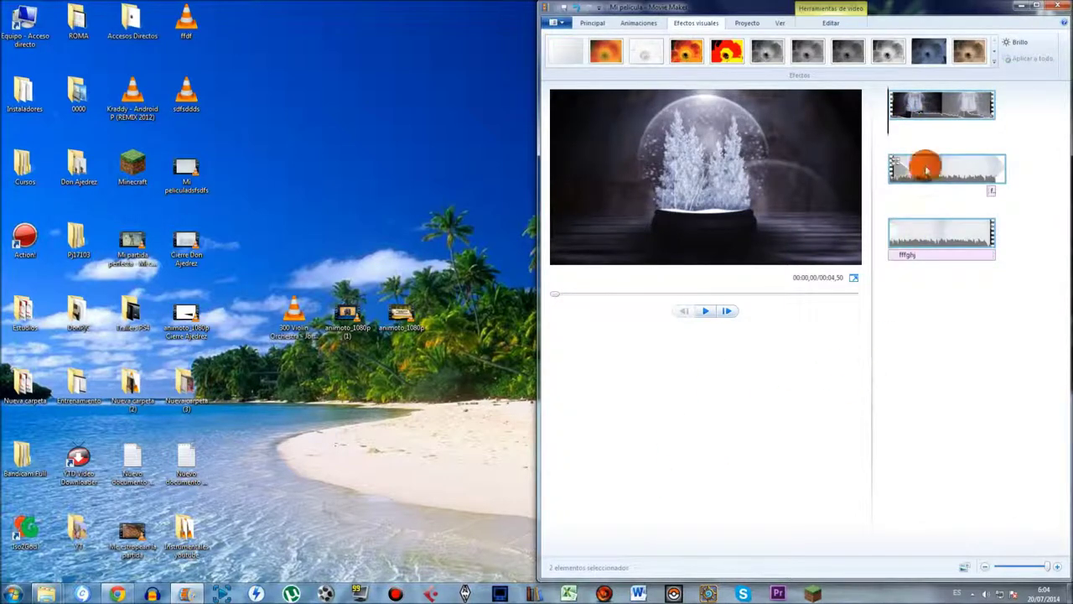
Select the "fffghj" caption beneath the last clip segment to view its text formatting
left_click(945, 257, "ctrl")
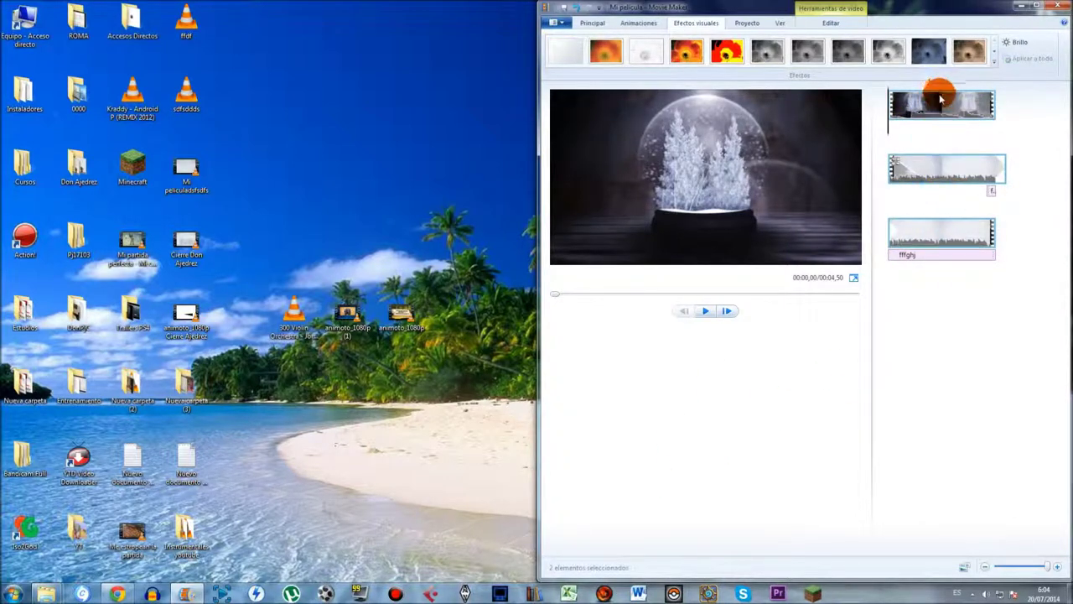
left_click(943, 257)
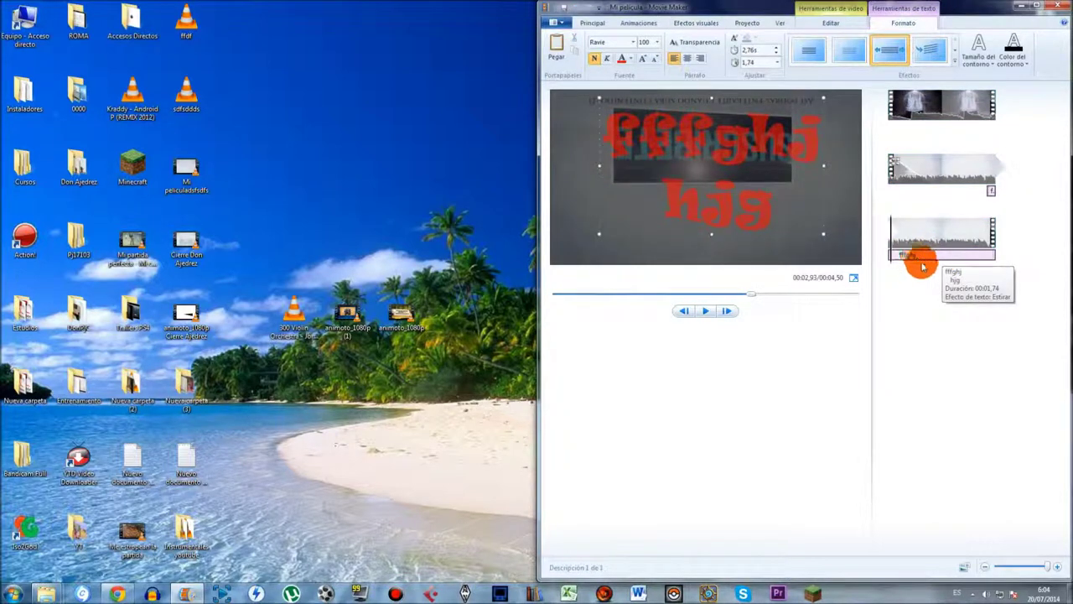
left_click(921, 263)
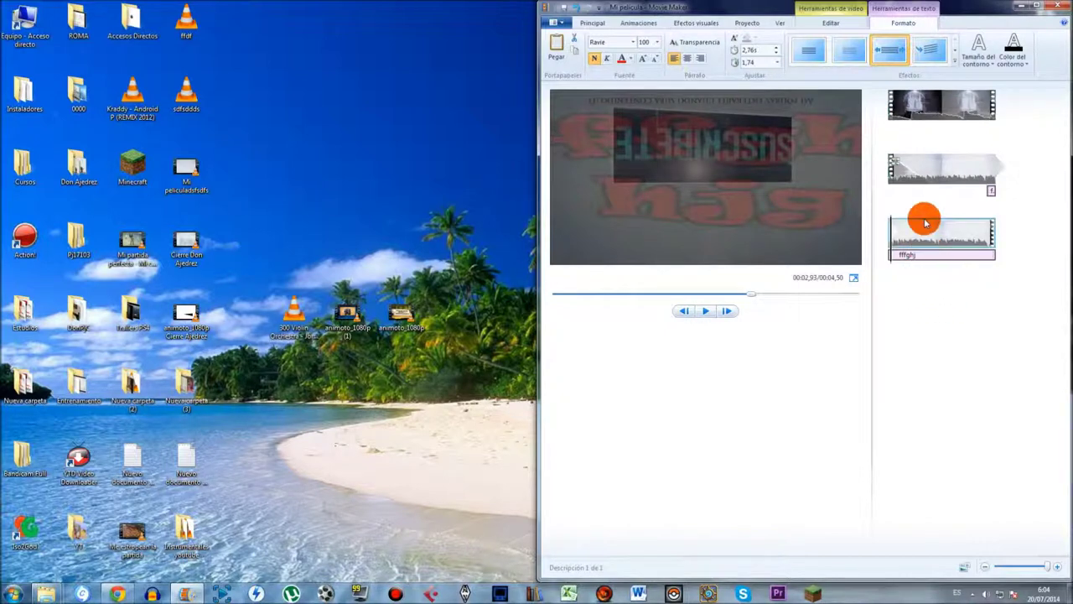
Add the caption "hrtyr" to the first video clip
left_click(917, 99)
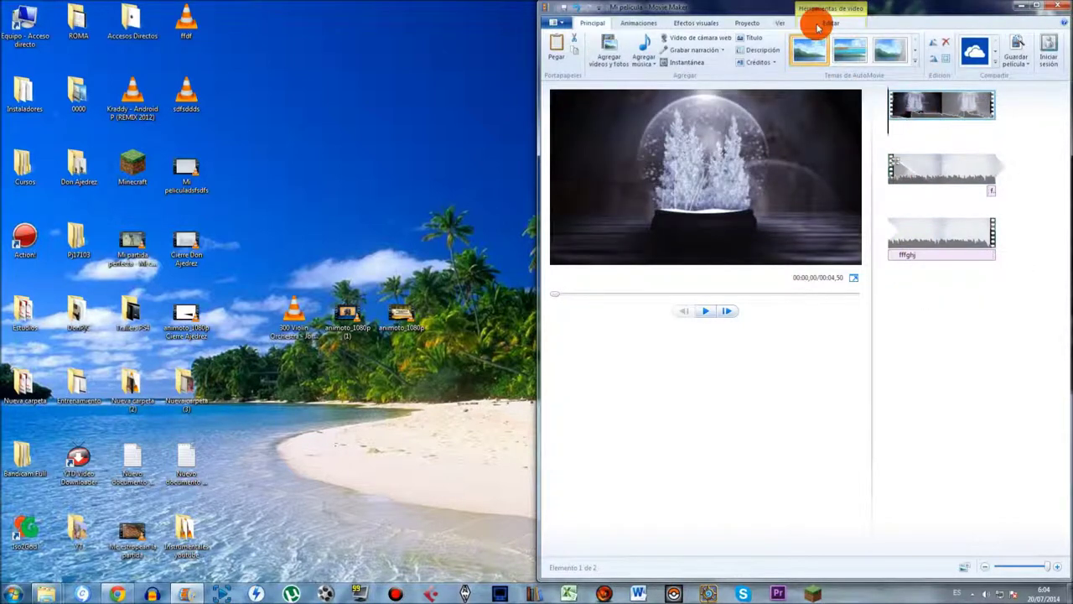
left_click(764, 52)
type("hrtyr")
left_click(929, 346)
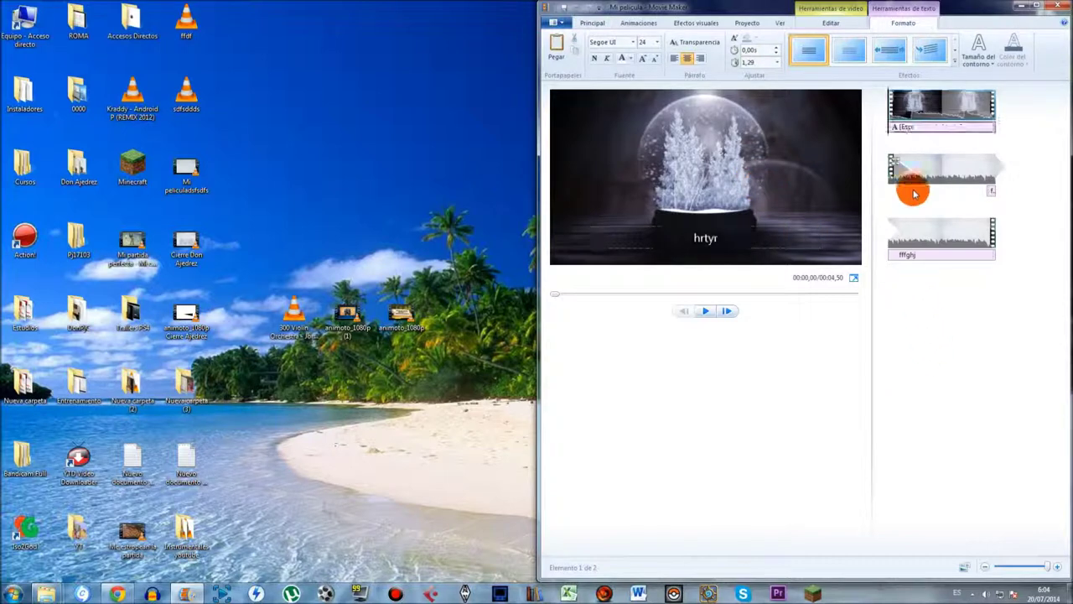
Select all the captions on the timeline together and minimize the editor window
left_click(818, 594)
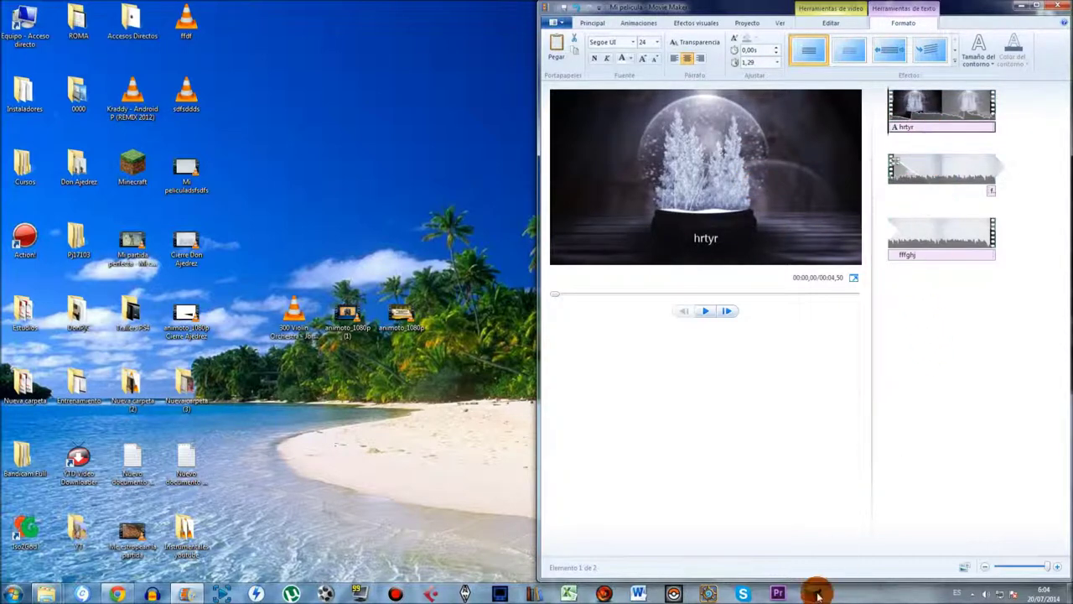
key("ctrl+a")
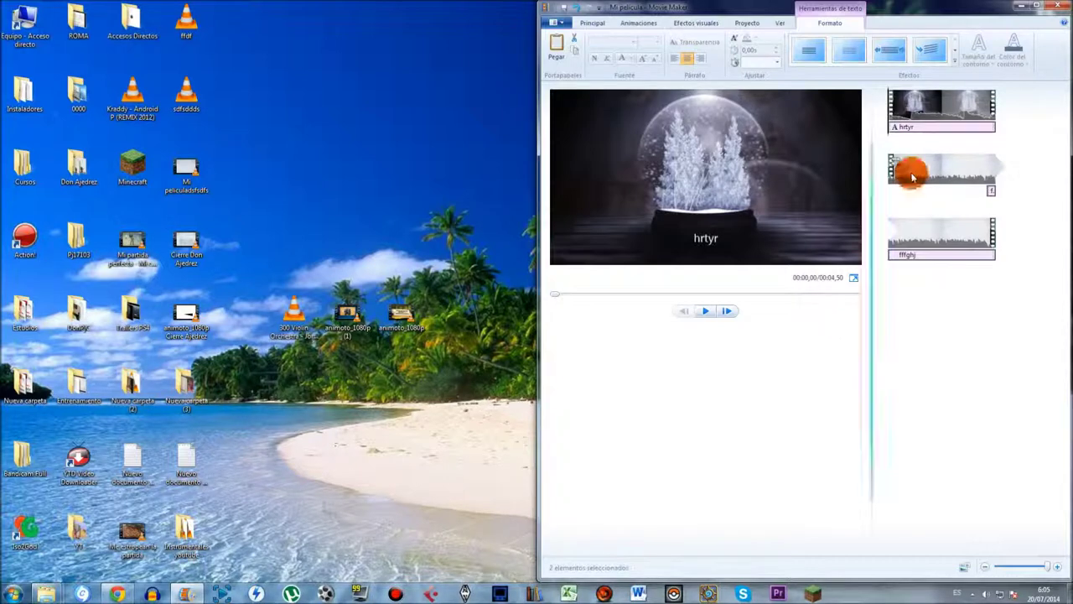
left_click(1022, 9)
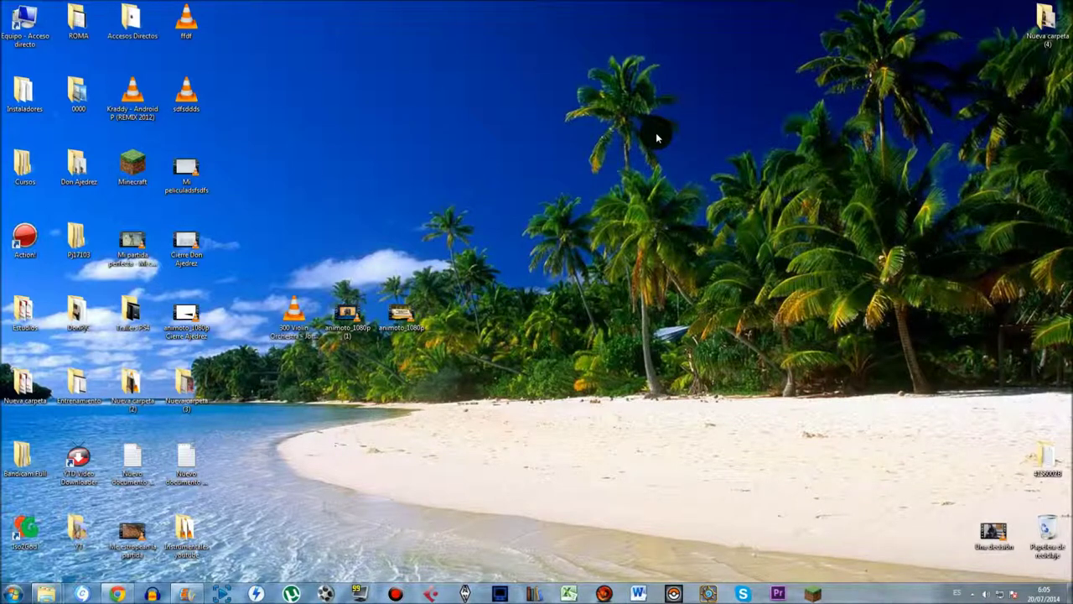
Gather the 300 Violin Orchestra, animoto_1080p (1) and animoto_1080p files and line them up beside the other desktop icons
left_click_drag(289, 312, 341, 235)
left_click_drag(401, 317, 366, 381)
left_click_drag(414, 206, 292, 420)
left_click_drag(331, 376, 231, 159)
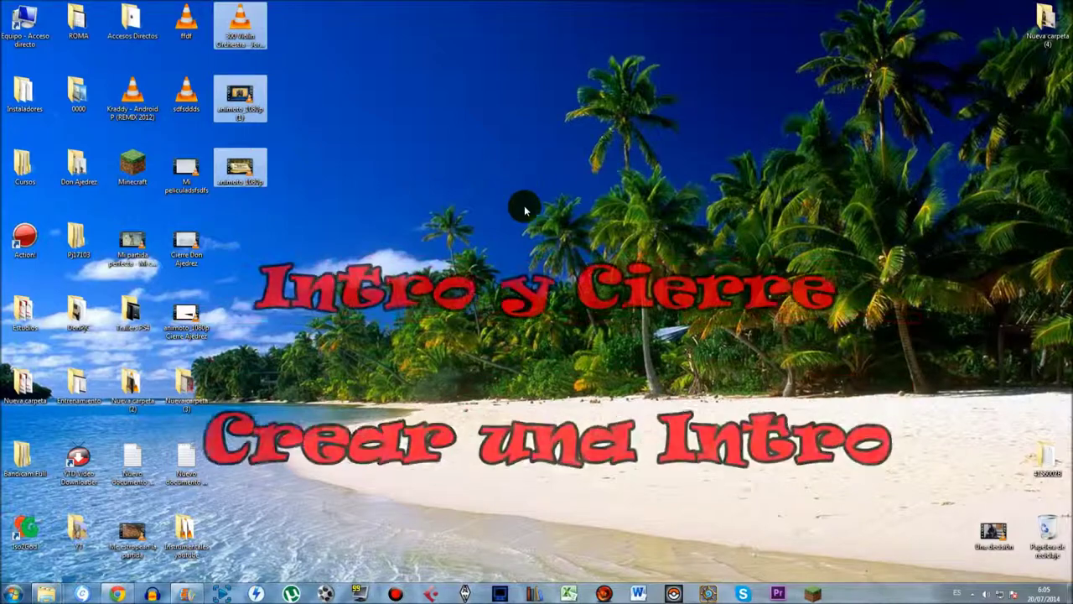
right_click(778, 594)
left_click(769, 551)
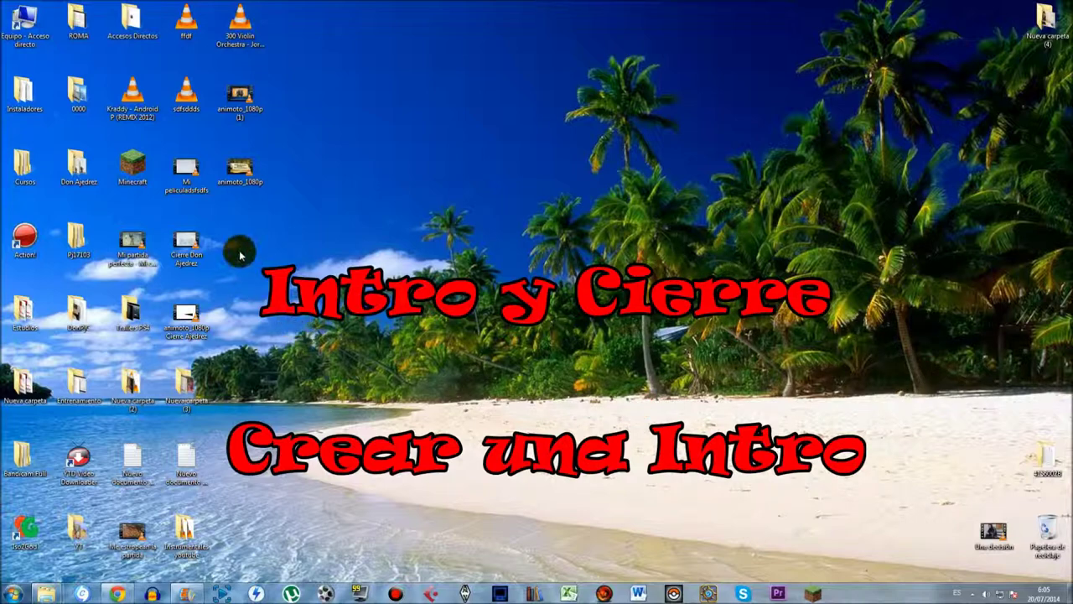
left_click(186, 594)
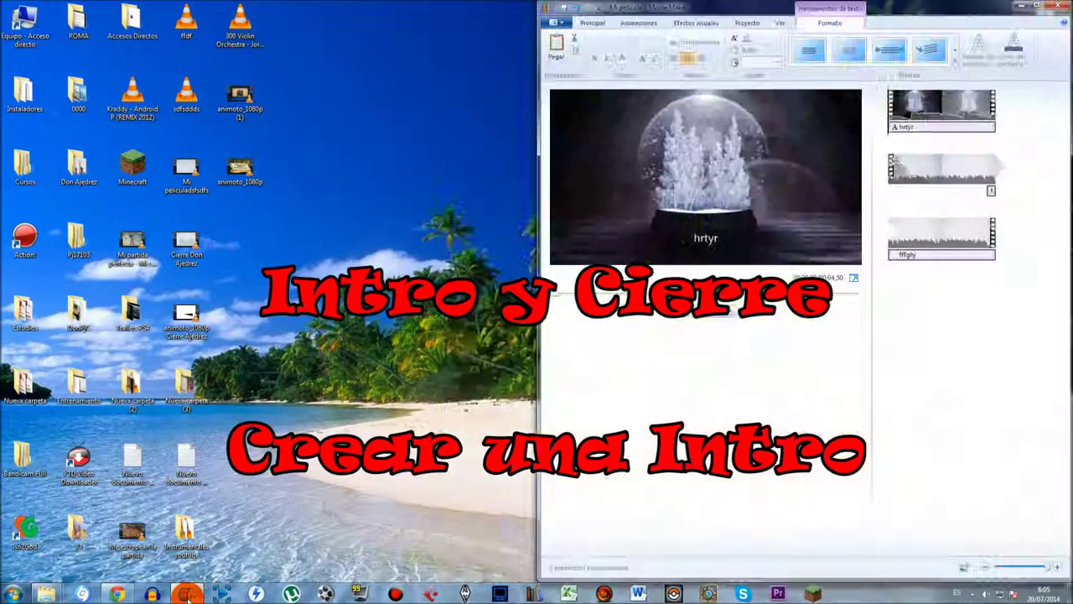
left_click(187, 594)
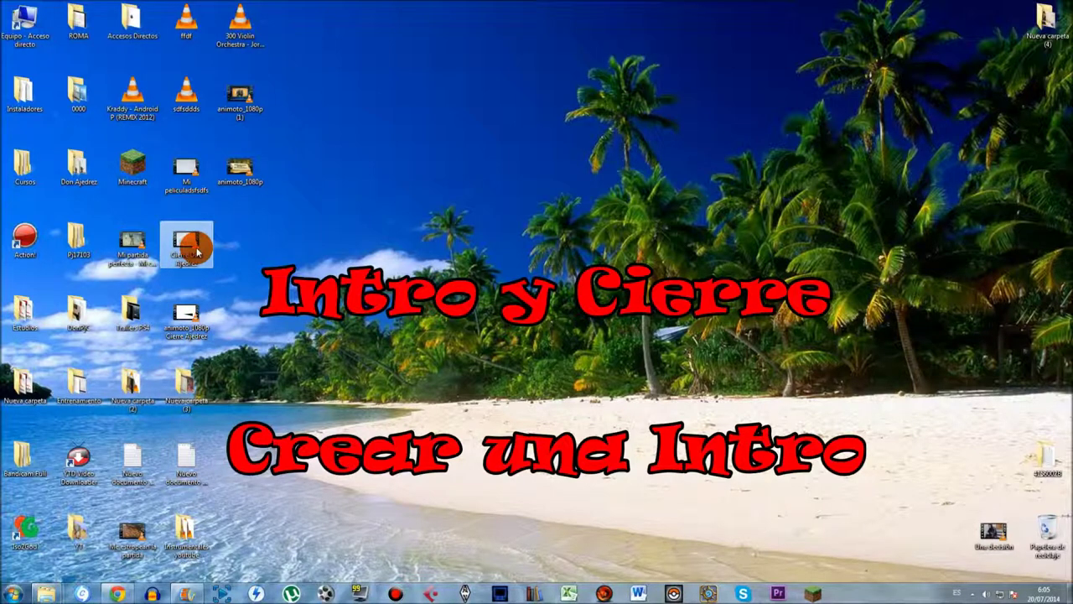
left_click(185, 243)
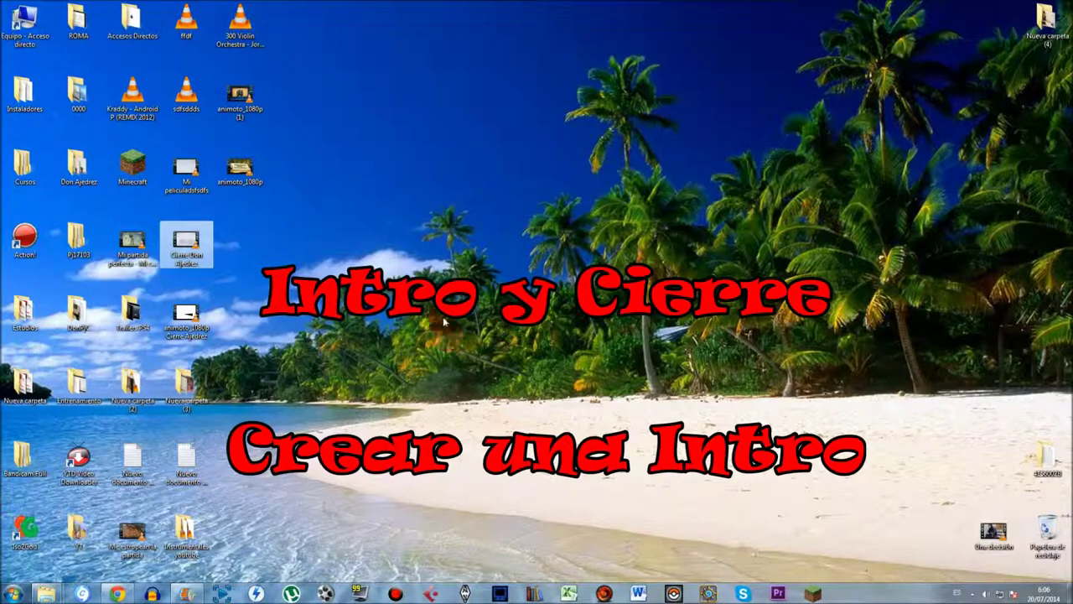
mouse_move(316, 12)
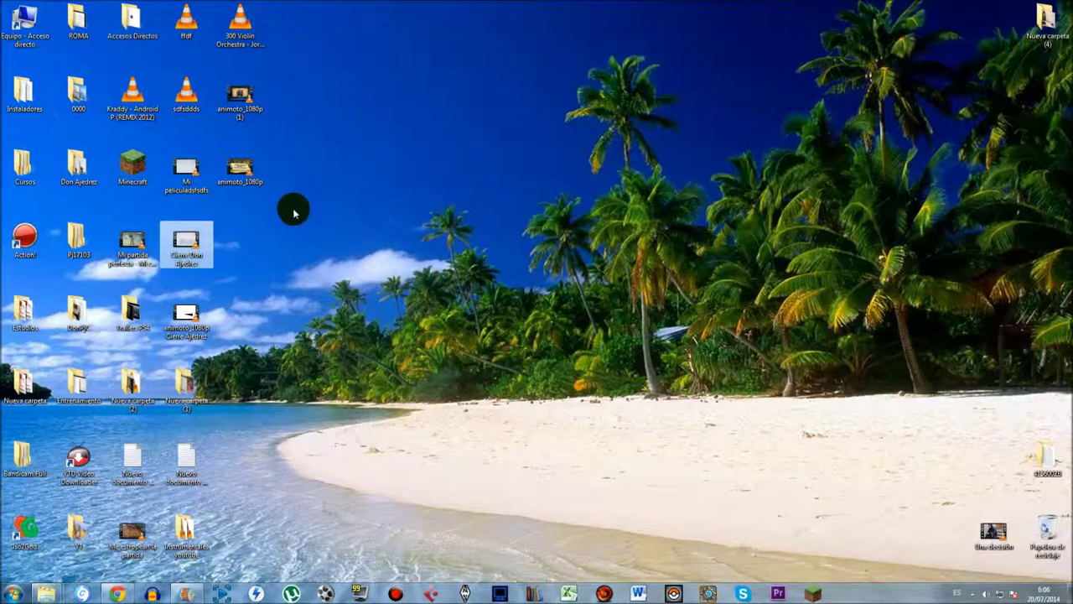
left_click(196, 250)
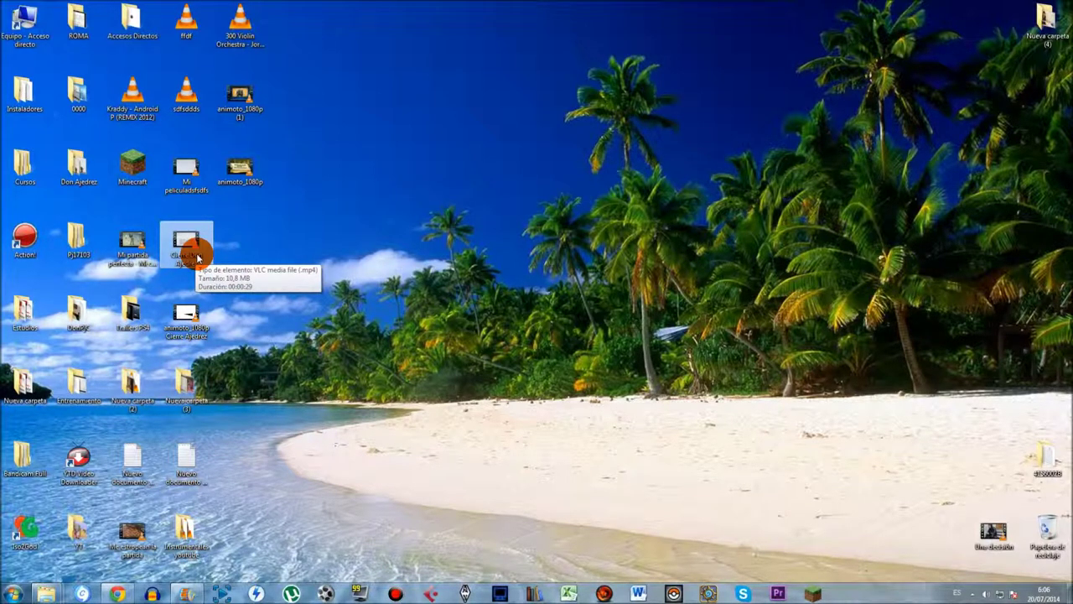
right_click(775, 593)
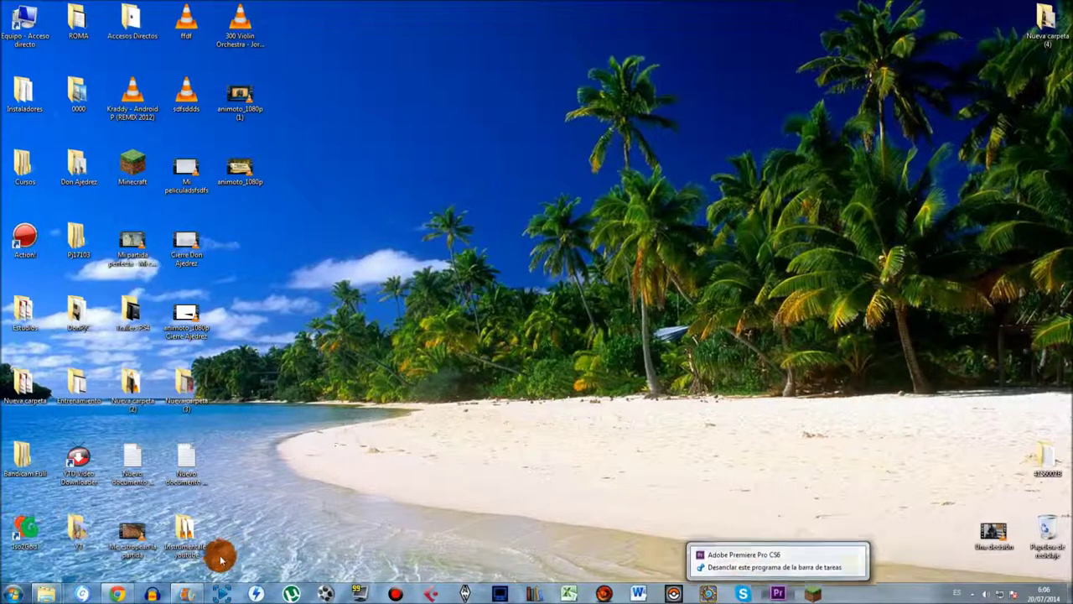
left_click(186, 592)
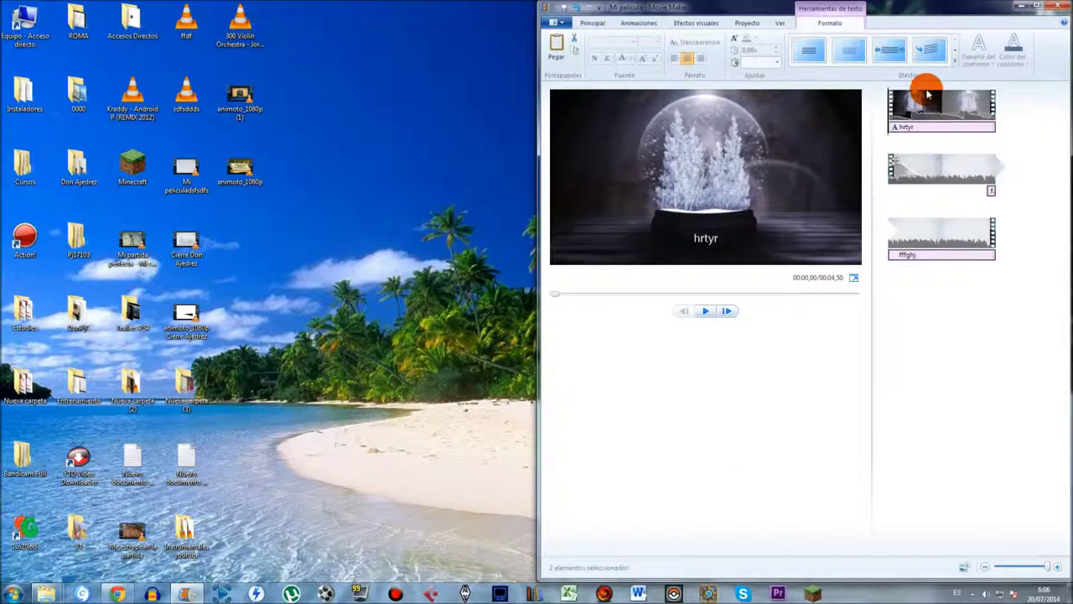
right_click(898, 101)
left_click(716, 31)
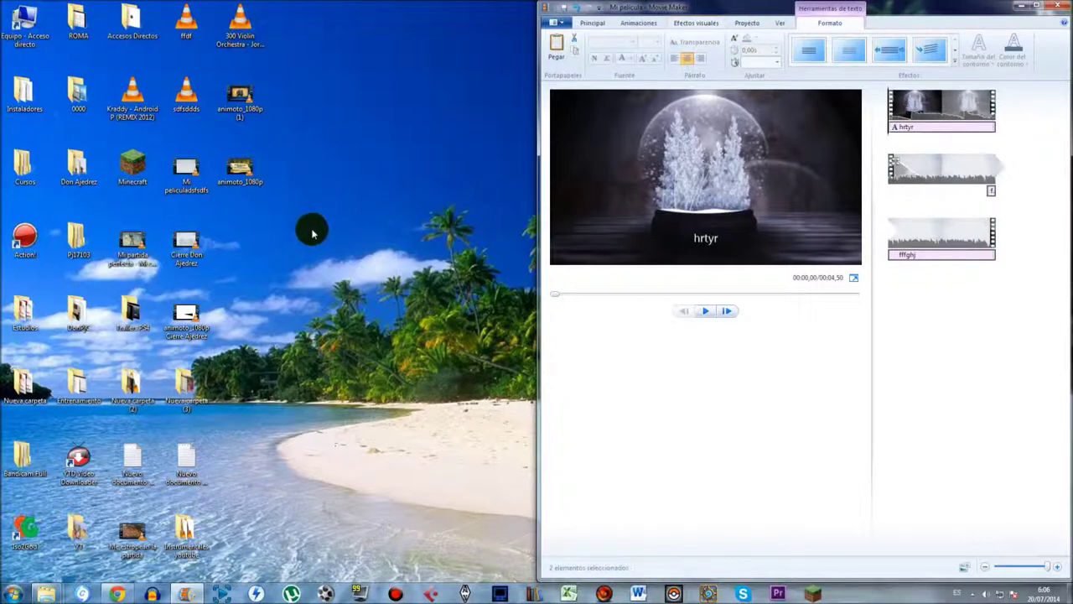
left_click(900, 218)
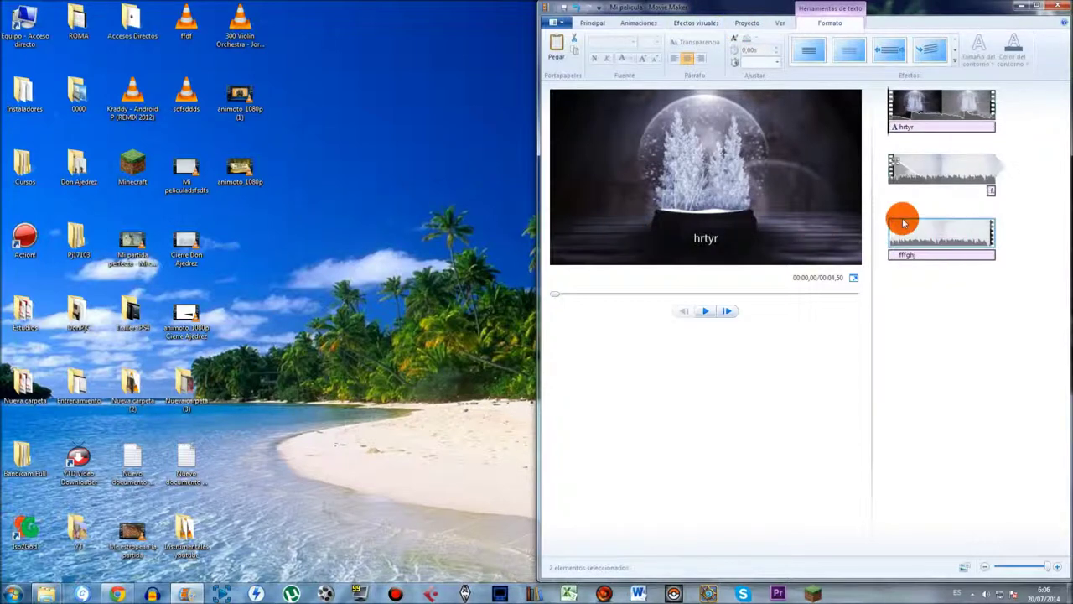
left_click(1025, 10)
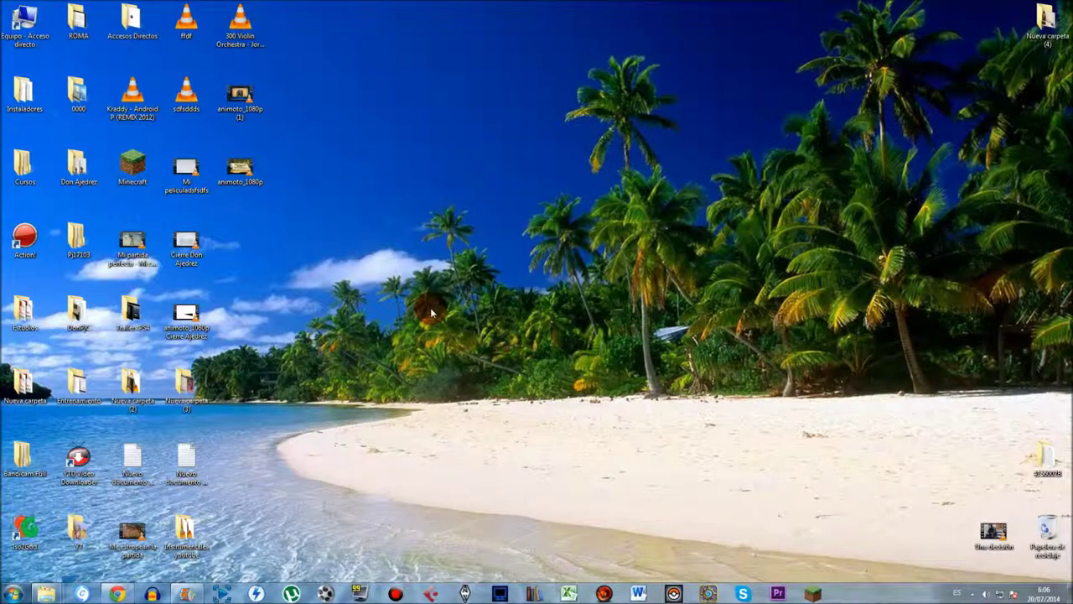